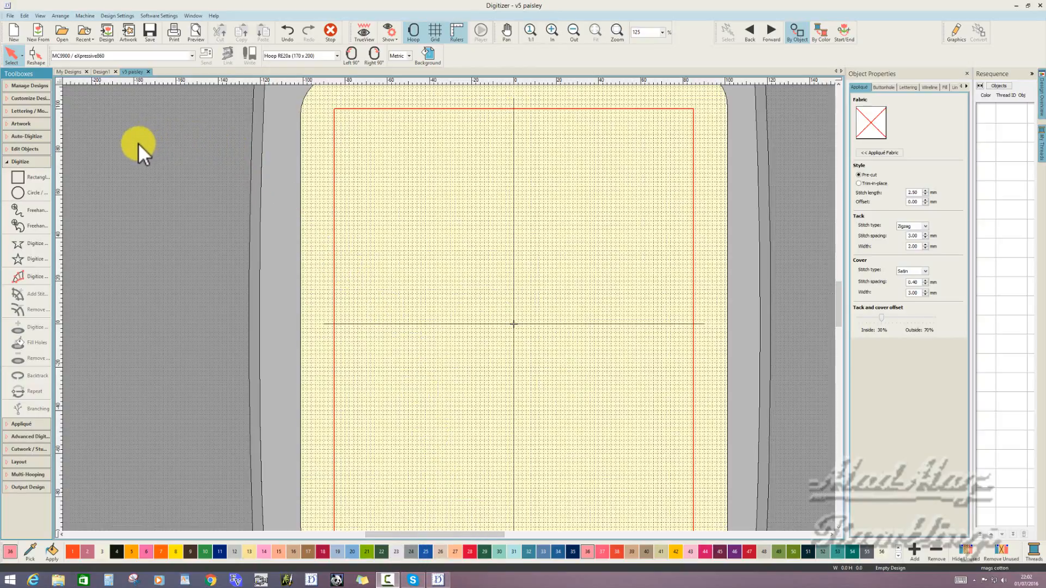
# - Start inserting artwork and browse to the Artwork folder in Public Pictures > Digitizer V5 Pictures on drive C
pyautogui.click(131, 31)
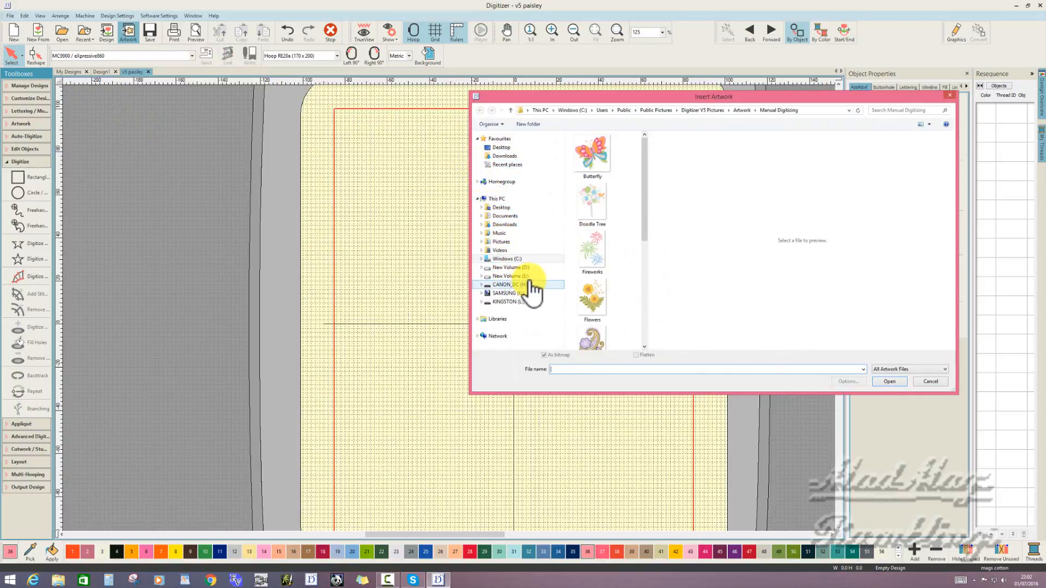
pyautogui.click(481, 258)
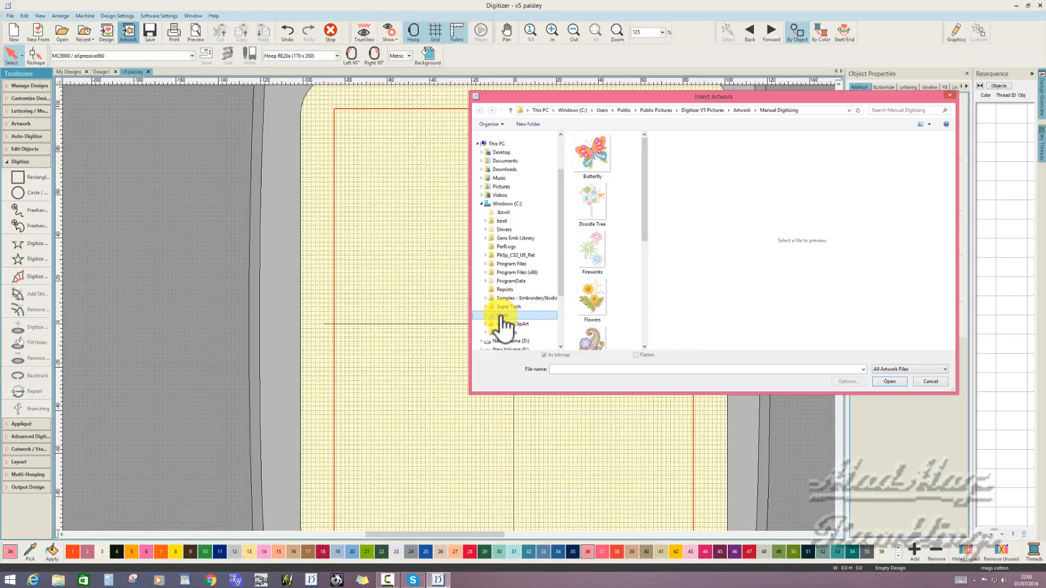
pyautogui.click(485, 315)
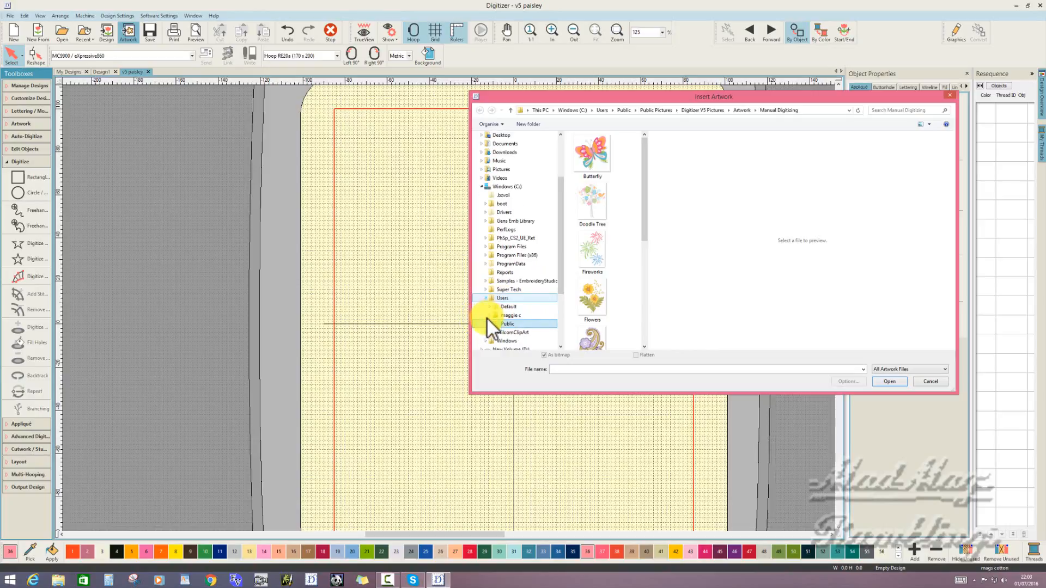
pyautogui.click(489, 323)
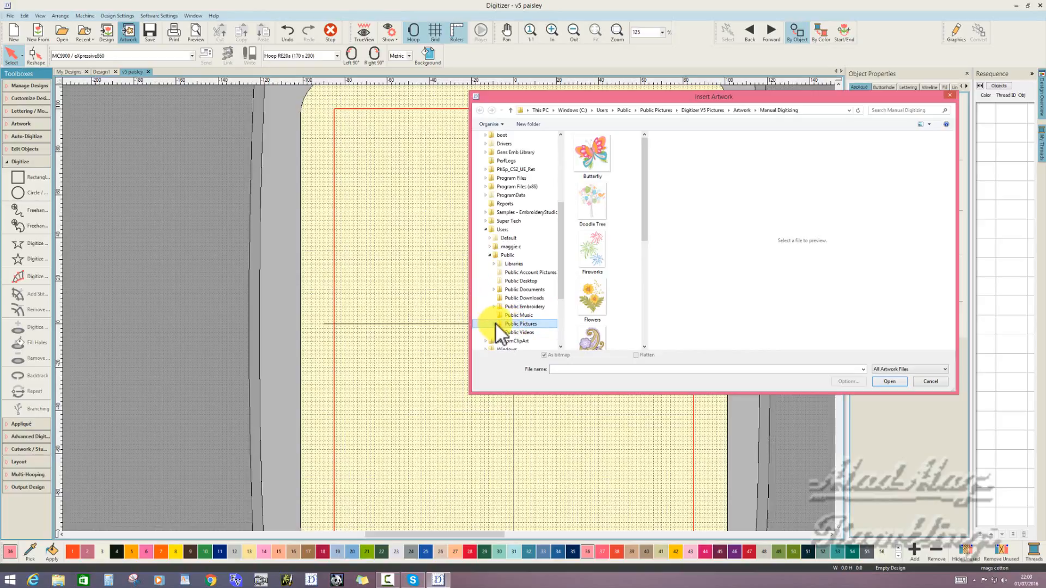
pyautogui.click(495, 324)
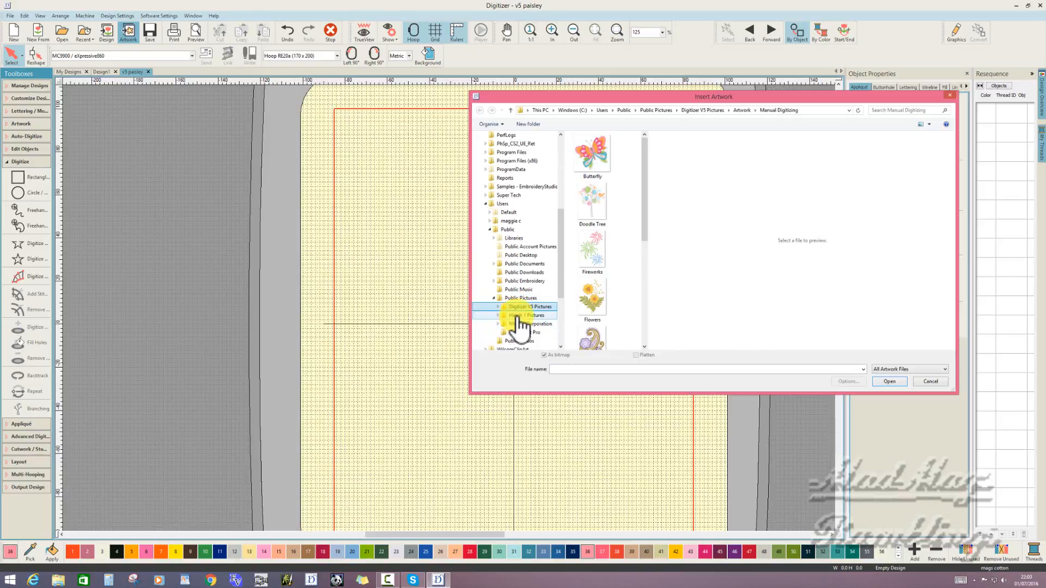
pyautogui.click(518, 316)
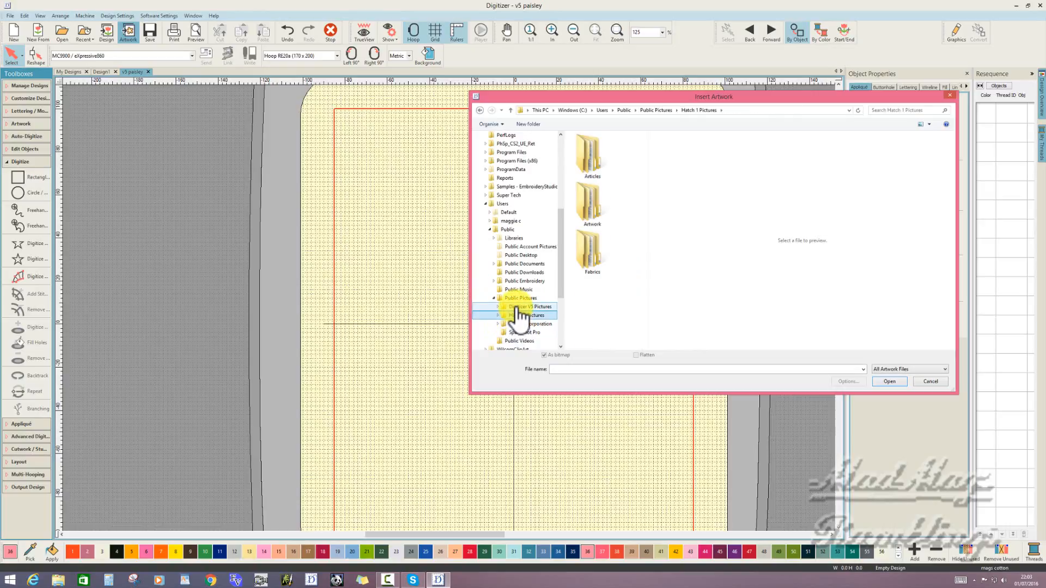
pyautogui.click(517, 308)
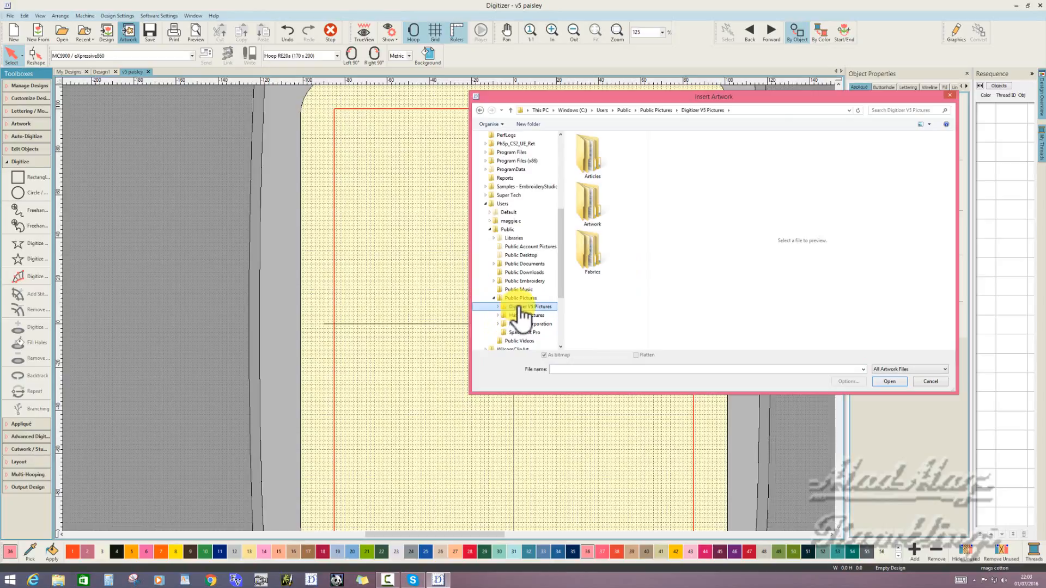
pyautogui.click(586, 214)
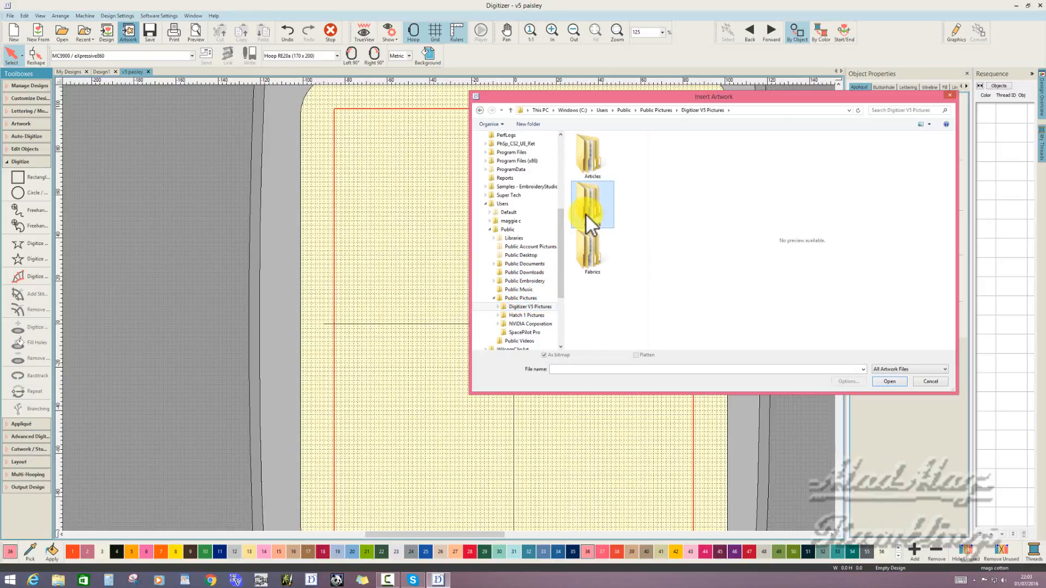
pyautogui.doubleClick(586, 214)
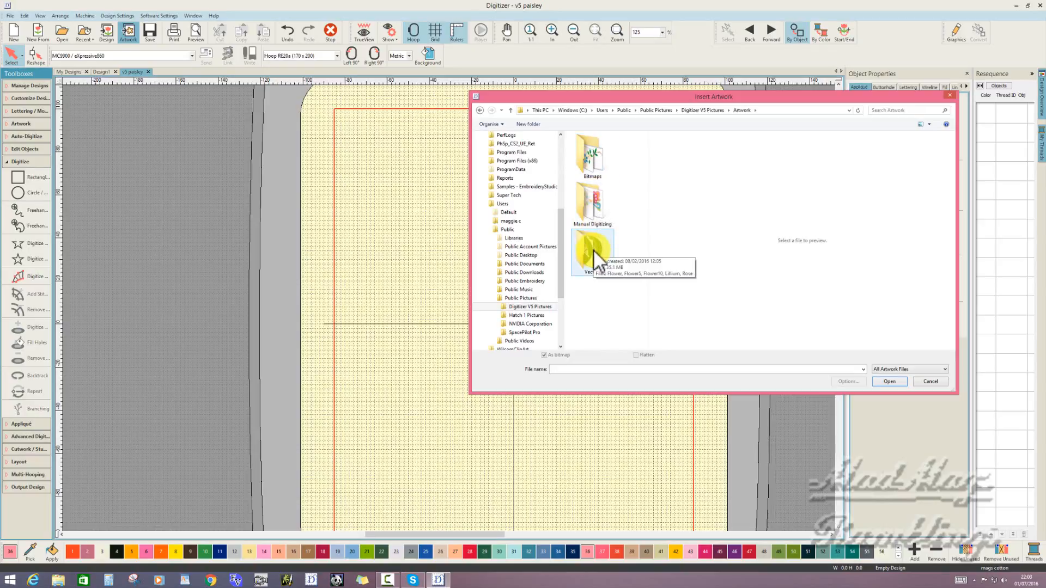
# - Browse the sample images in the Bitmaps folder and return to the Artwork folder
pyautogui.click(593, 167)
pyautogui.doubleClick(593, 169)
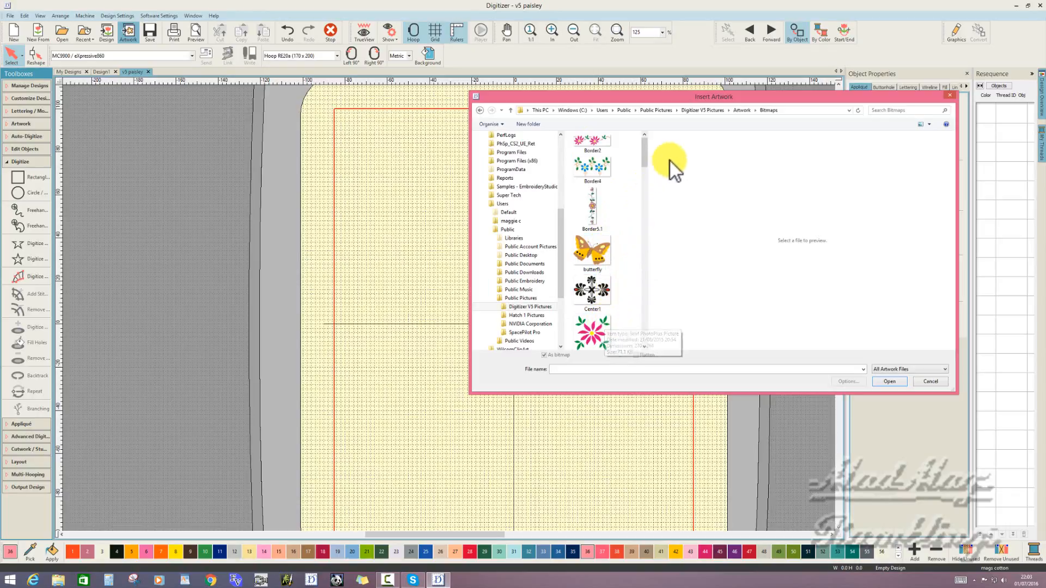
pyautogui.click(743, 110)
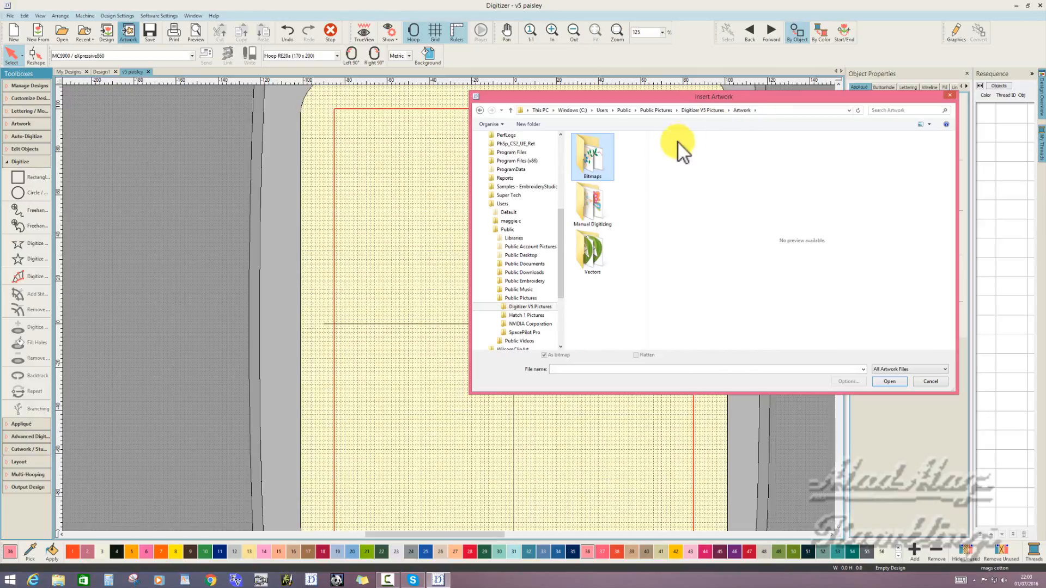
# - Insert the Paisley image from the Manual Digitizing folder into the design
pyautogui.click(594, 207)
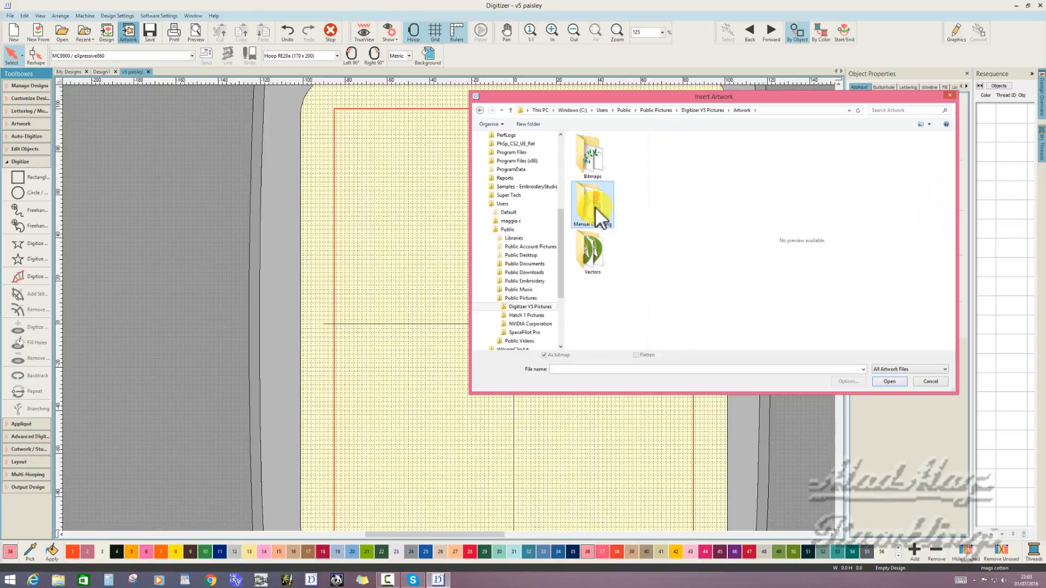
pyautogui.doubleClick(595, 207)
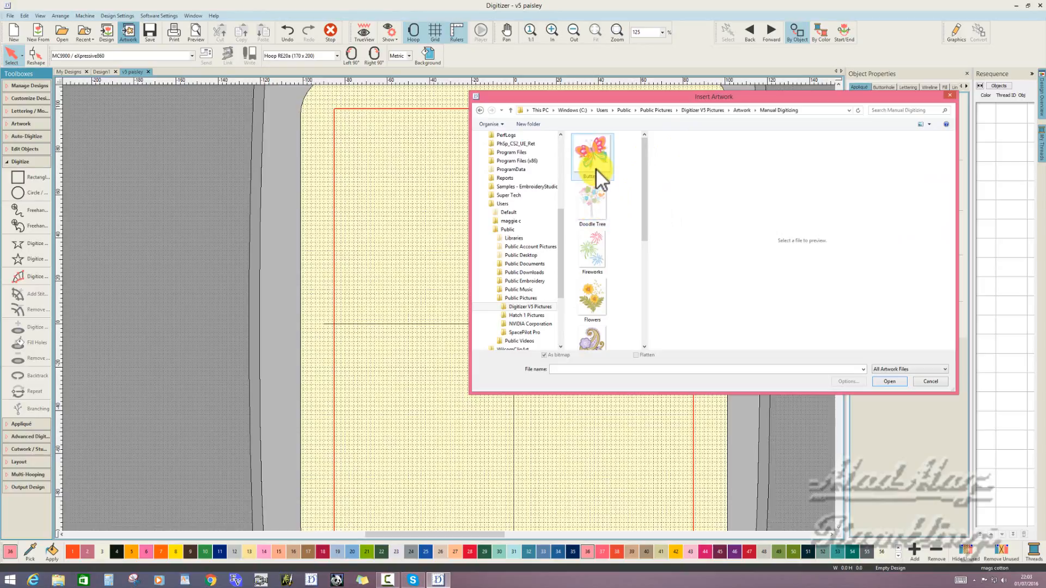
pyautogui.click(598, 334)
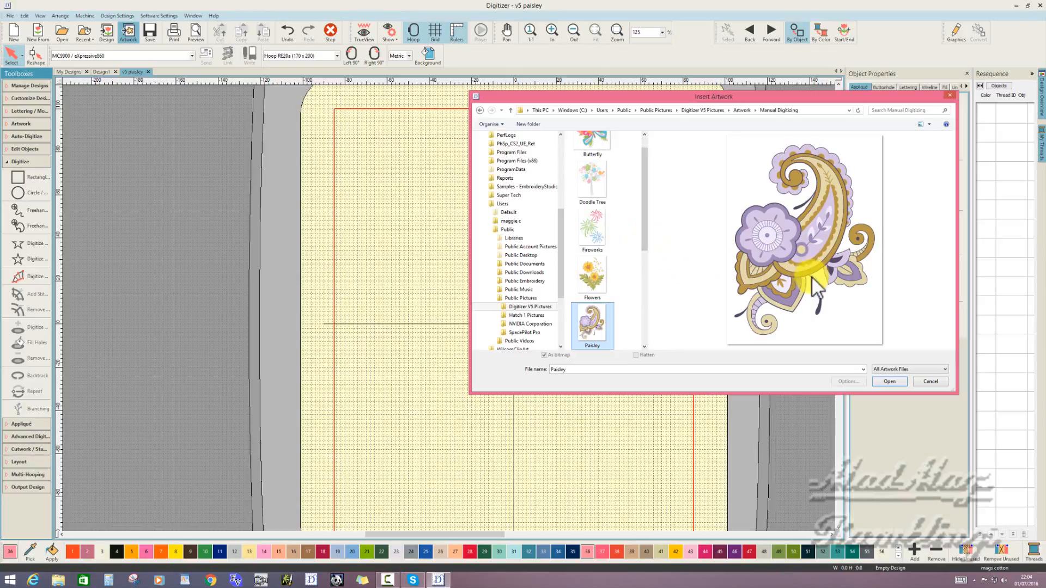
pyautogui.click(889, 381)
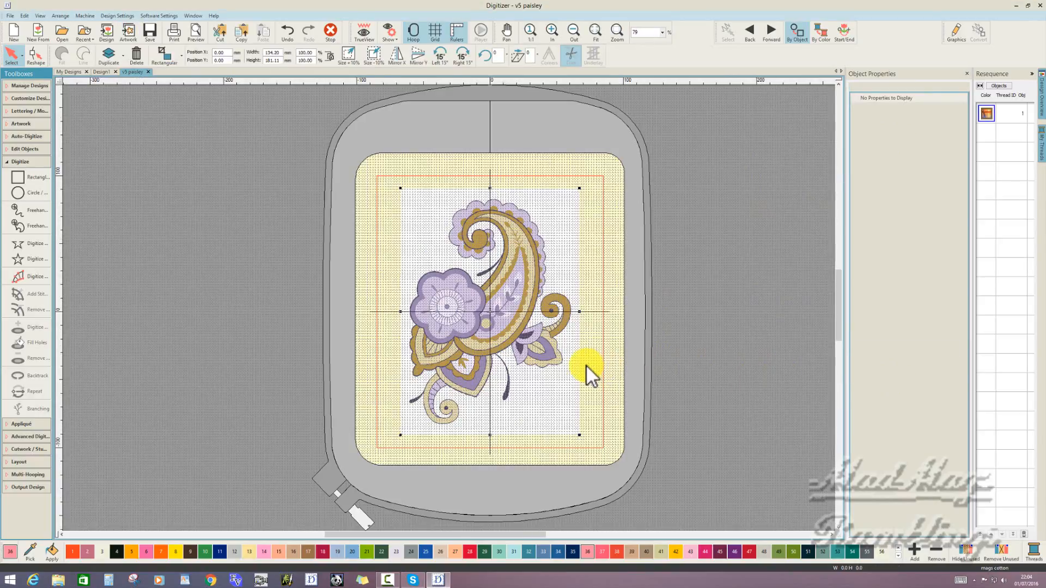
# - Lock the paisley artwork in place in the hoop
pyautogui.rightClick(583, 364)
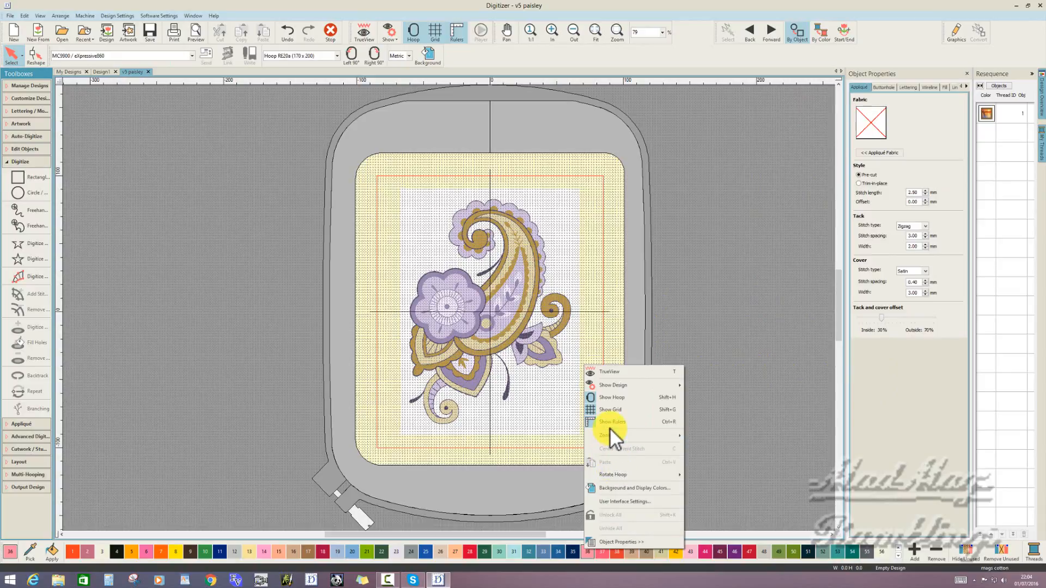
pyautogui.click(544, 361)
pyautogui.click(544, 361)
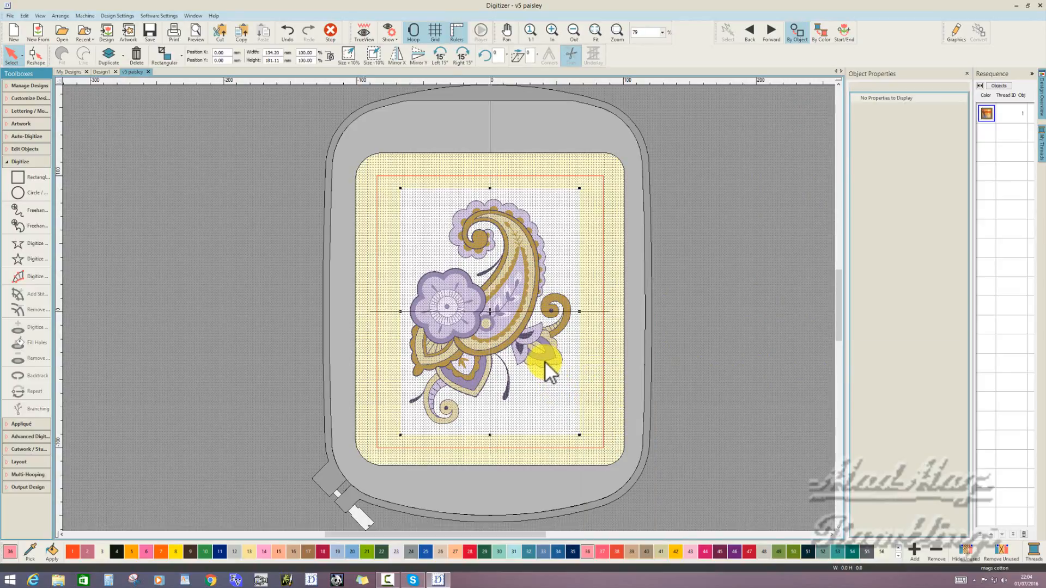
pyautogui.rightClick(544, 360)
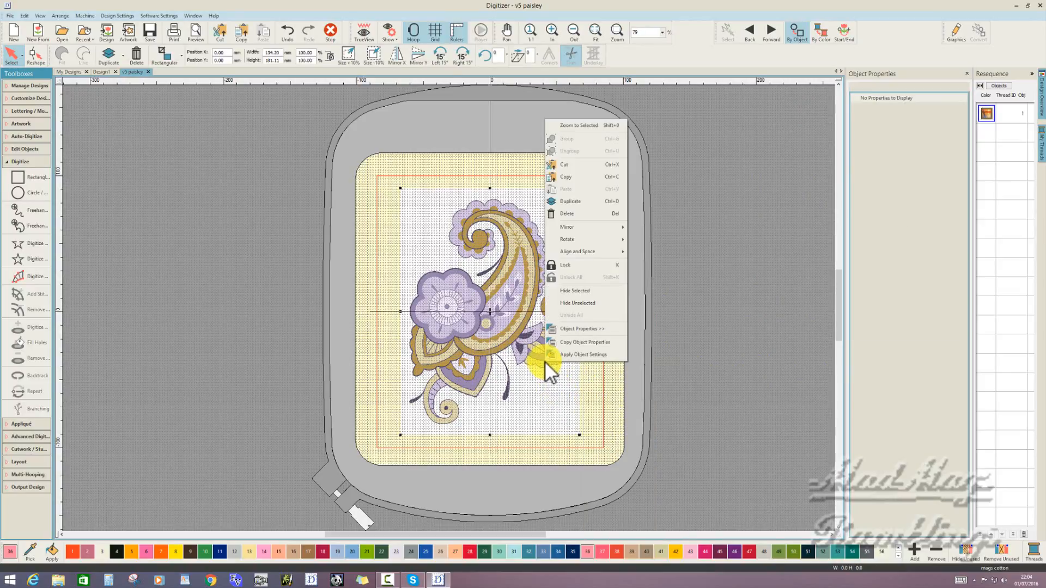
pyautogui.click(573, 264)
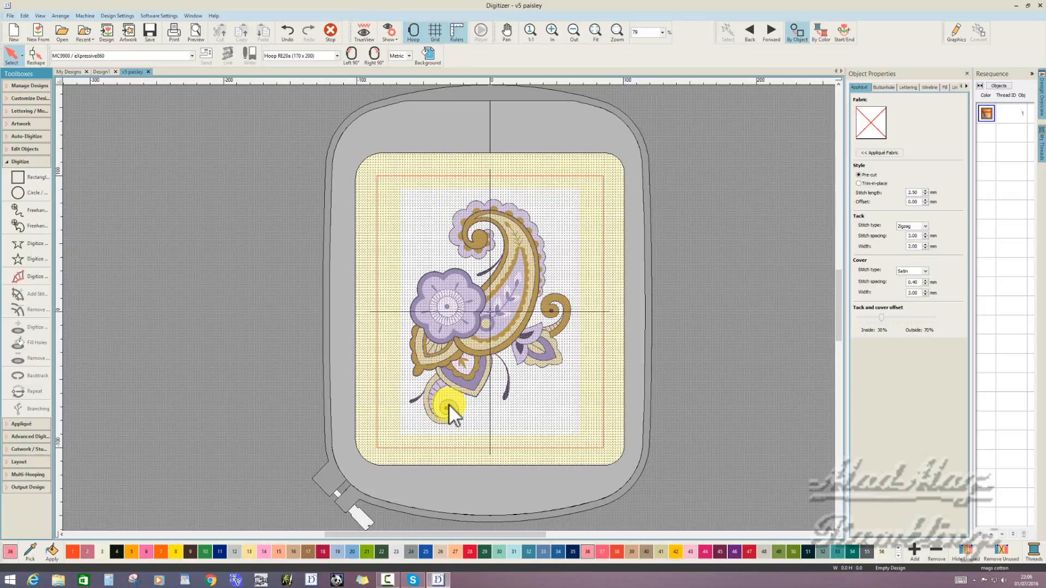
# - Review the My Threads list and the available thread charts, leaving the chart selection unmodified, and hide the list
pyautogui.scroll(4, 449, 403)
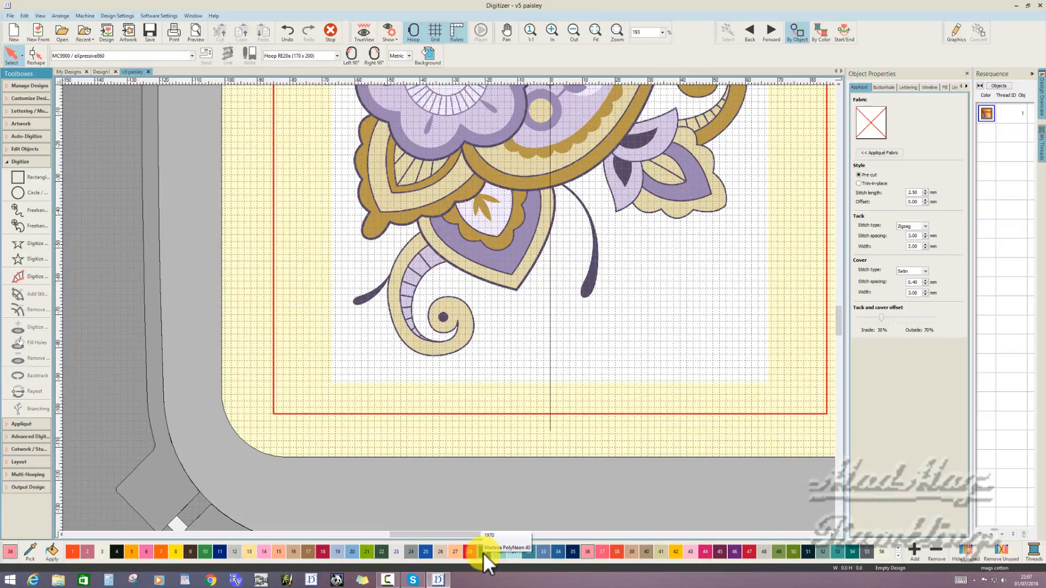
pyautogui.click(1033, 552)
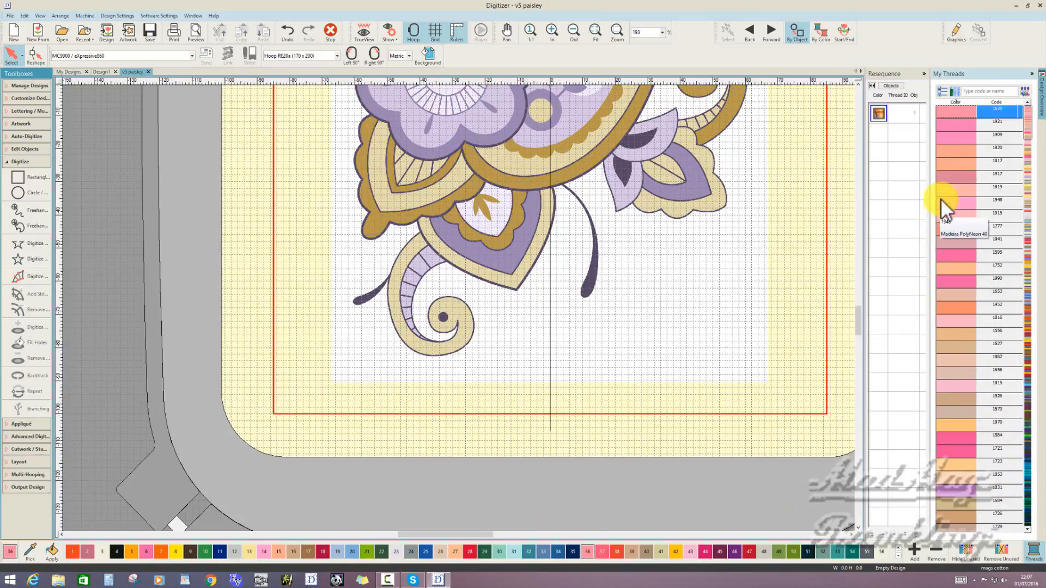
pyautogui.click(944, 89)
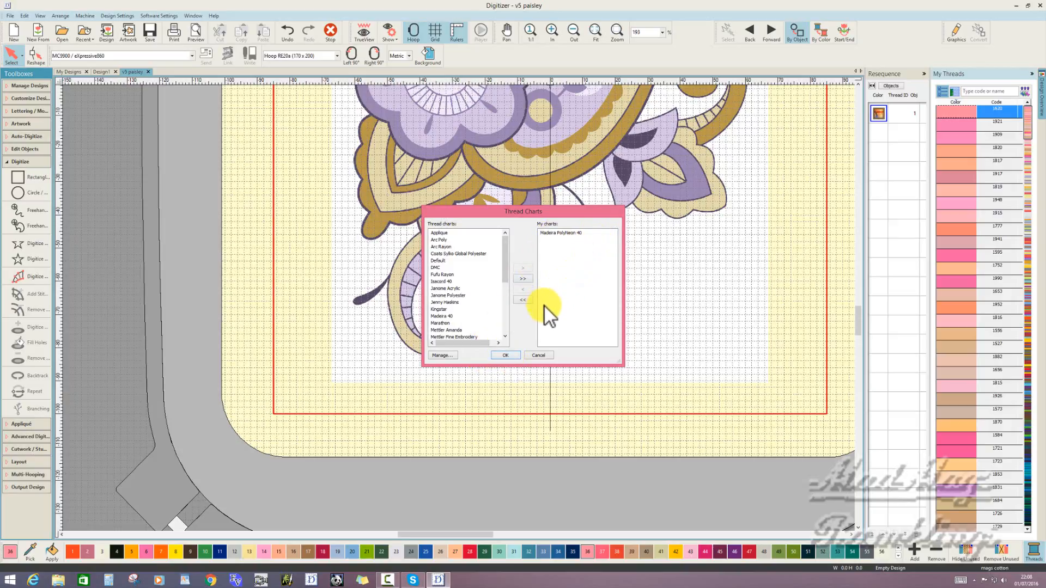
pyautogui.click(538, 355)
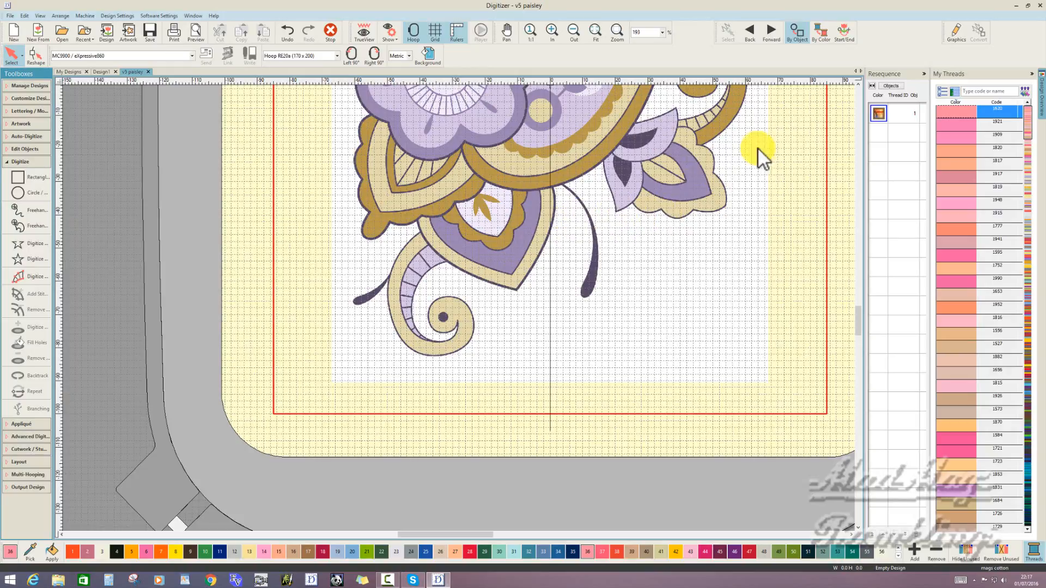
pyautogui.click(1033, 74)
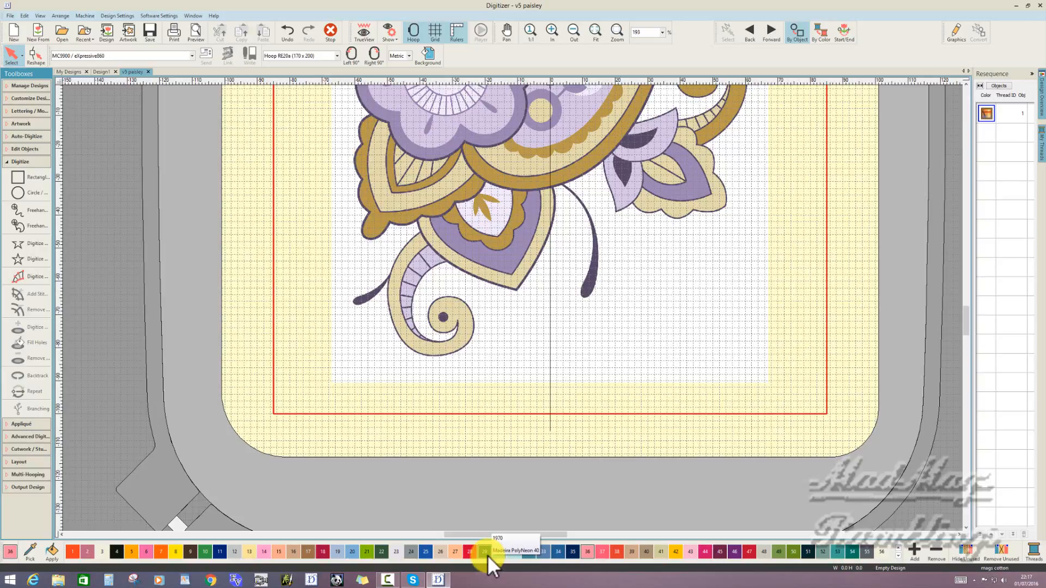
# - Digitize the striped lilac band of the lower curl in blue thread colour 34 as a filled shape, using paired points along both edges
pyautogui.click(554, 553)
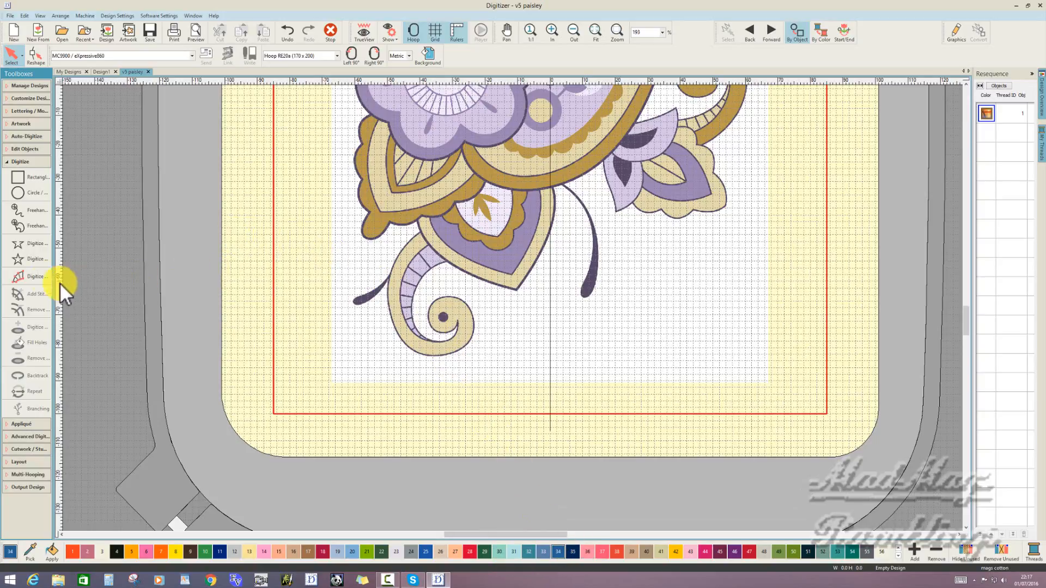
pyautogui.click(38, 278)
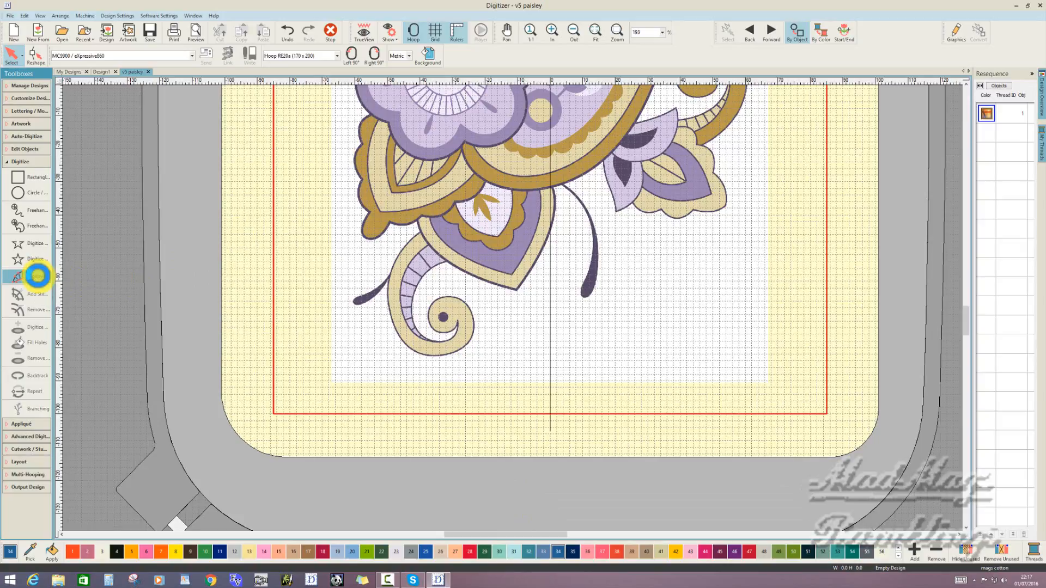
pyautogui.click(448, 262)
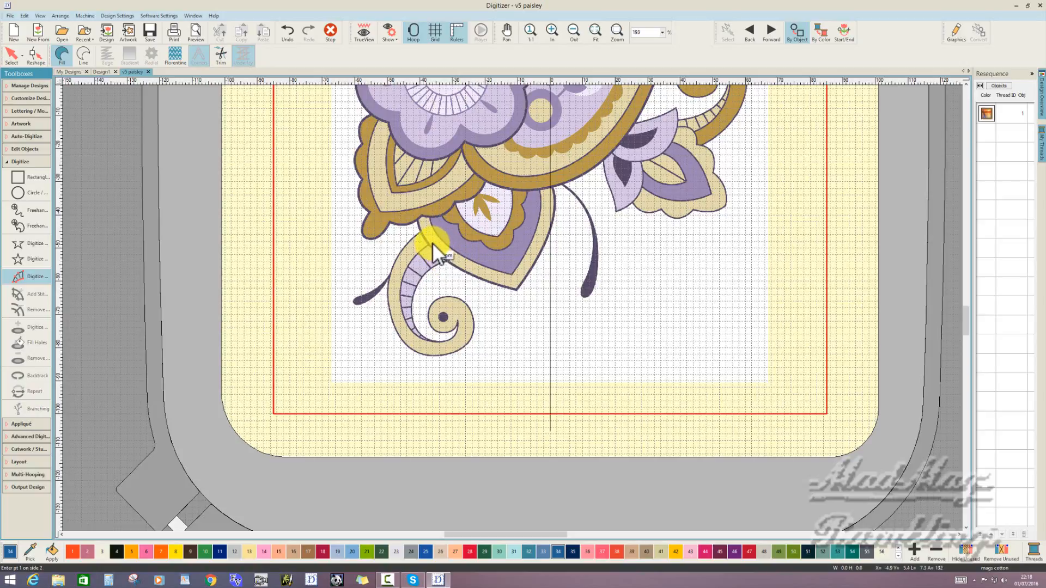
pyautogui.click(433, 244)
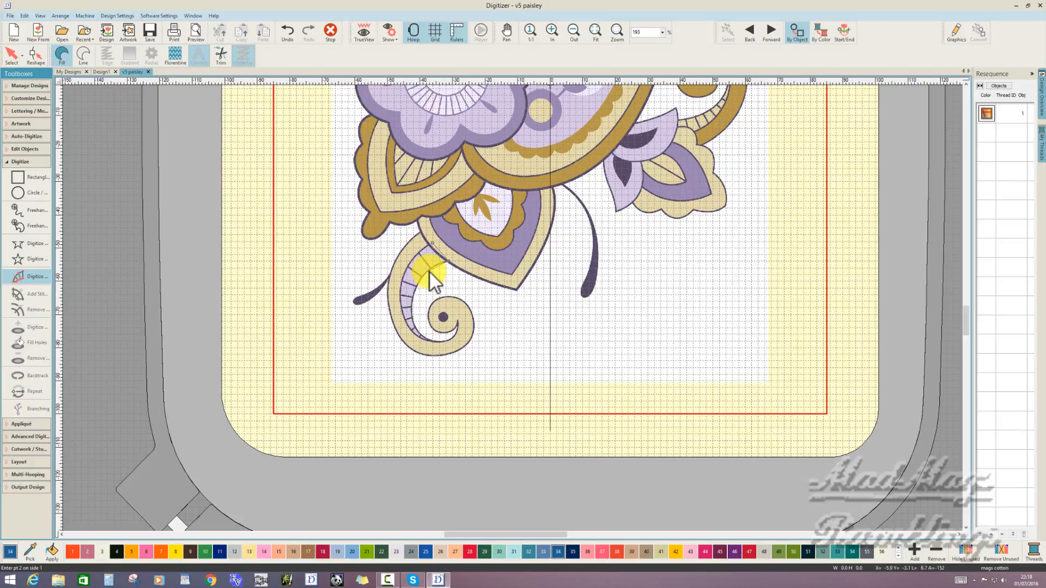
pyautogui.click(429, 271)
pyautogui.click(414, 257)
pyautogui.click(414, 293)
pyautogui.click(398, 289)
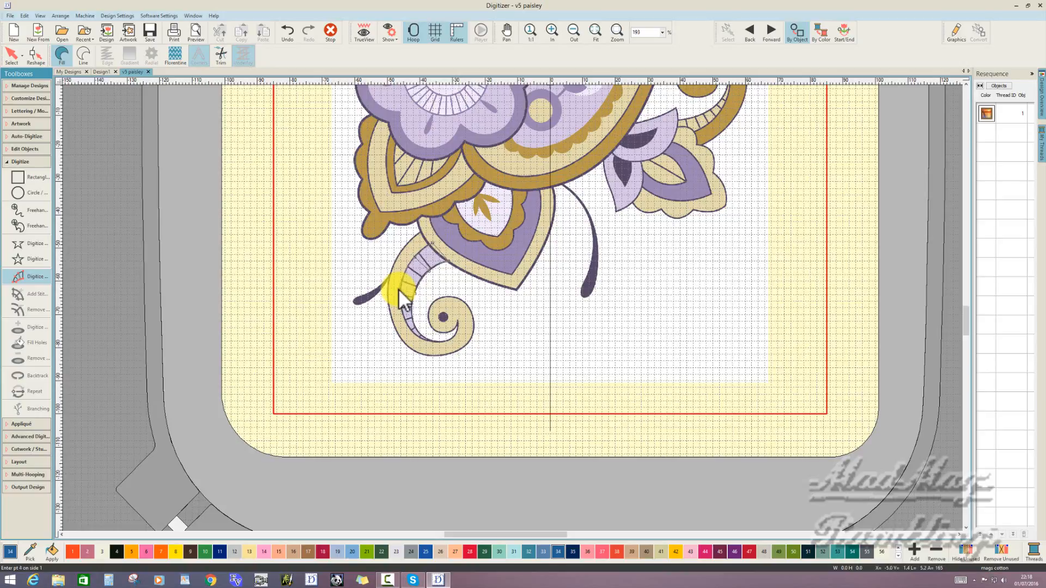
pyautogui.click(403, 323)
pyautogui.click(404, 326)
pyautogui.click(420, 340)
pyautogui.press('Return')
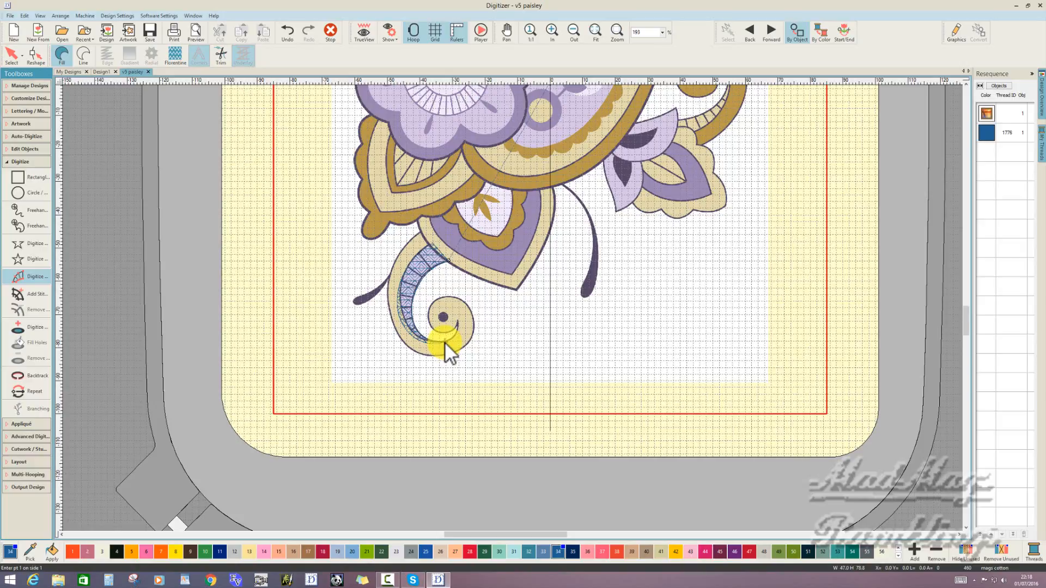
# - Stop digitizing, show the object properties, and display the resequence list by objects
pyautogui.click(331, 31)
pyautogui.rightClick(461, 292)
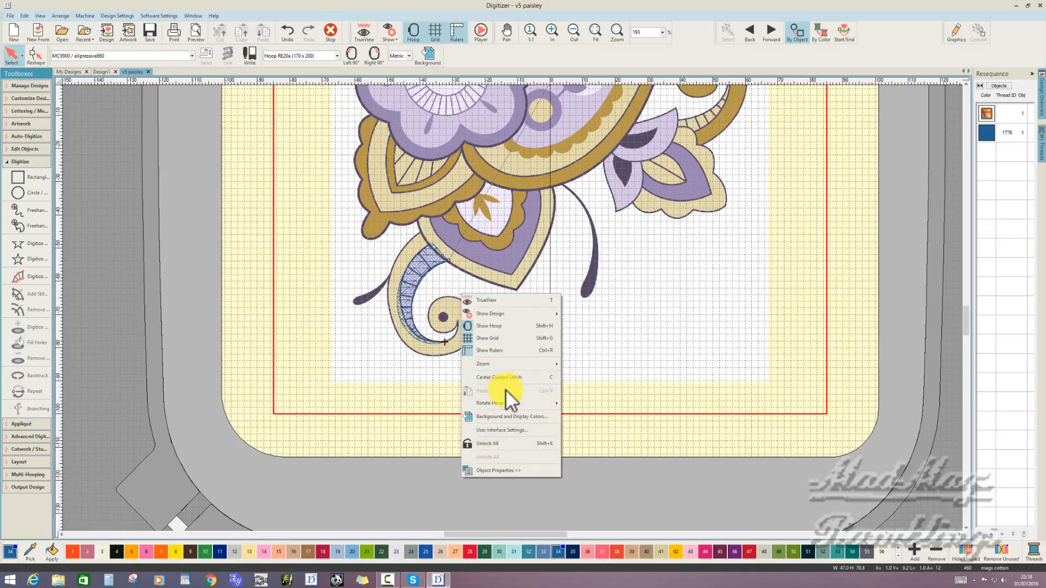
pyautogui.click(515, 470)
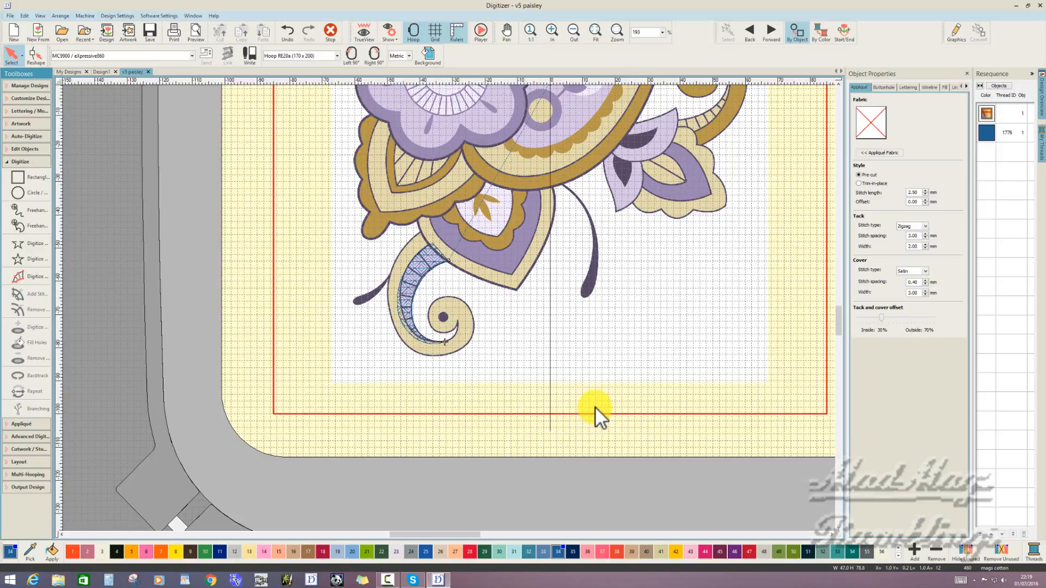
pyautogui.click(1004, 85)
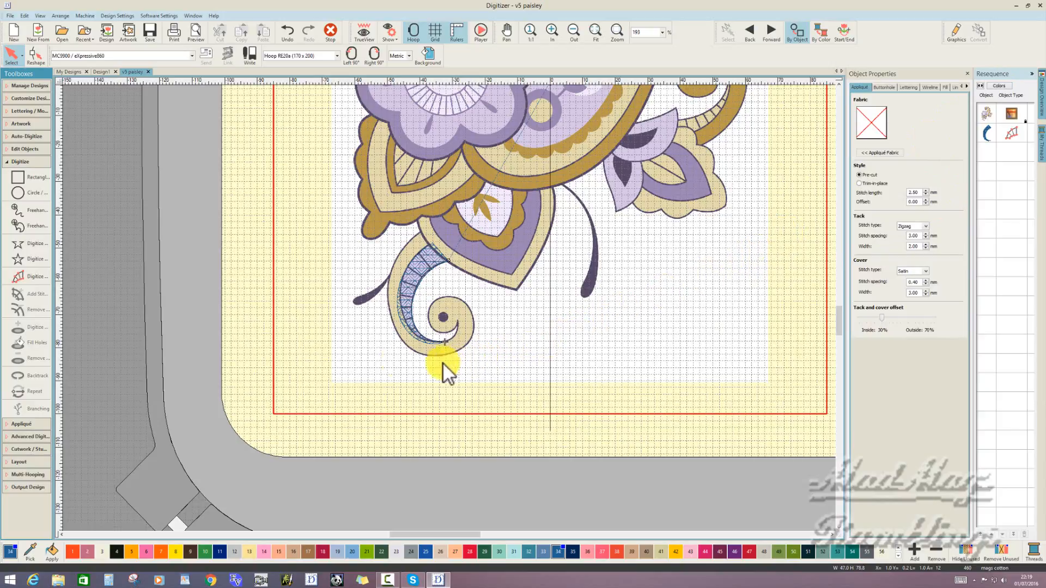
# - Digitize an open Single Run line from the lower end of the striped band, around the spiral, to its inner tip
pyautogui.click(31, 244)
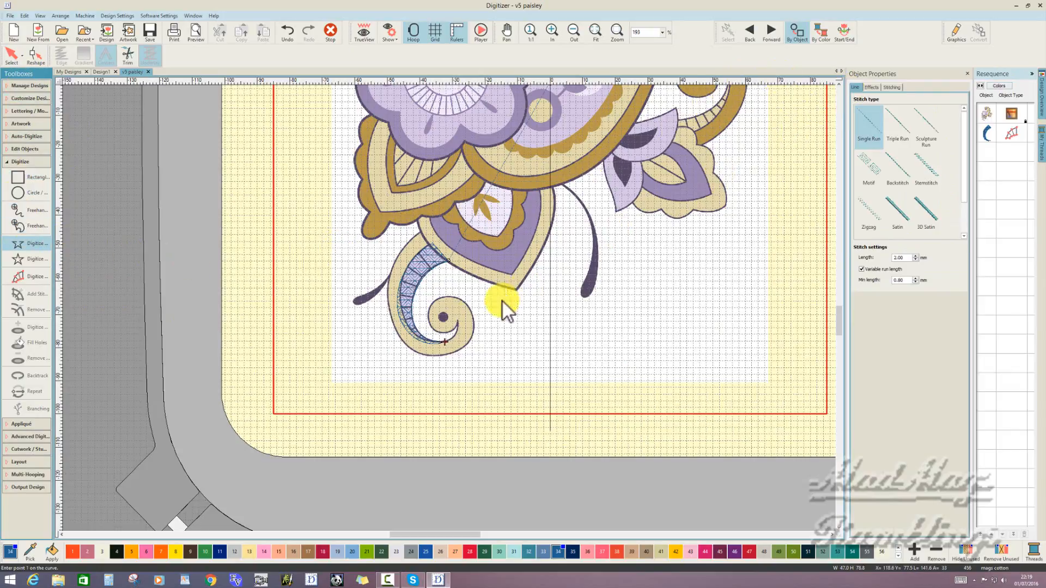
pyautogui.click(466, 332)
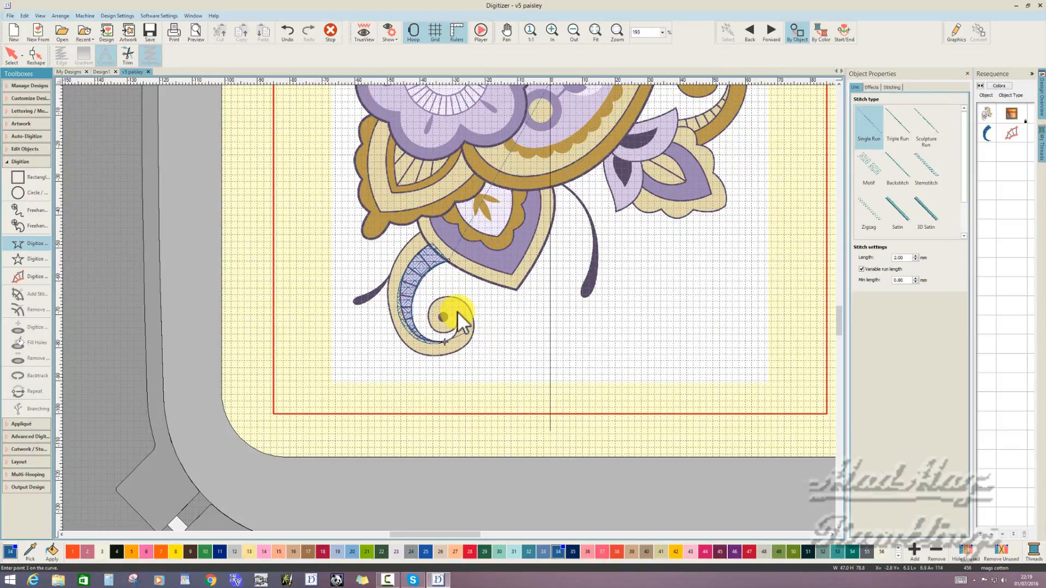
pyautogui.click(457, 313)
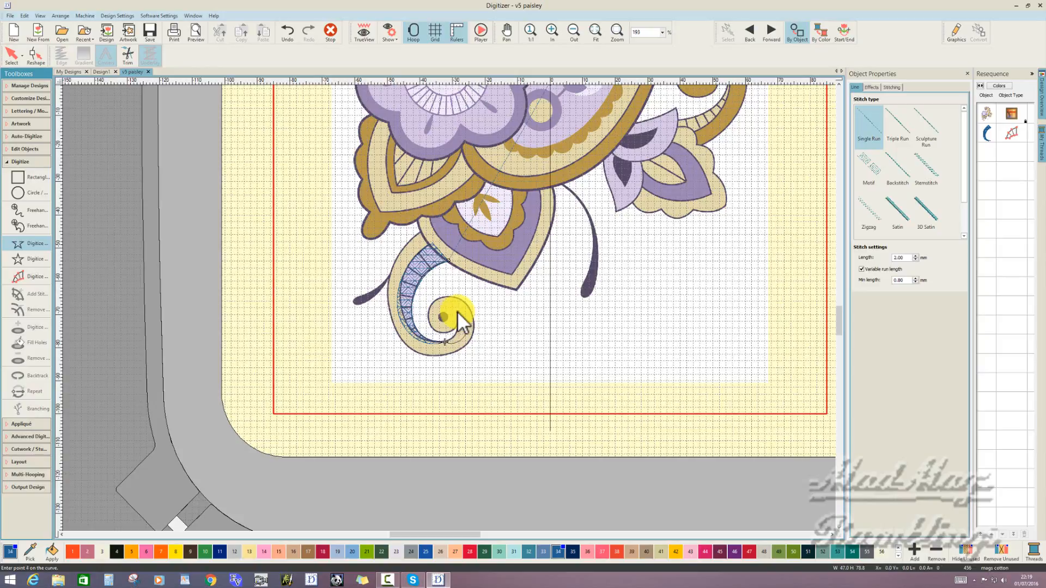
pyautogui.click(431, 325)
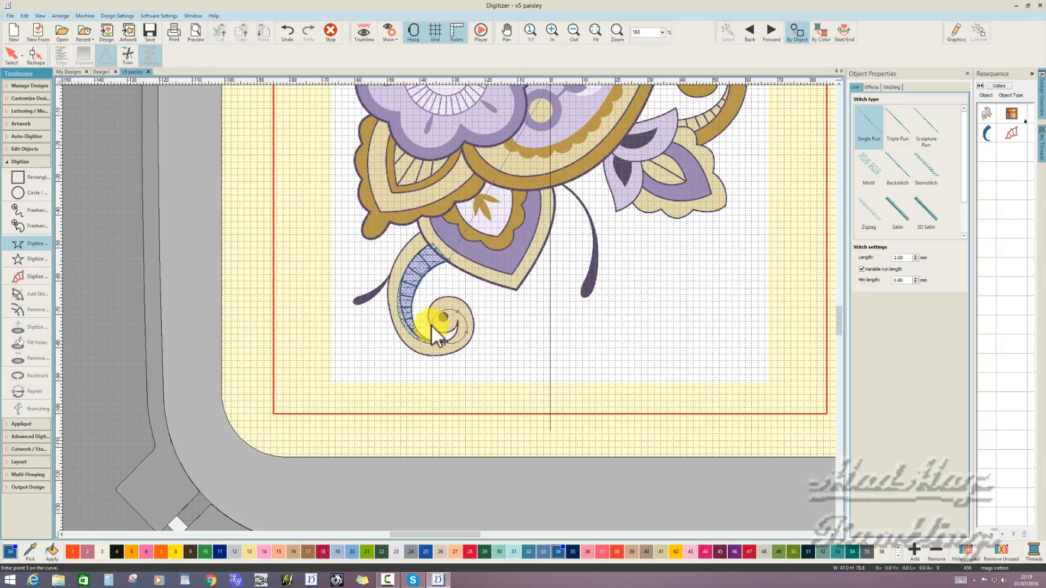
pyautogui.press('Return')
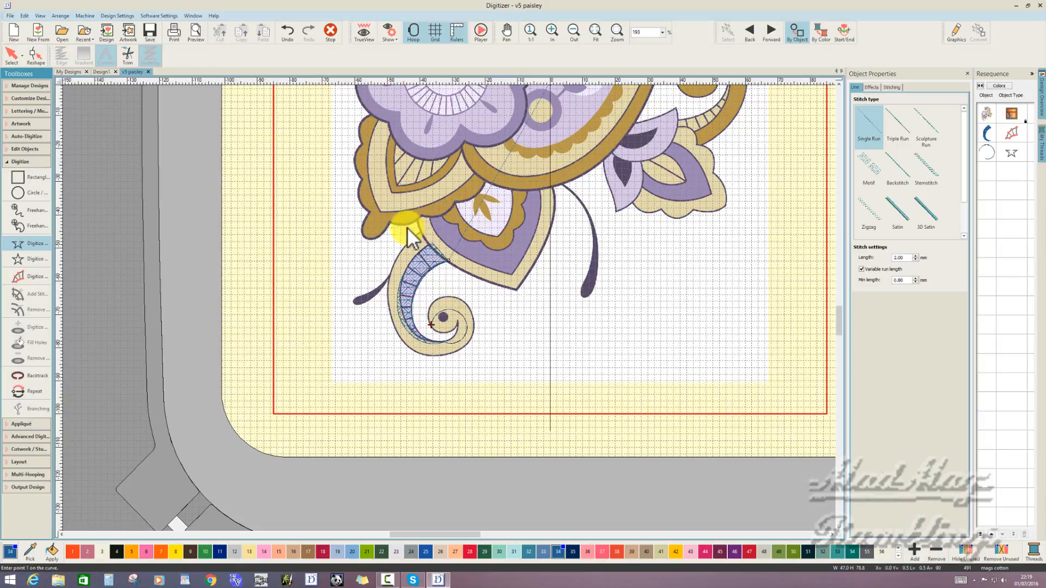
# - Digitize the cream outer band of the curl as a closed filled shape, following its outer edge and returning along the inner edge
pyautogui.click(34, 261)
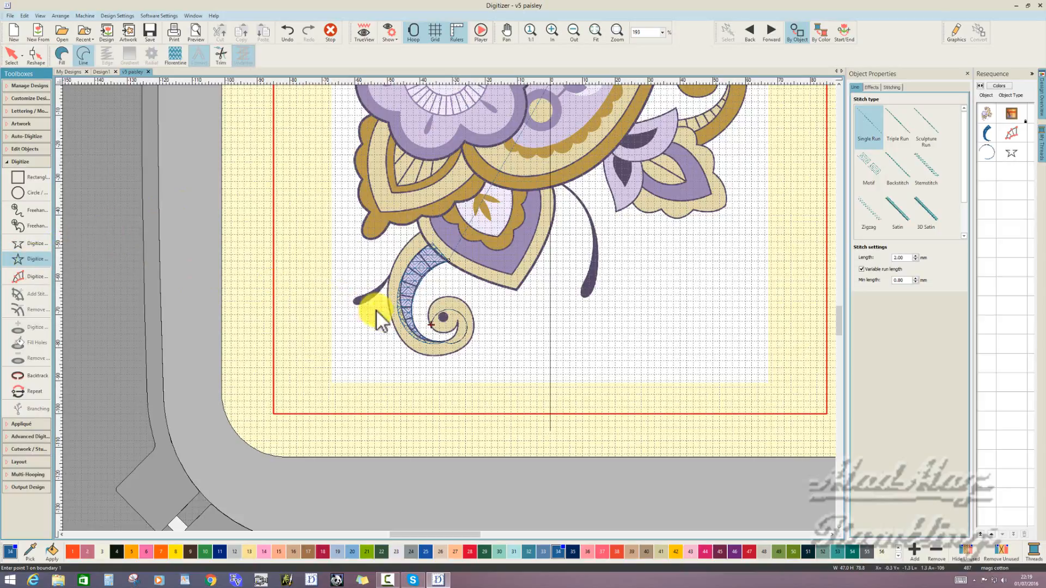
pyautogui.click(62, 54)
pyautogui.click(430, 326)
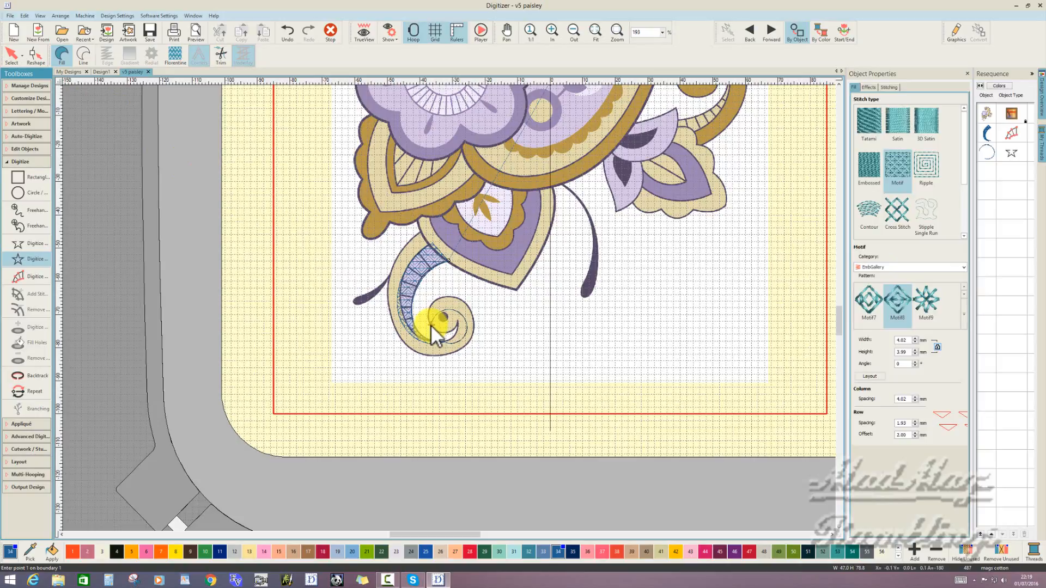
pyautogui.click(431, 326)
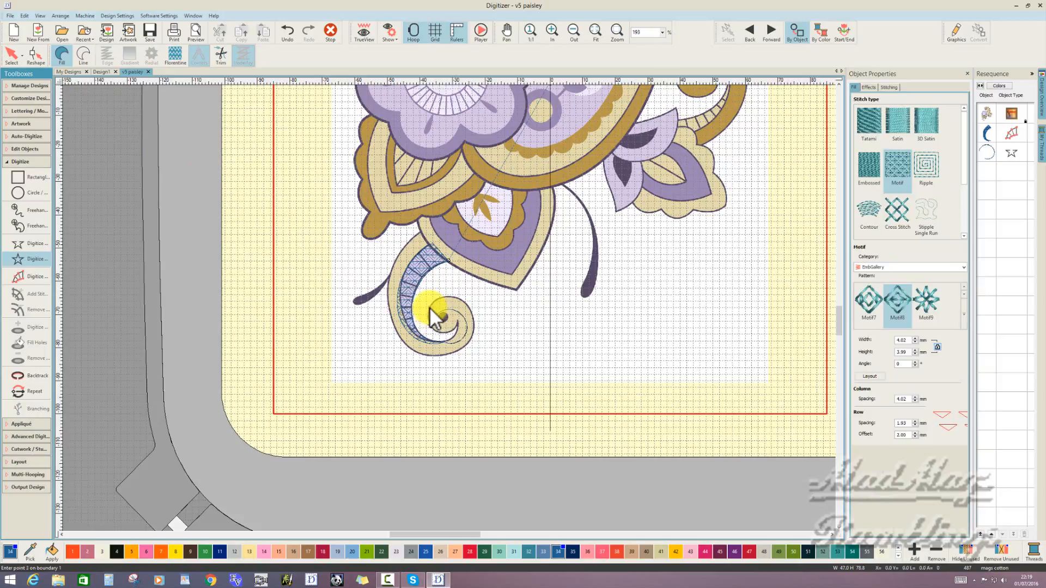
pyautogui.click(451, 298)
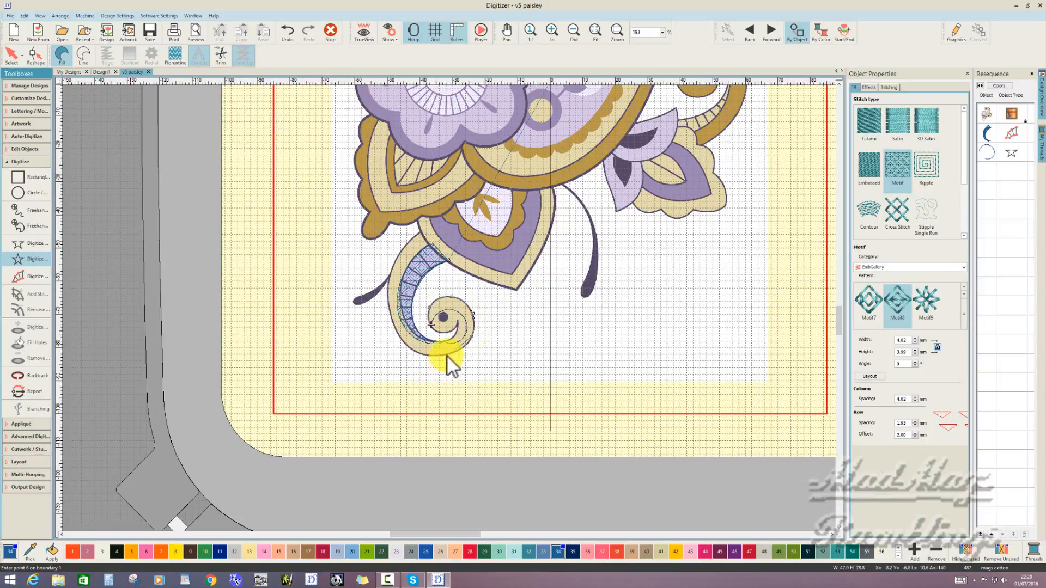
pyautogui.click(416, 352)
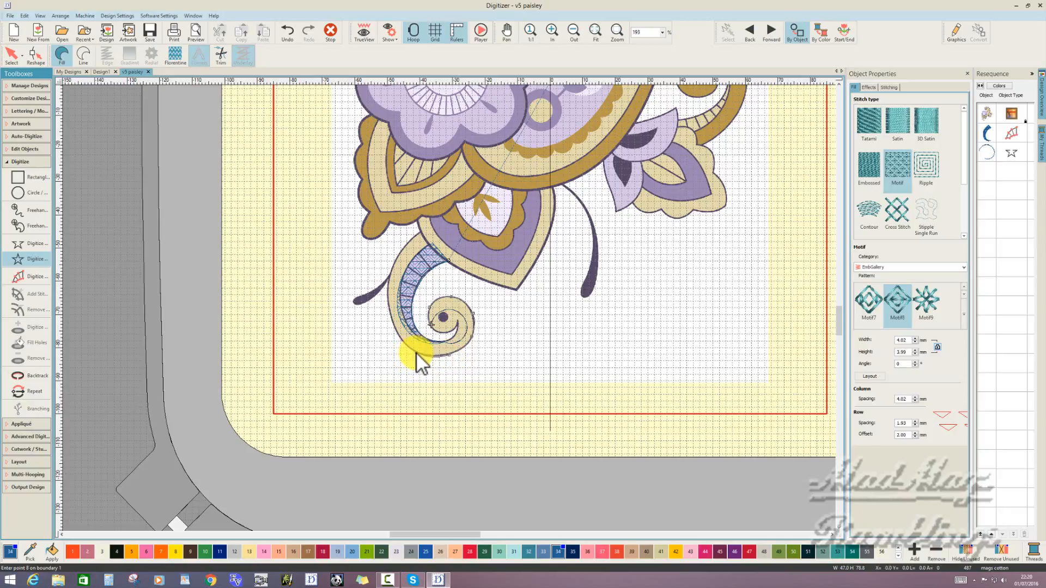
pyautogui.click(392, 319)
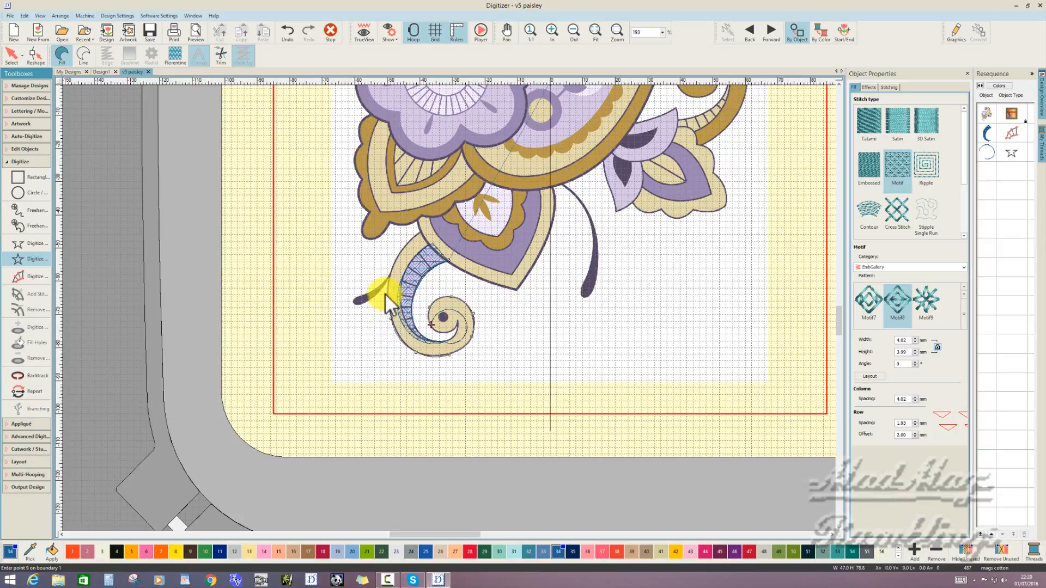
pyautogui.click(396, 256)
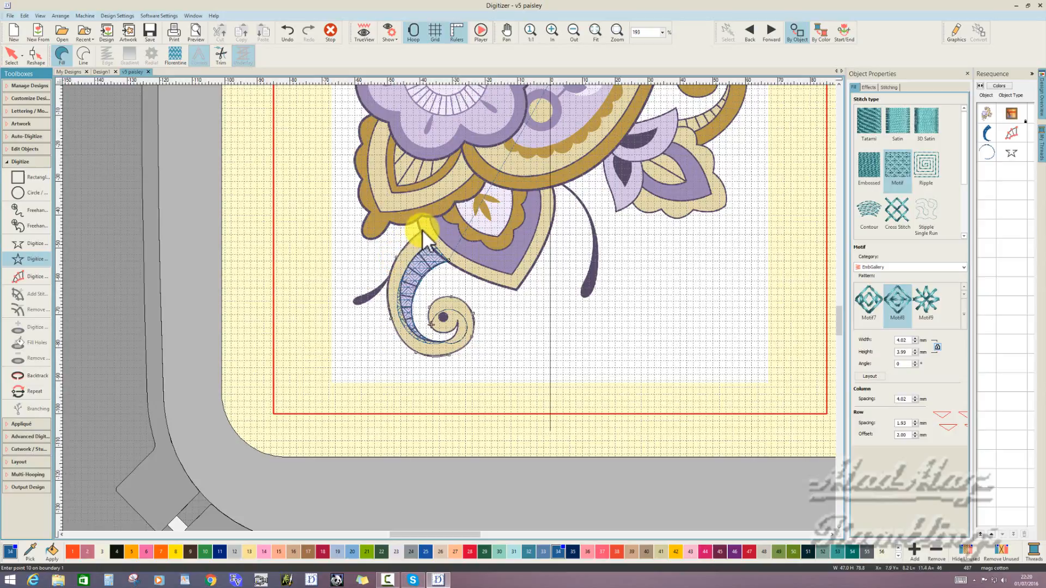
pyautogui.click(431, 244)
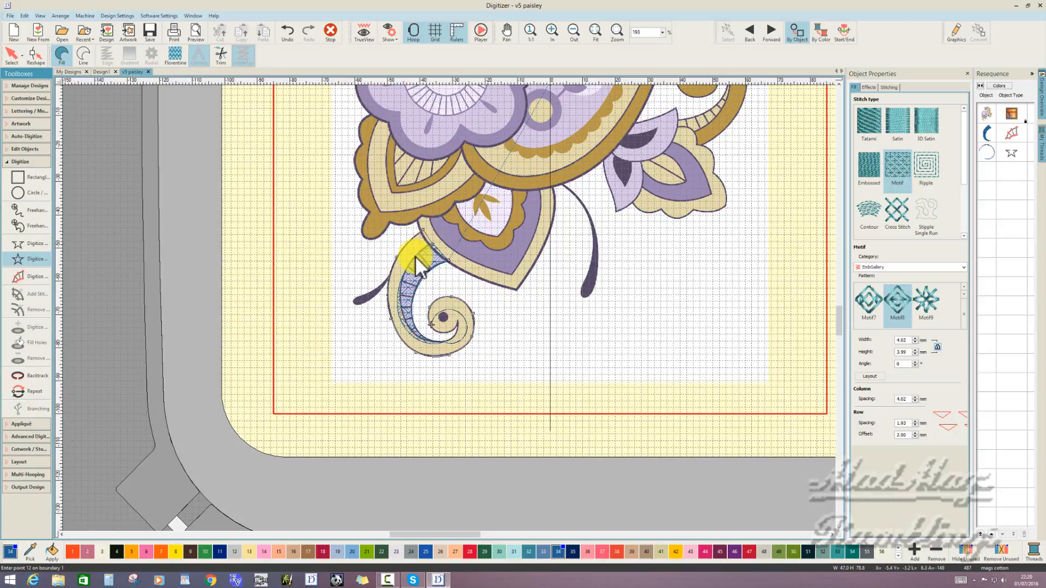
pyautogui.click(415, 256)
pyautogui.click(405, 318)
pyautogui.click(423, 340)
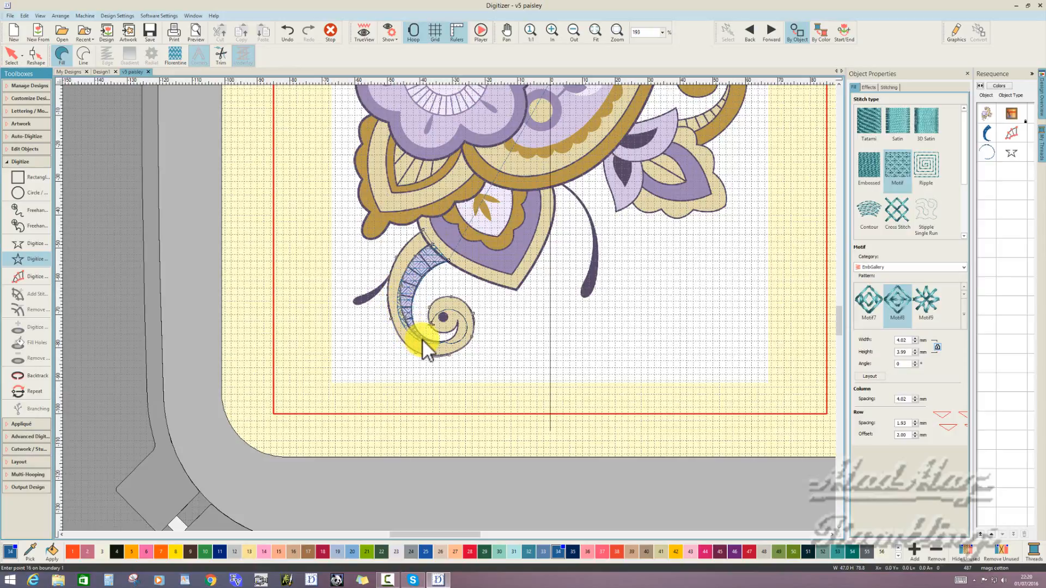
pyautogui.click(449, 341)
pyautogui.click(445, 331)
pyautogui.click(430, 326)
pyautogui.press('Return')
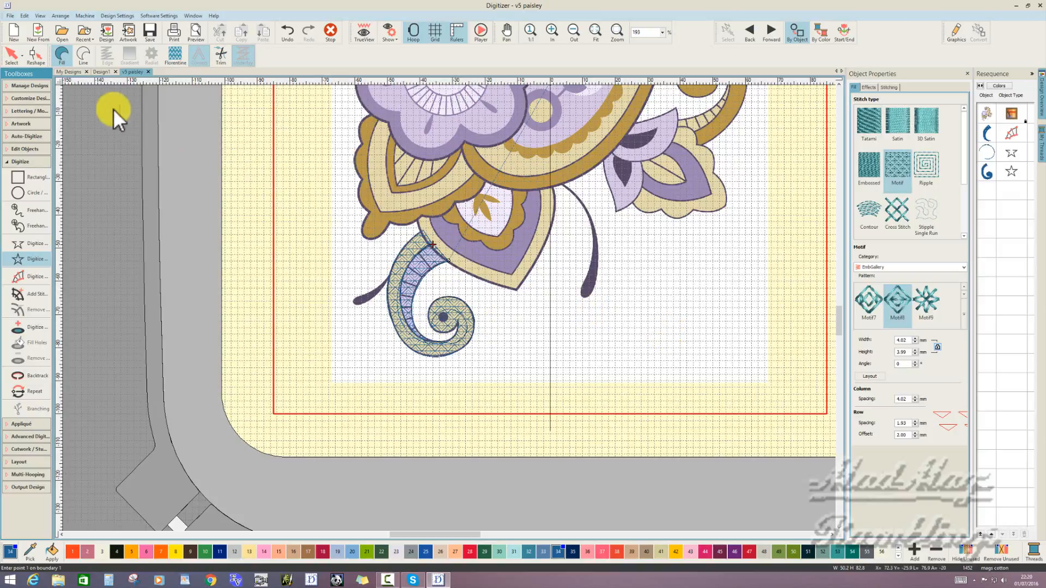
# - Change the fill of the curl's outer band to Satin and display the design in TrueView
pyautogui.click(15, 55)
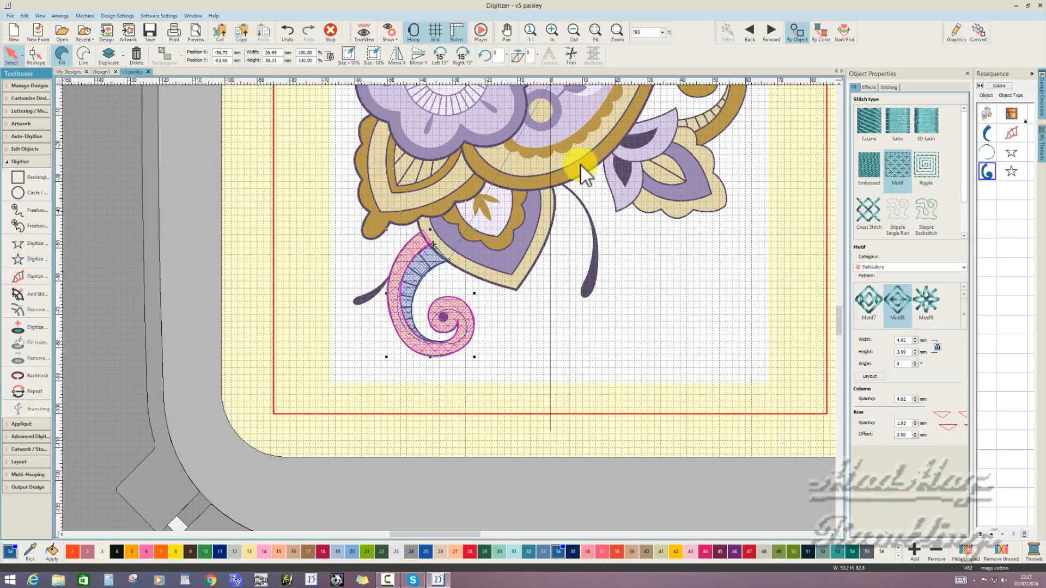
pyautogui.click(898, 123)
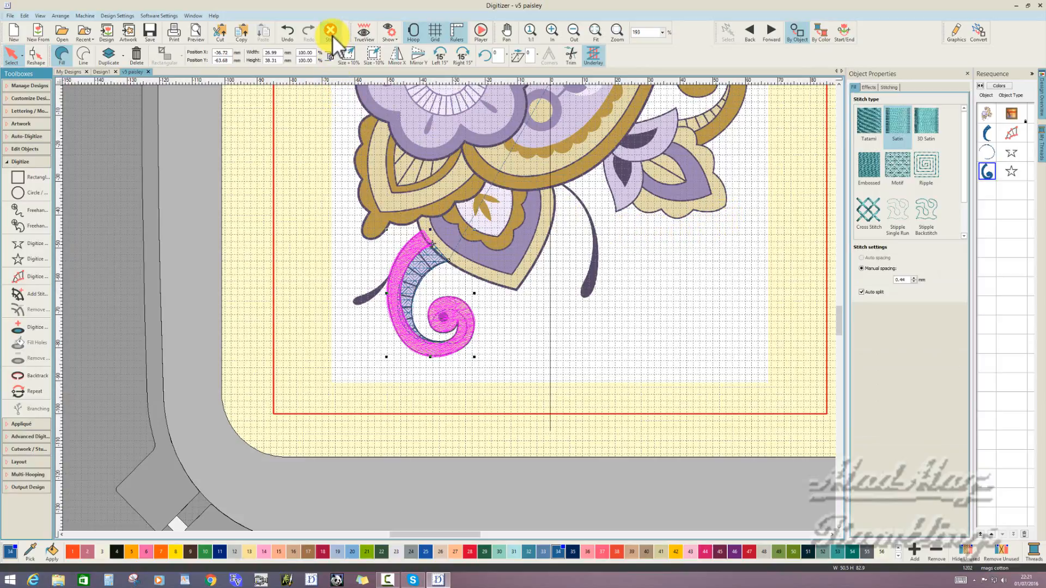
pyautogui.click(365, 38)
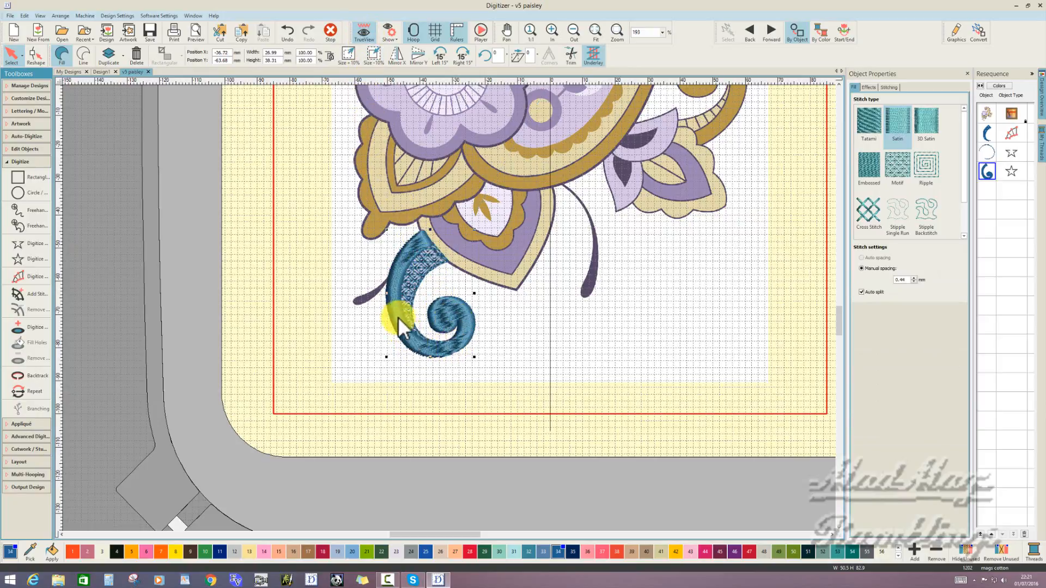
# - Add stitch angle lines across the satin band from its upper end around into the spiral, and deselect the object
pyautogui.click(30, 297)
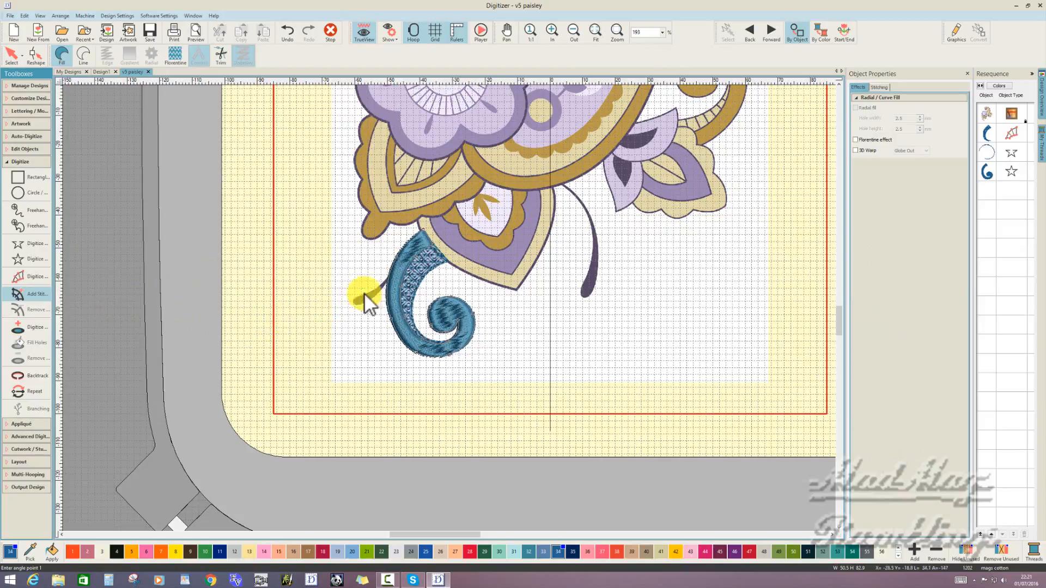
pyautogui.click(401, 234)
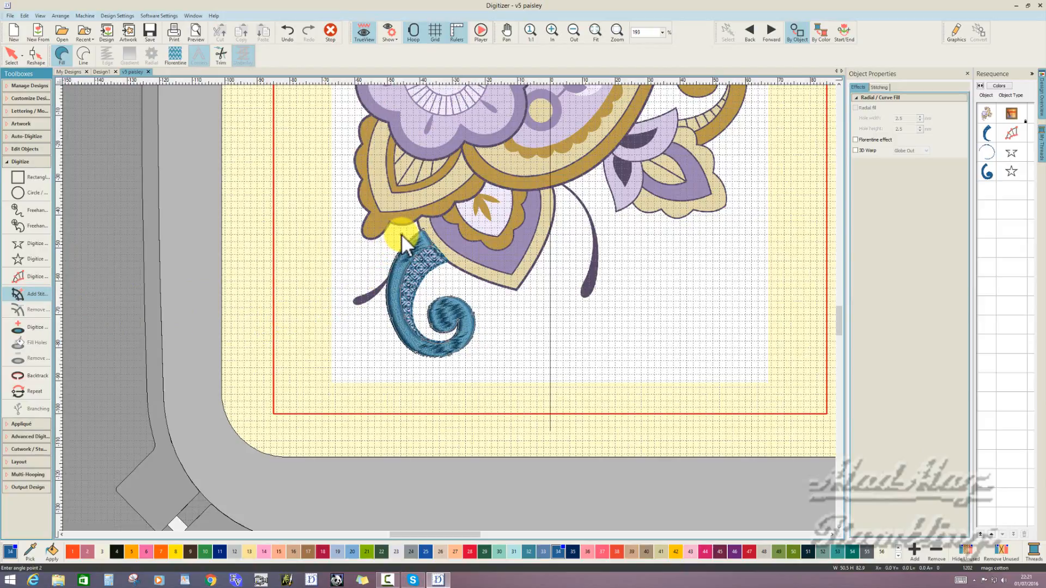
pyautogui.click(424, 261)
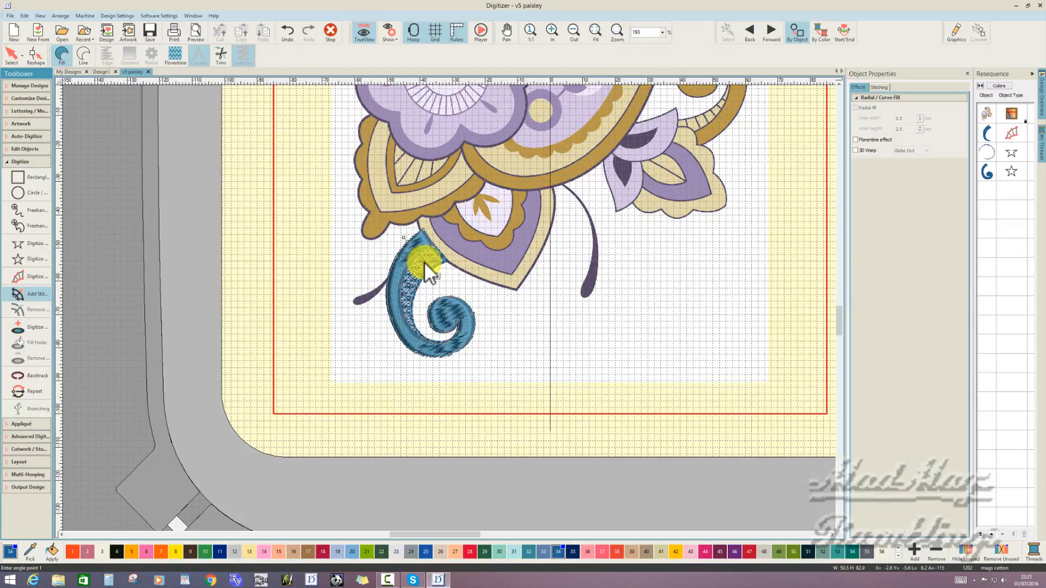
pyautogui.click(380, 287)
pyautogui.click(408, 289)
pyautogui.click(387, 334)
pyautogui.click(456, 328)
pyautogui.click(473, 335)
pyautogui.scroll(1, 466, 316)
pyautogui.scroll(1, 466, 315)
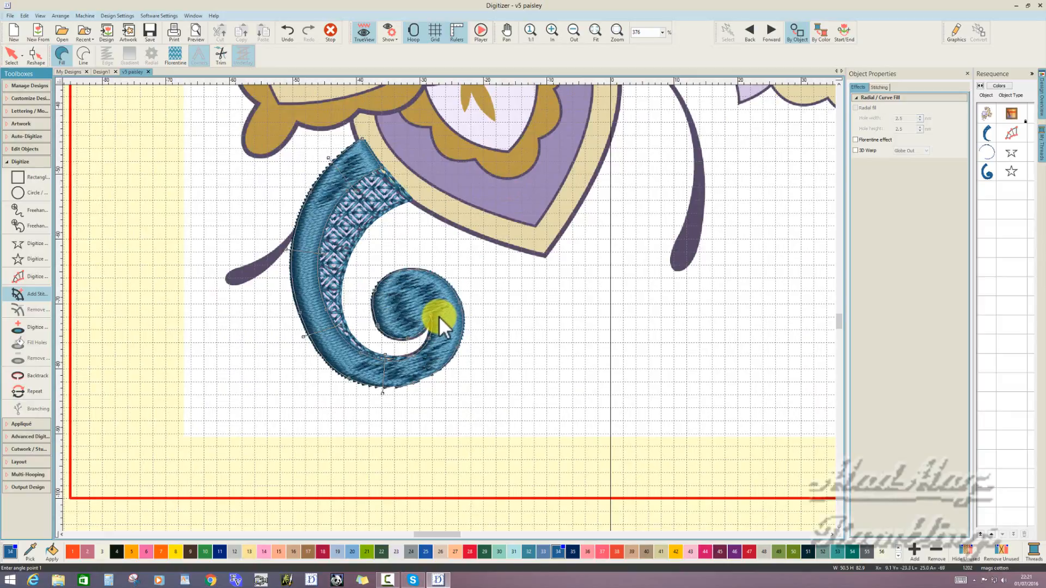
pyautogui.click(423, 342)
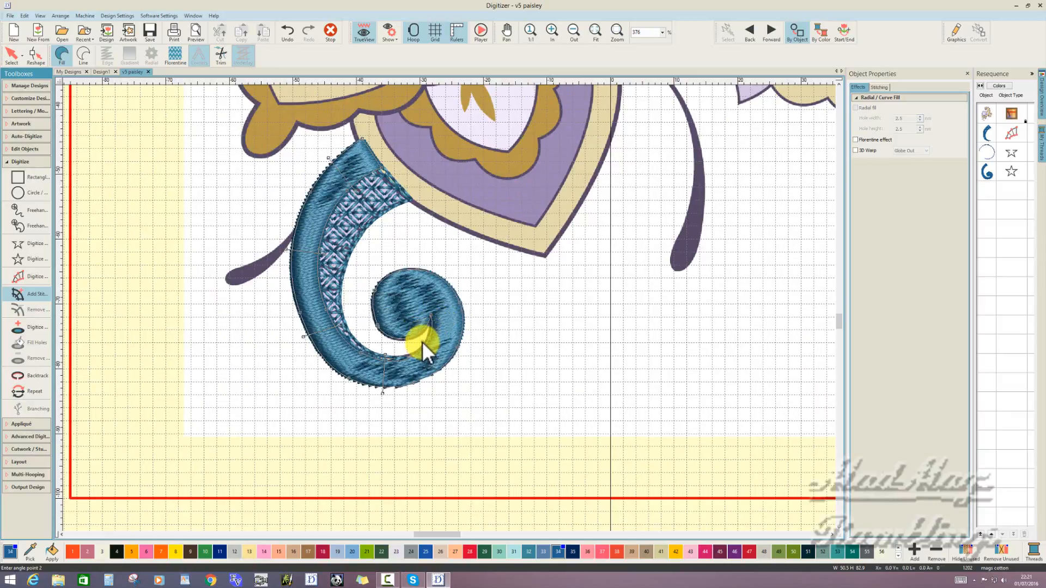
pyautogui.click(456, 363)
pyautogui.click(453, 277)
pyautogui.click(427, 330)
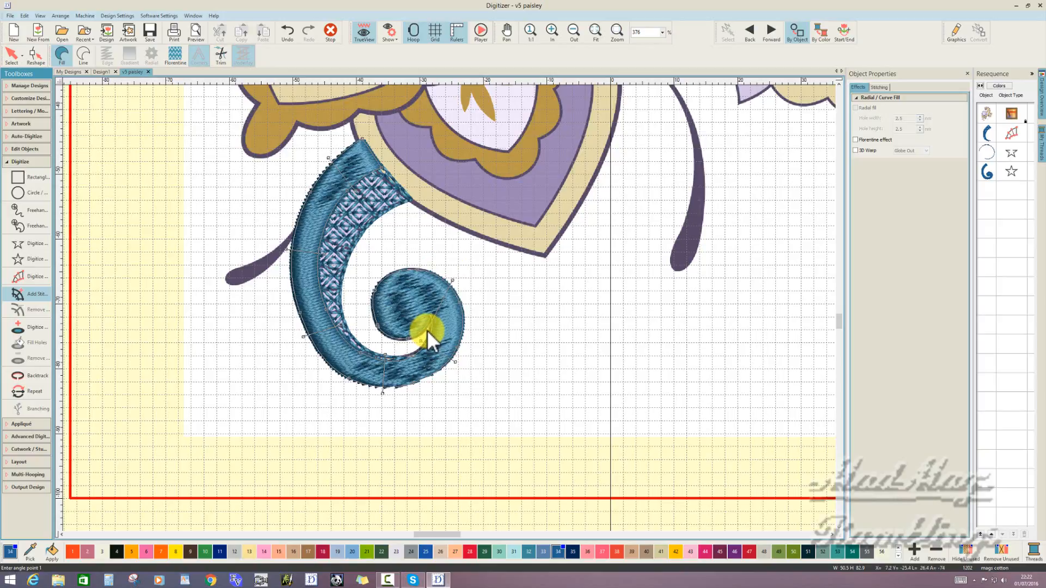
pyautogui.click(384, 271)
pyautogui.press('Return')
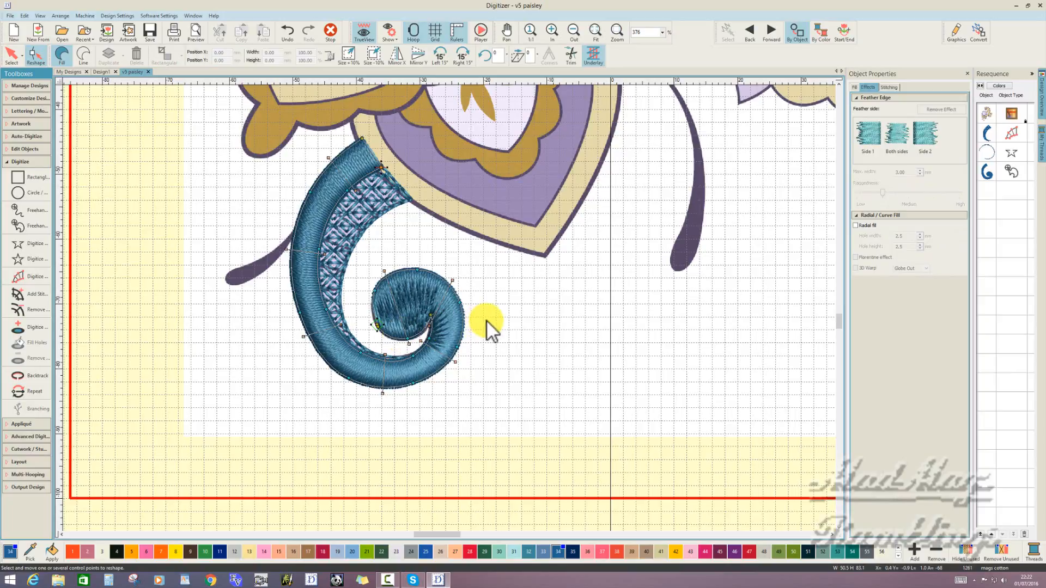
pyautogui.click(330, 32)
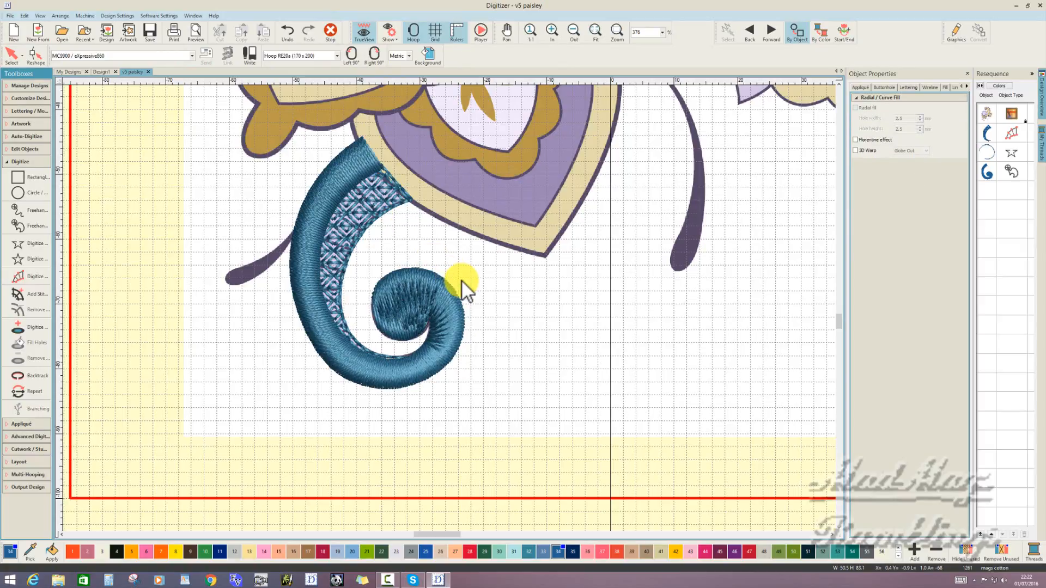
# - Measure the width across the inner spiral of the satin curl
pyautogui.press('m')
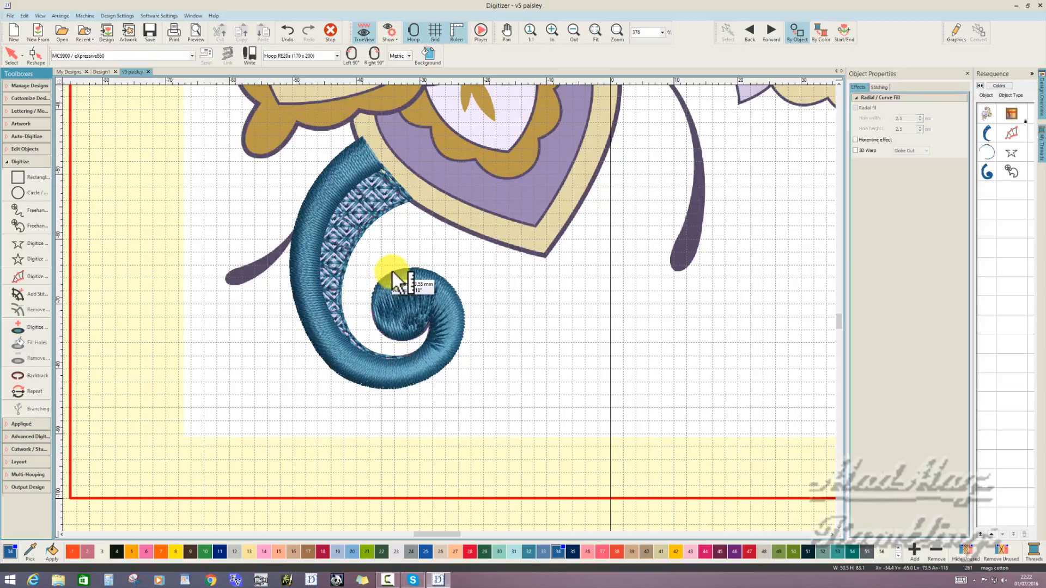
pyautogui.click(392, 271)
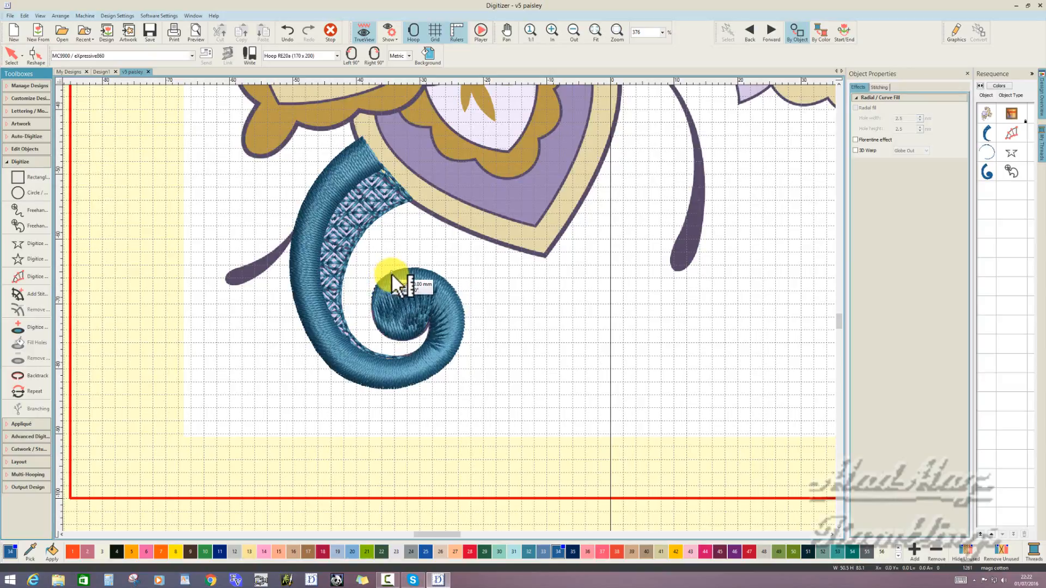
pyautogui.click(409, 339)
pyautogui.press('Escape')
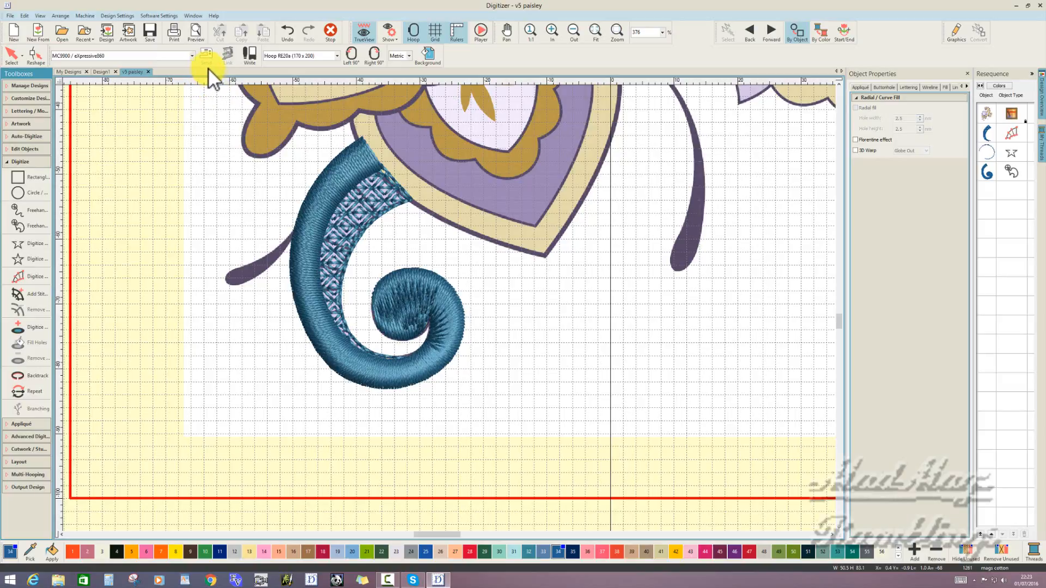
# - Measure the width of the satin band near its upper end
pyautogui.click(318, 156)
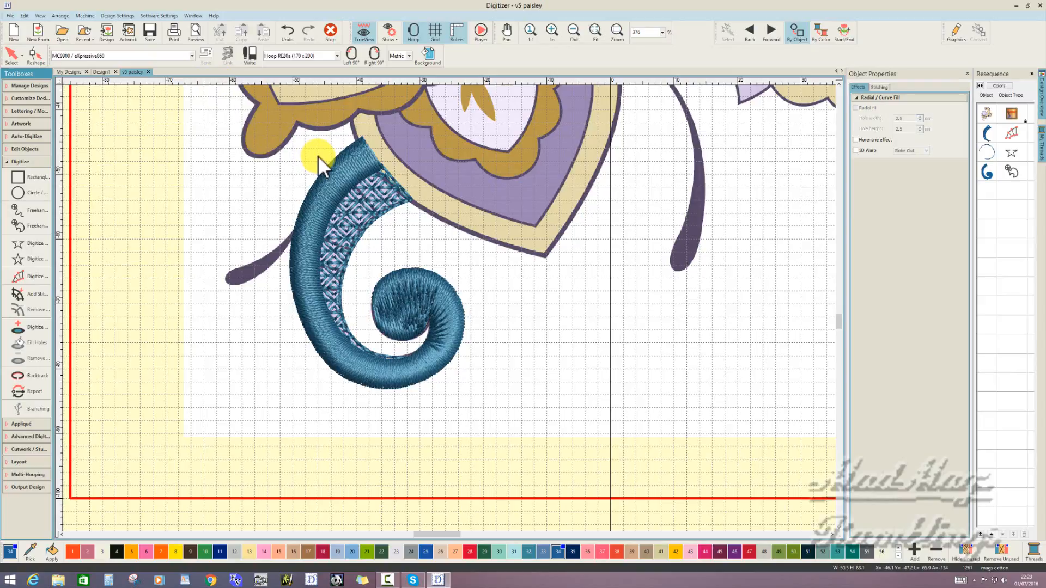
pyautogui.moveTo(316, 156); pyautogui.dragTo(352, 194)
pyautogui.moveTo(351, 195); pyautogui.dragTo(309, 171)
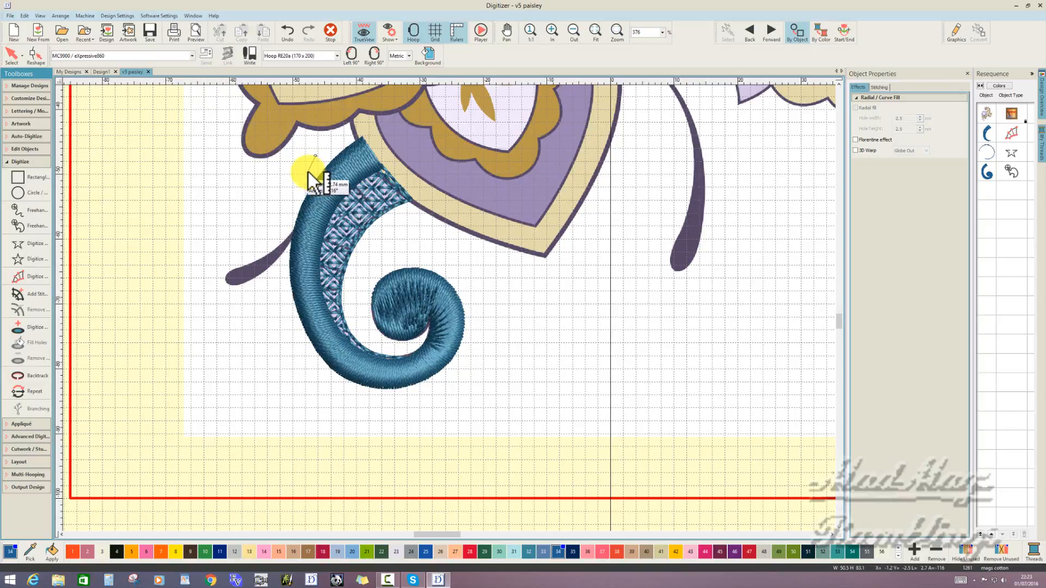
pyautogui.click(308, 172)
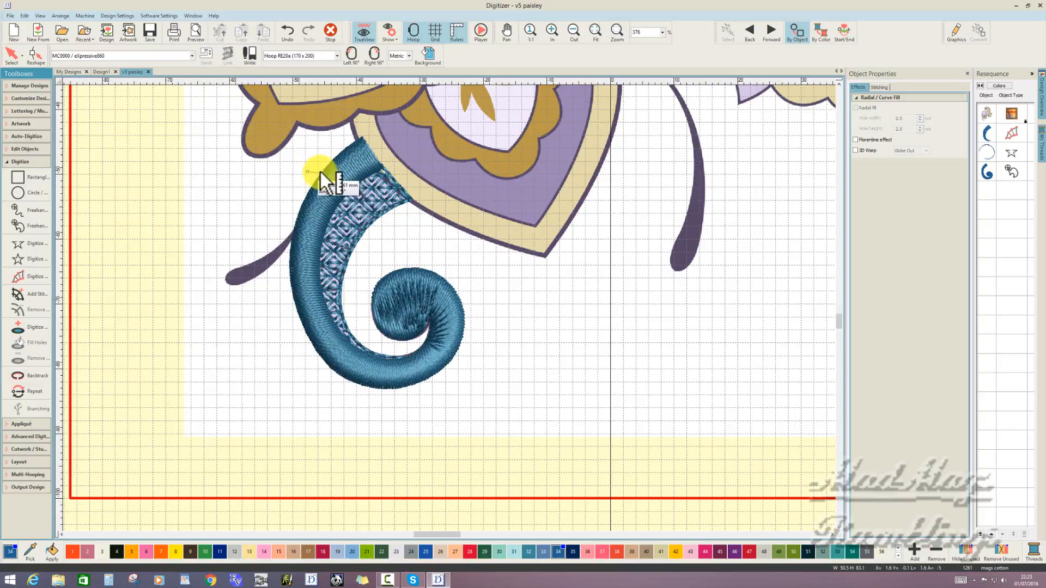
pyautogui.moveTo(320, 172); pyautogui.dragTo(349, 192)
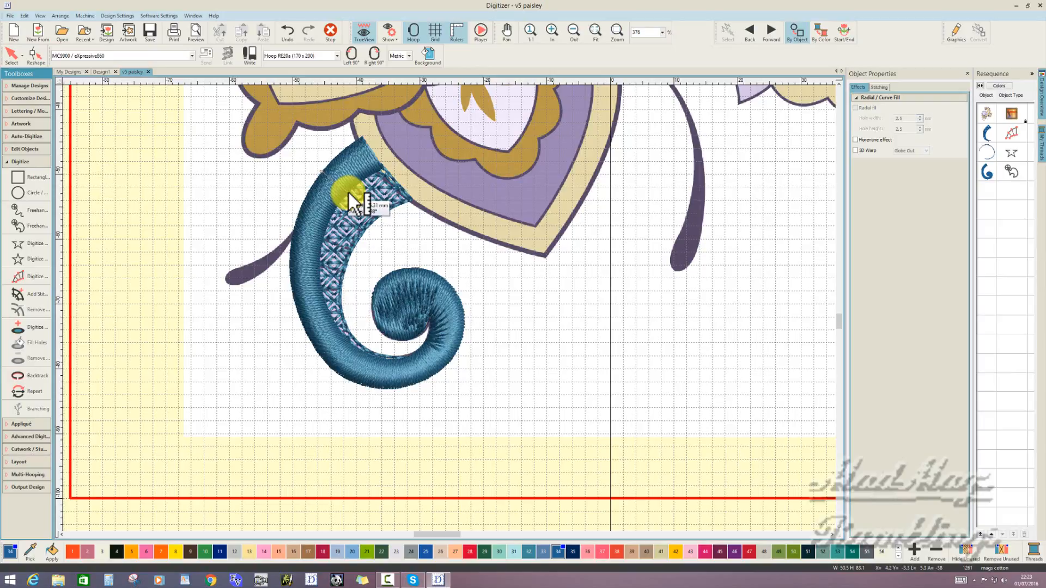
pyautogui.moveTo(348, 192); pyautogui.dragTo(351, 195)
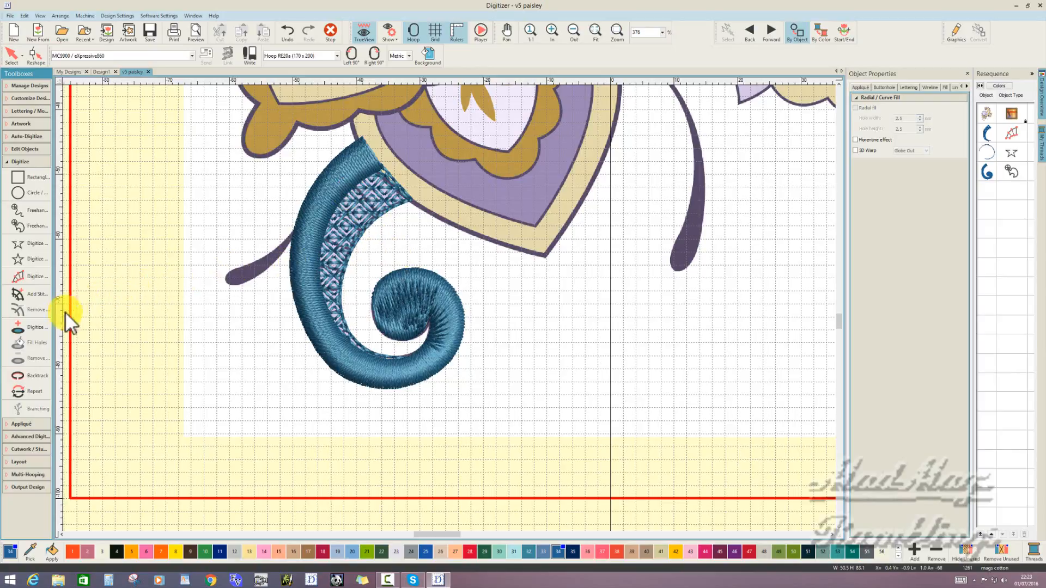
# - Digitize a Carving Stamp line along the middle of the satin band from its upper end into the spiral's centre, and stamp it
pyautogui.click(31, 438)
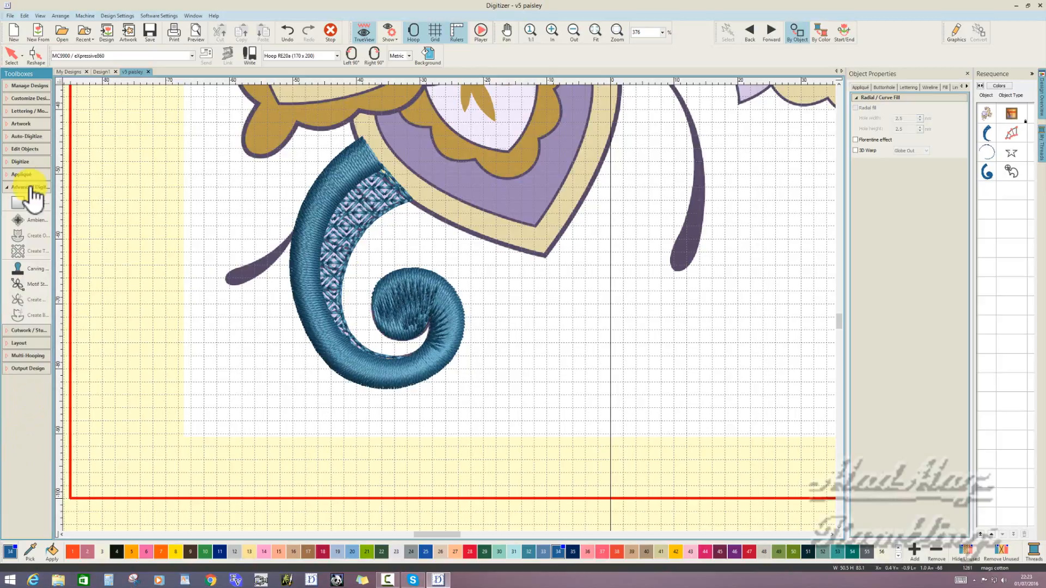
pyautogui.click(34, 270)
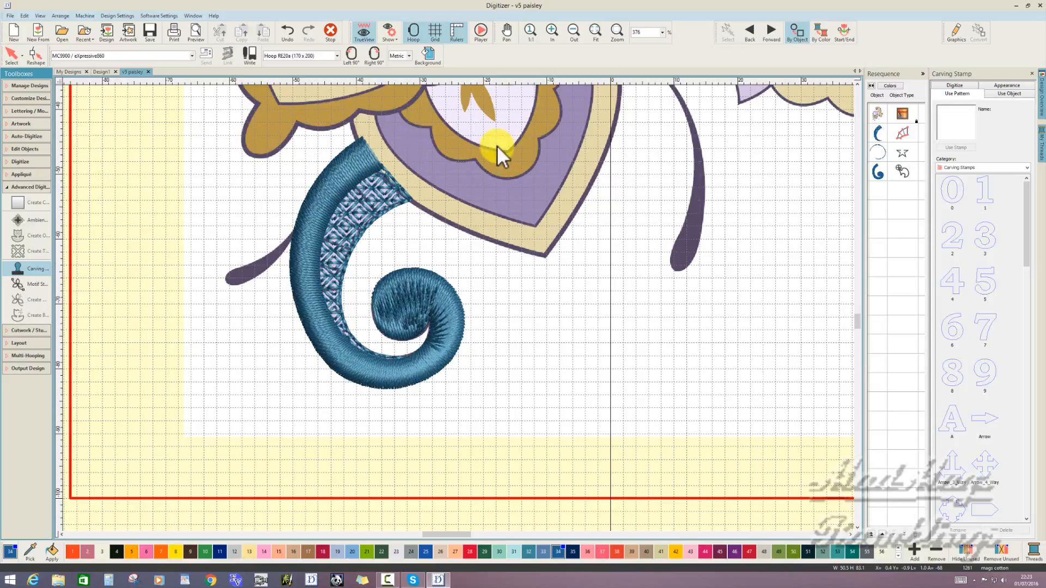
pyautogui.click(962, 85)
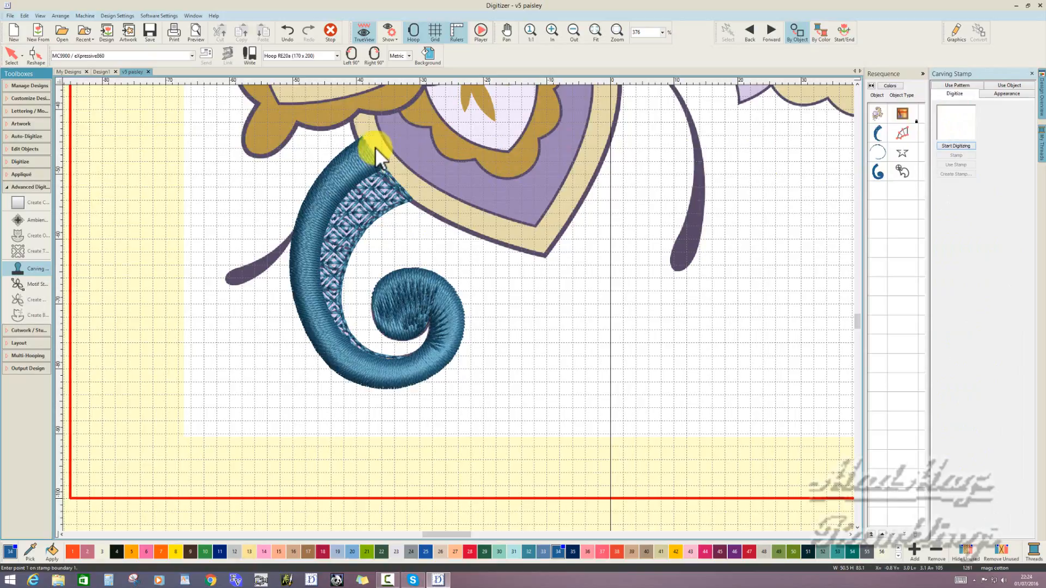
pyautogui.click(365, 35)
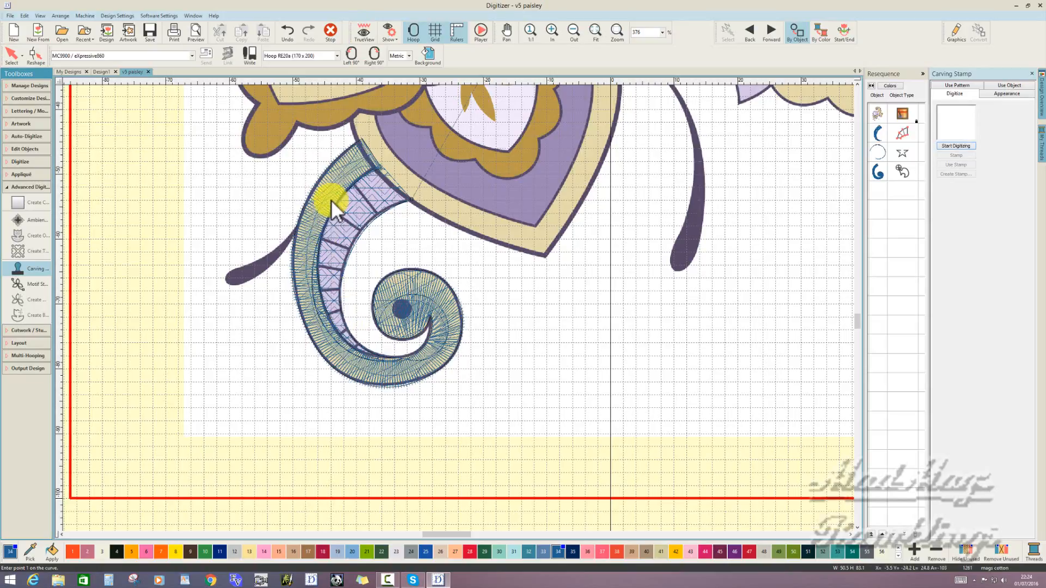
pyautogui.click(364, 33)
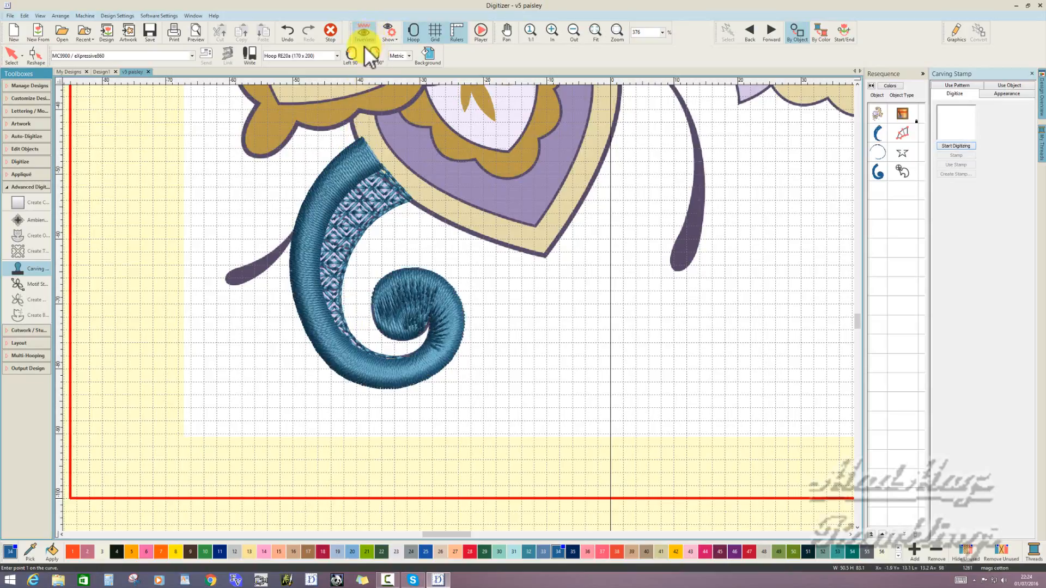
pyautogui.click(374, 149)
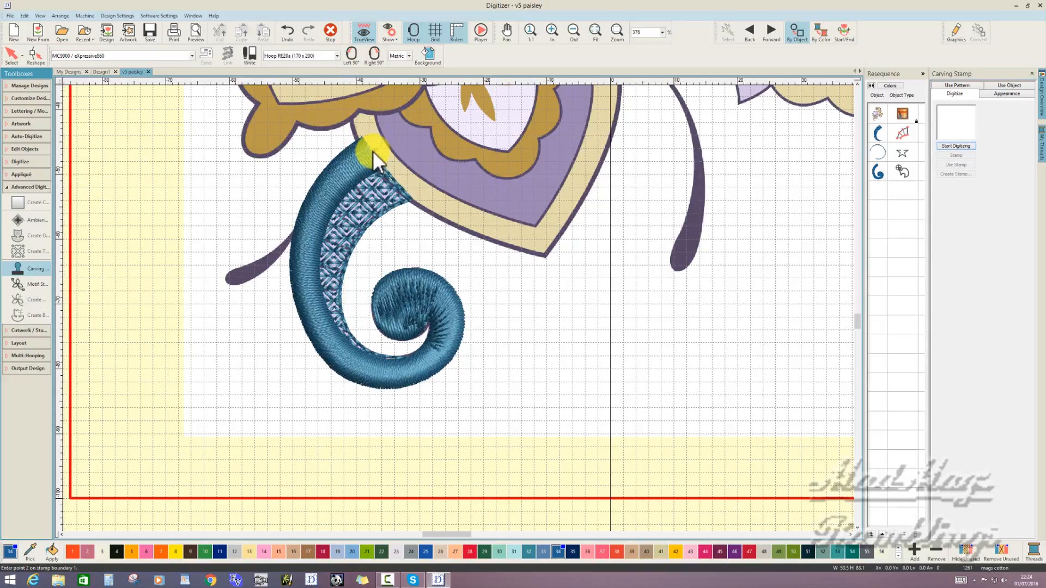
pyautogui.click(336, 181)
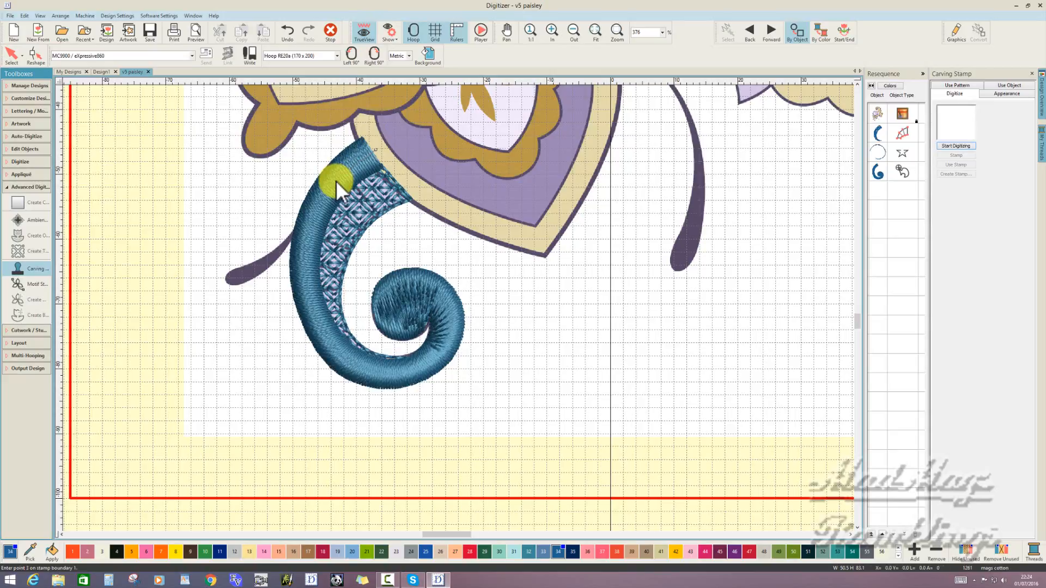
pyautogui.click(308, 238)
pyautogui.click(312, 309)
pyautogui.click(347, 364)
pyautogui.click(423, 283)
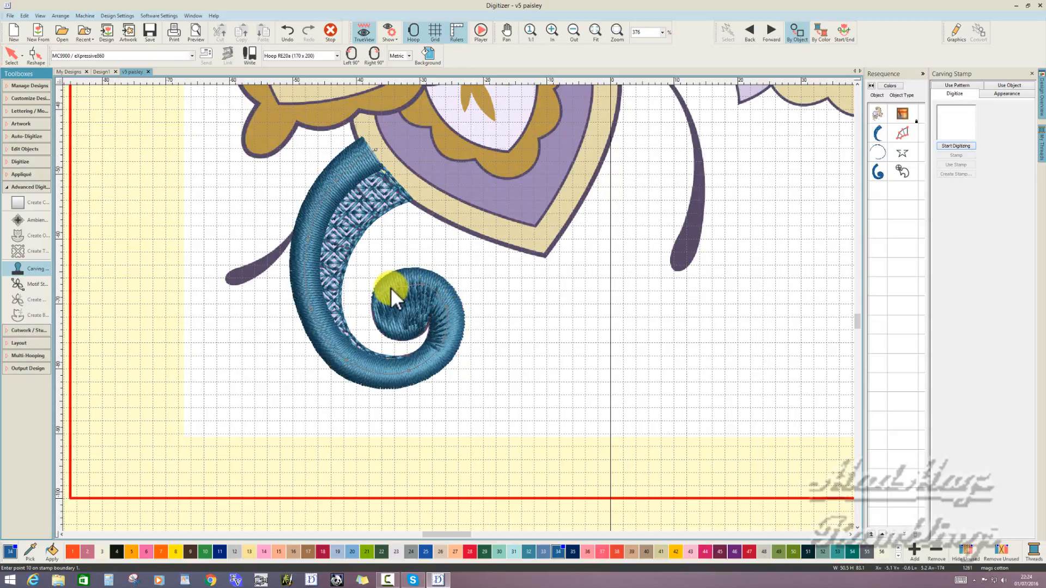
pyautogui.click(406, 321)
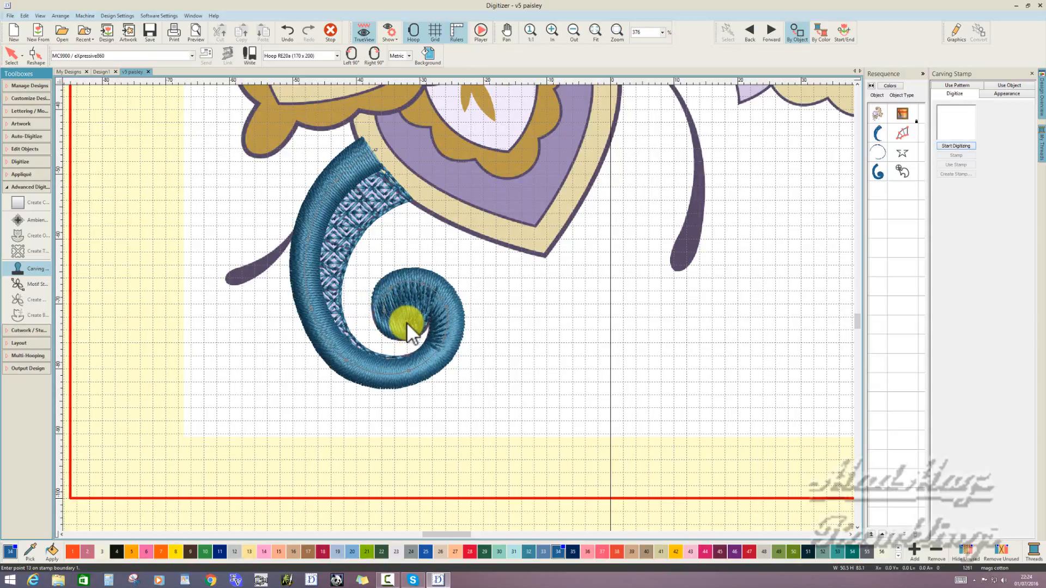
pyautogui.click(409, 295)
pyautogui.click(398, 305)
pyautogui.press('Return')
pyautogui.press('Return')
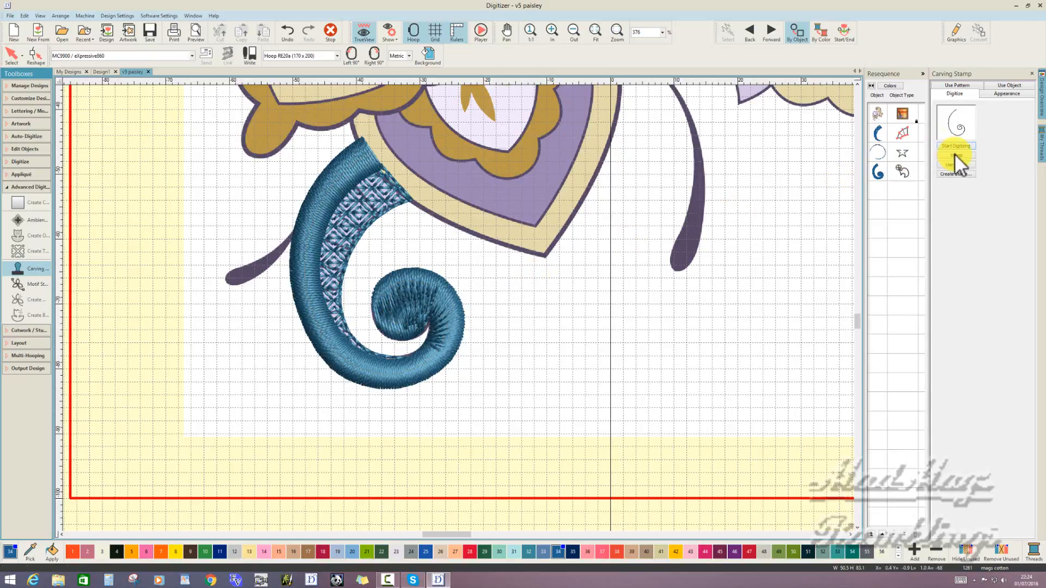
pyautogui.click(955, 154)
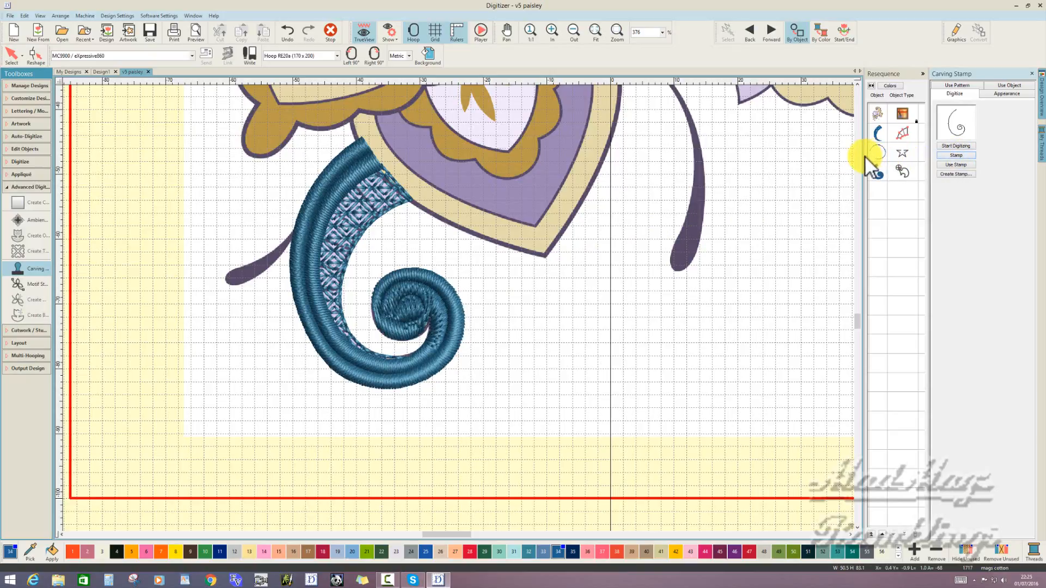
pyautogui.click(1029, 74)
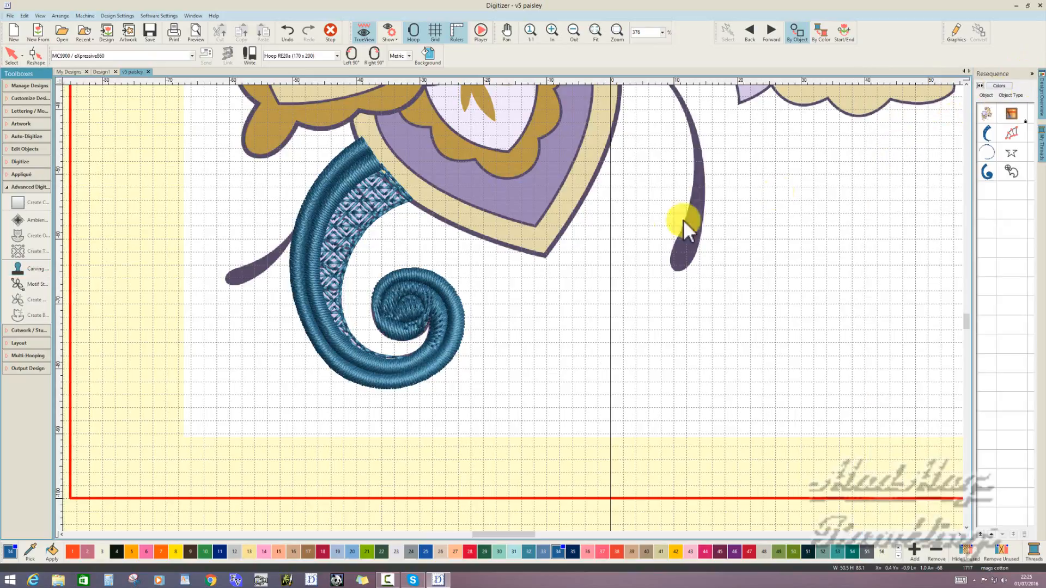
# - Open the object properties of the curl's satin band and turn off Auto split for its fill
pyautogui.rightClick(491, 294)
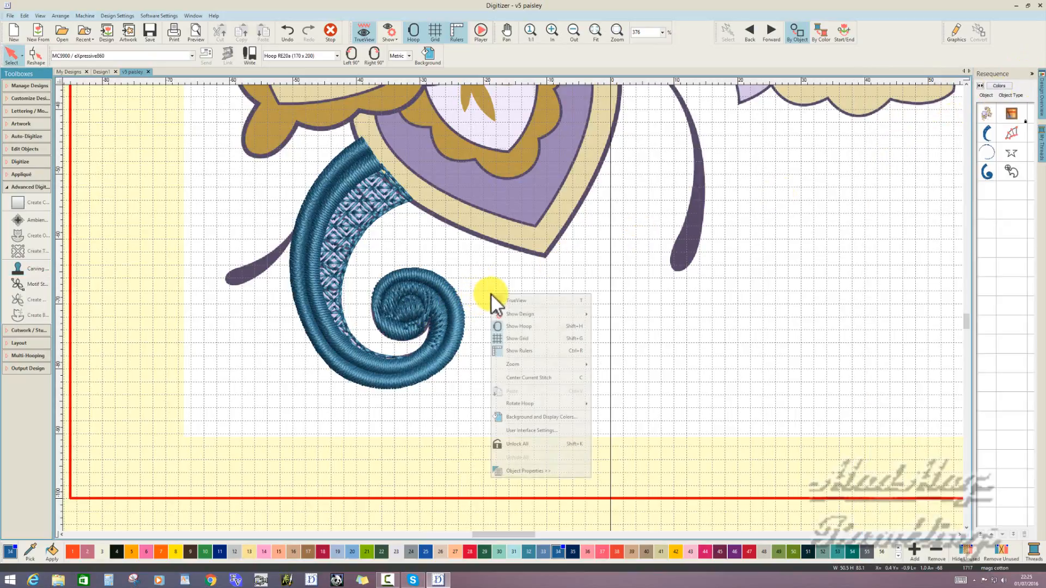
pyautogui.click(532, 471)
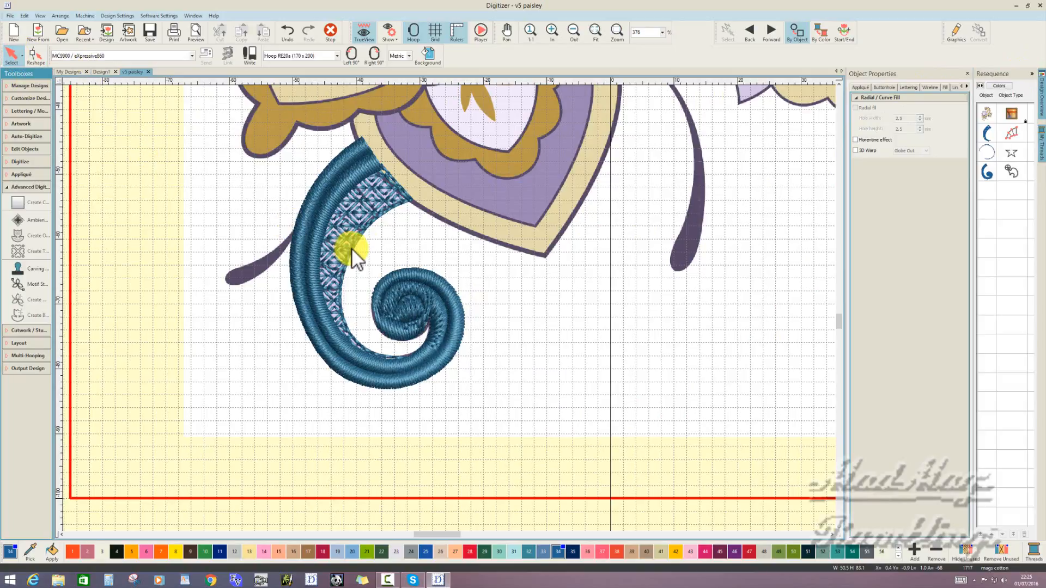
pyautogui.click(984, 172)
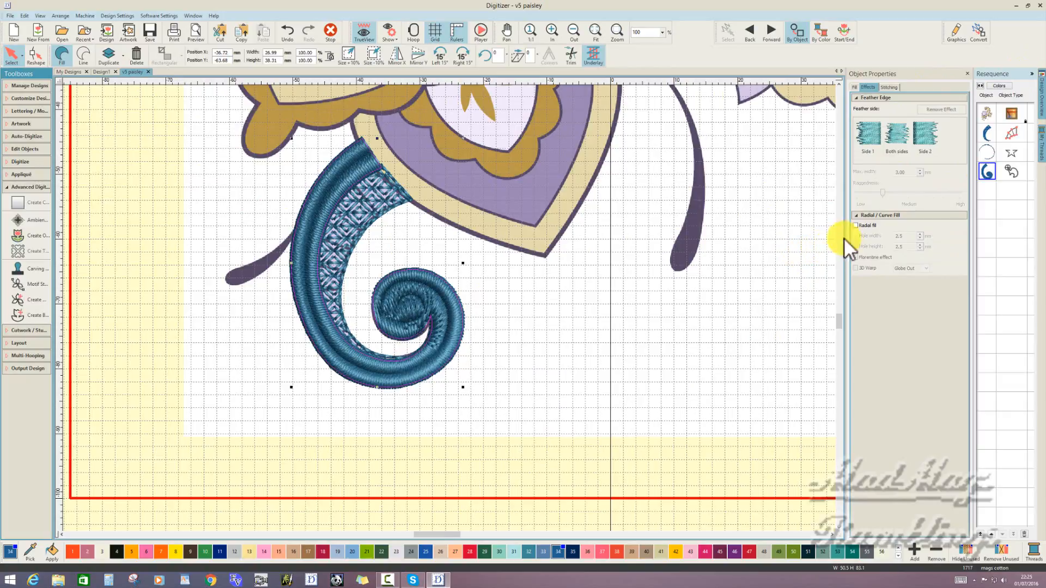
pyautogui.click(854, 86)
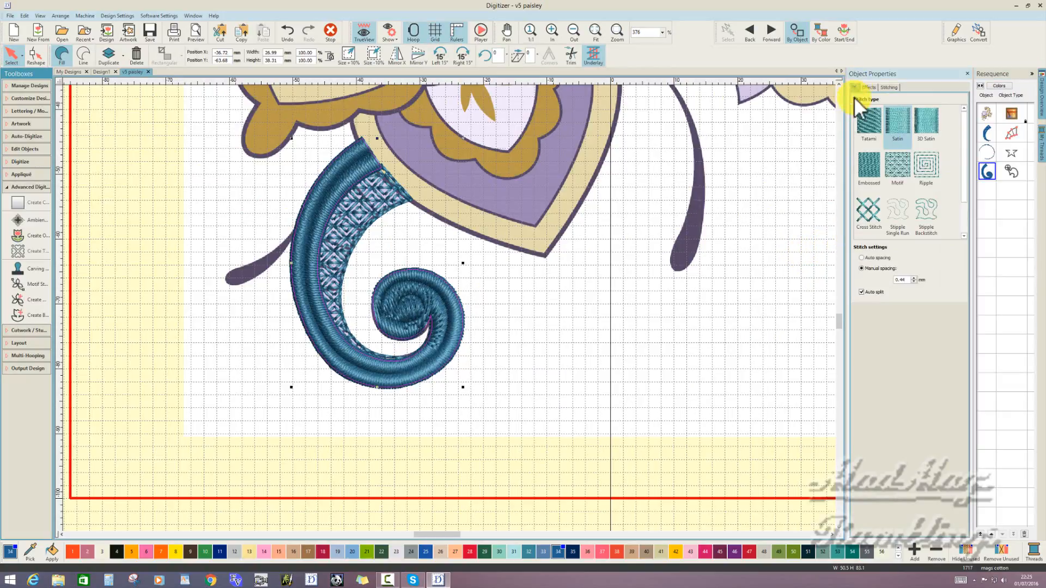
pyautogui.click(862, 292)
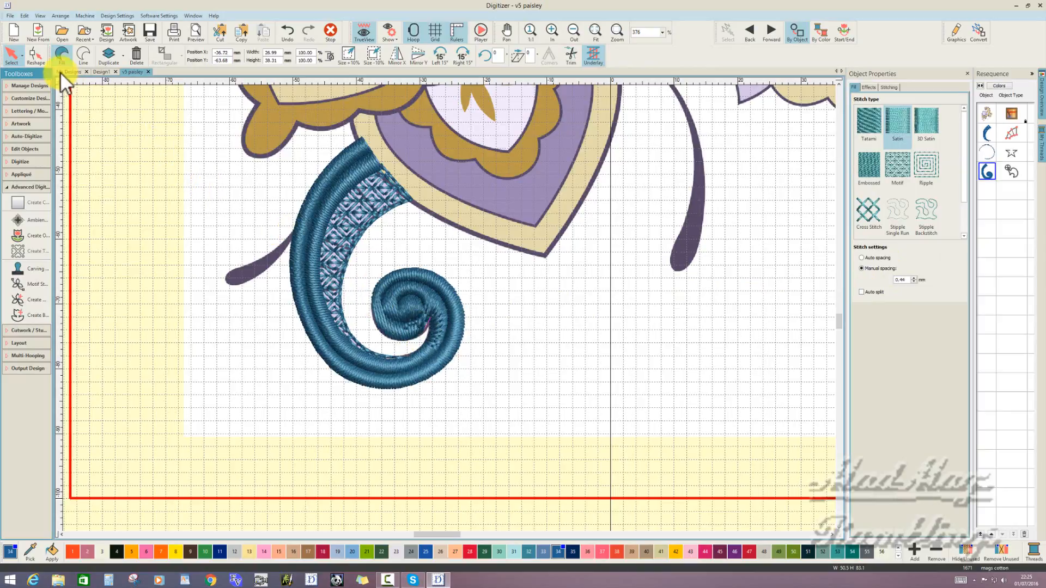
# - Reshape the satin band by adjusting the stitch angle line across the inner spiral, then deselect the object
pyautogui.click(36, 55)
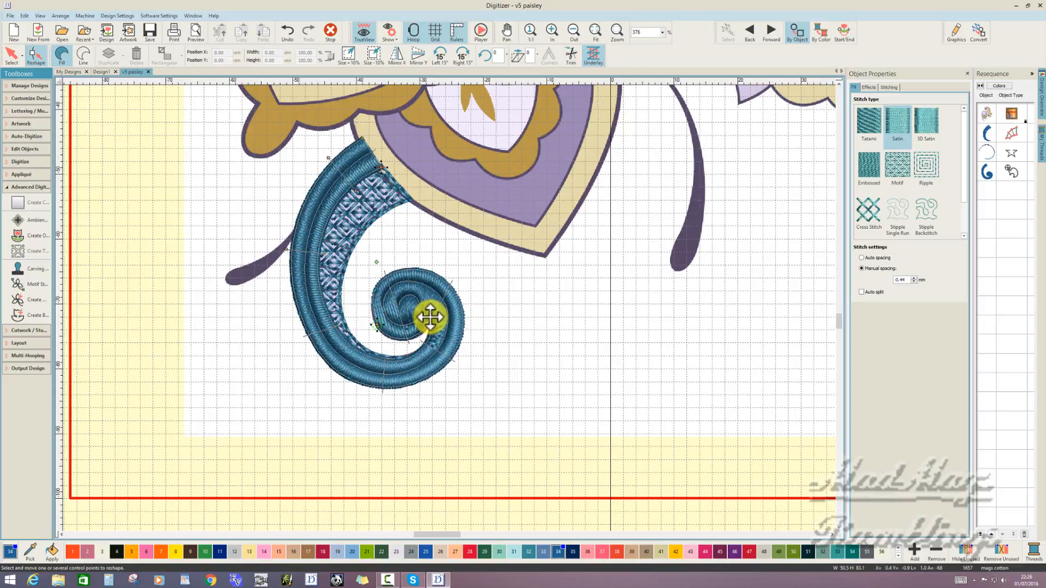
pyautogui.click(430, 317)
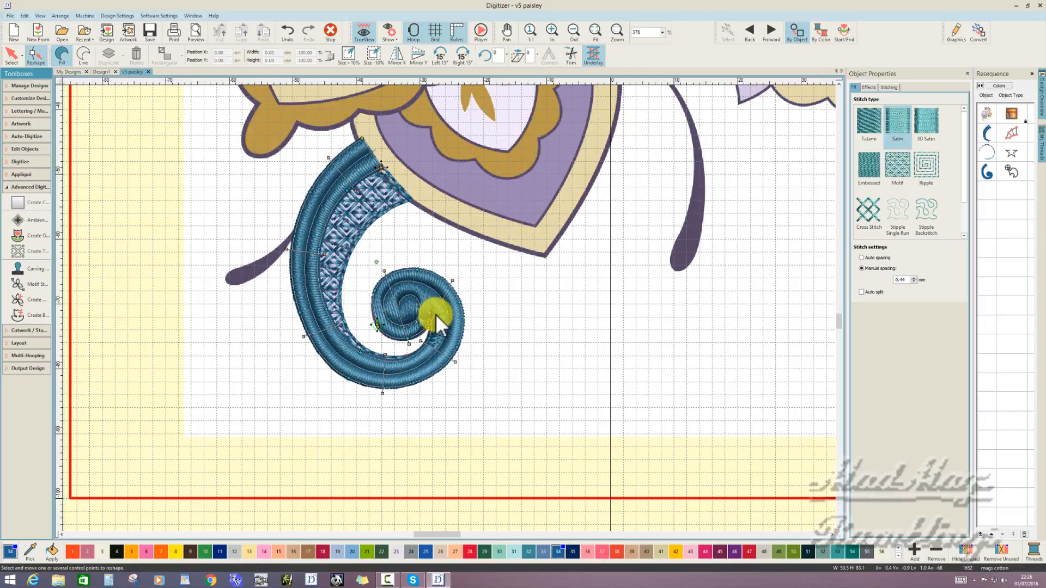
pyautogui.moveTo(452, 281); pyautogui.dragTo(460, 287)
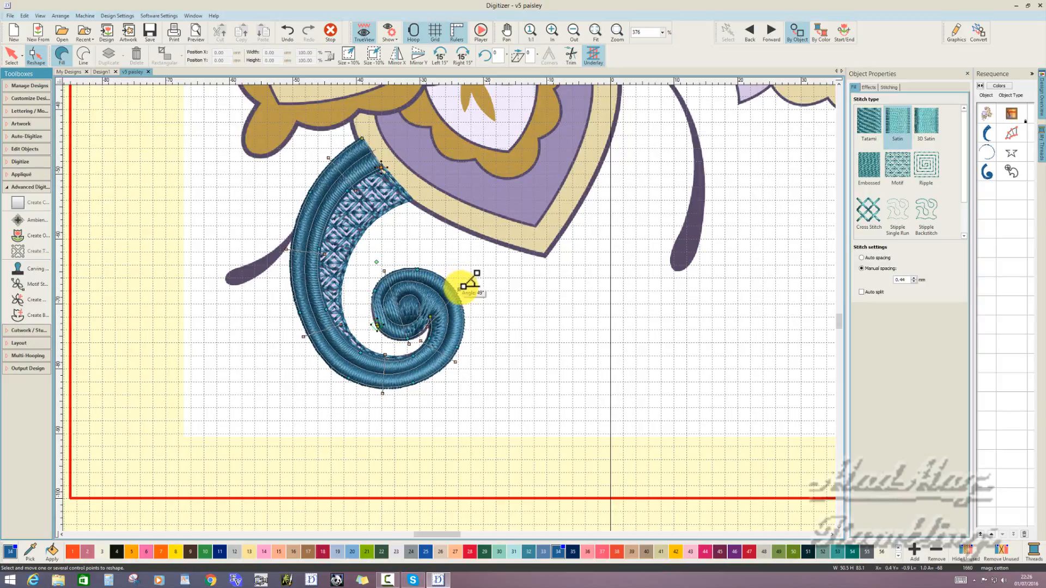
pyautogui.moveTo(463, 285); pyautogui.dragTo(462, 289)
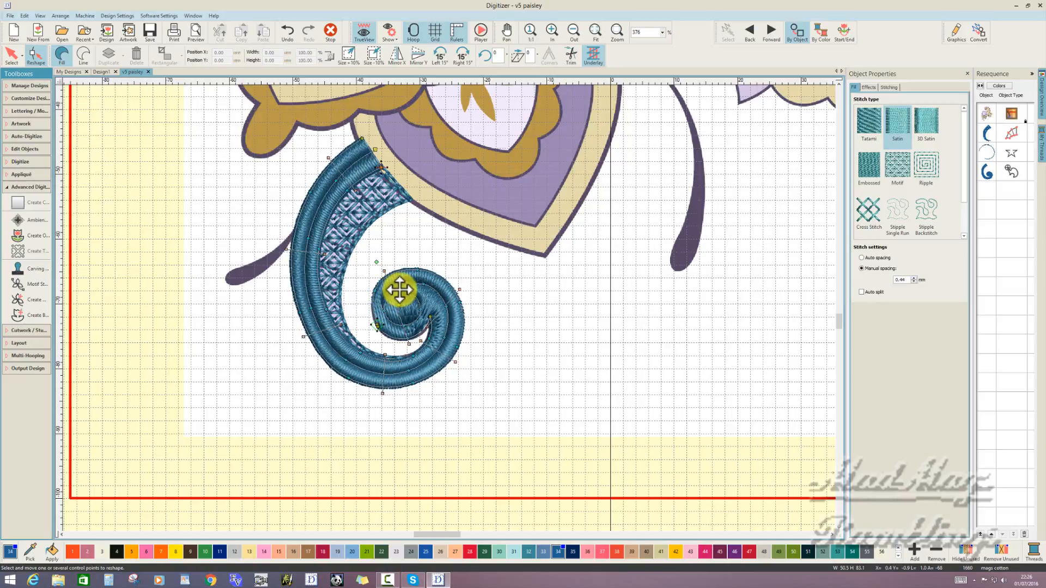
pyautogui.press('Return')
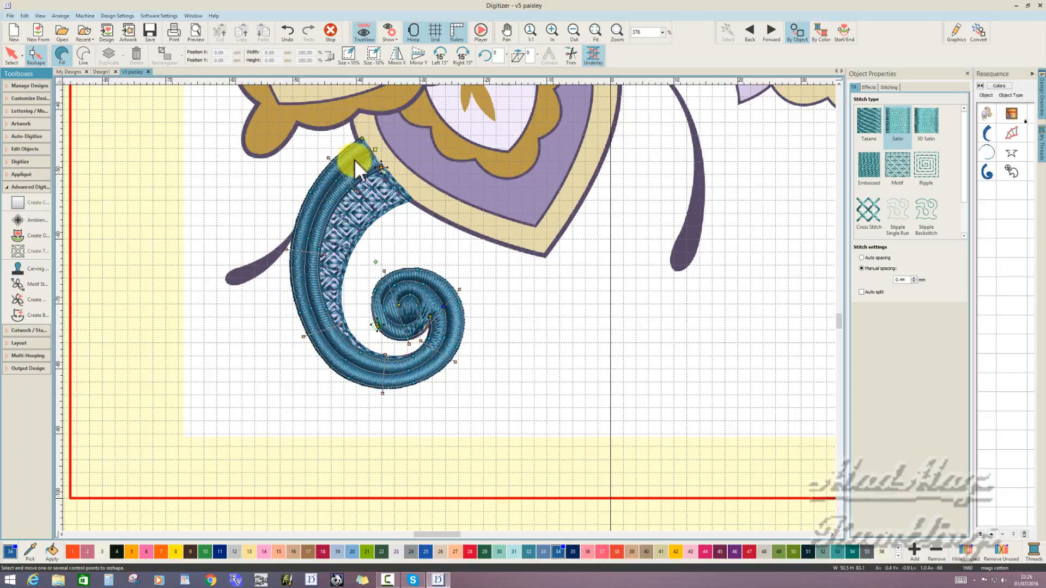
pyautogui.click(332, 31)
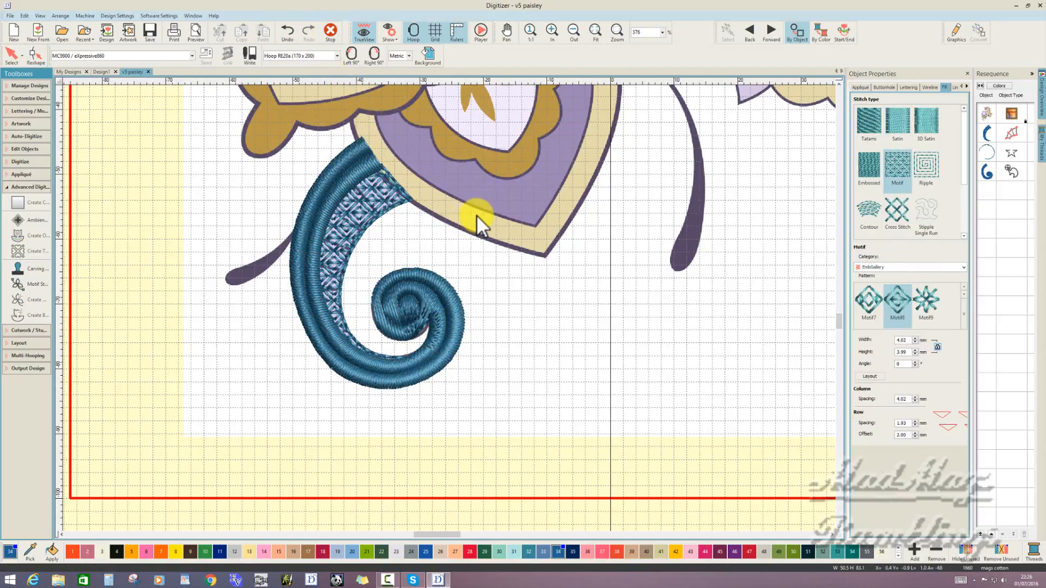
# - With TrueView off, digitize an open Single Run line from the lower curl's upper end through the pointed petal's border and leaves to the upper curl's base
pyautogui.scroll(-2, 501, 217)
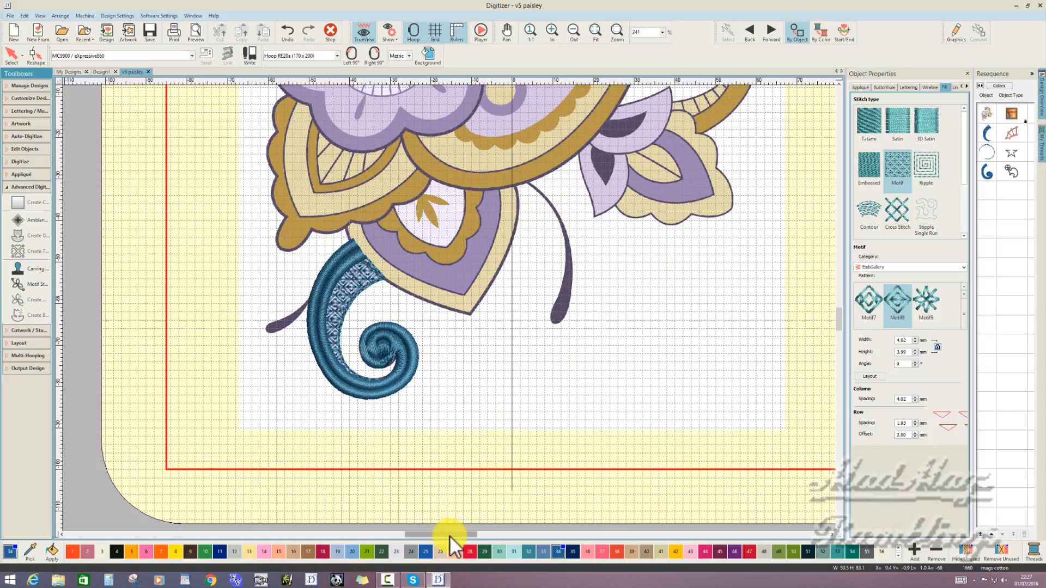
pyautogui.moveTo(450, 535); pyautogui.dragTo(461, 535)
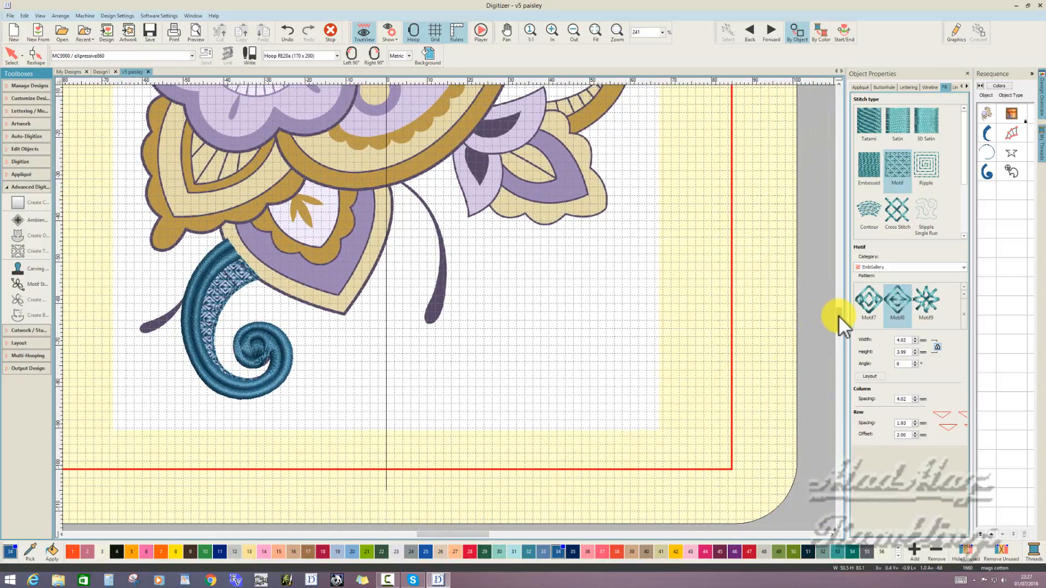
pyautogui.moveTo(839, 315); pyautogui.dragTo(838, 312)
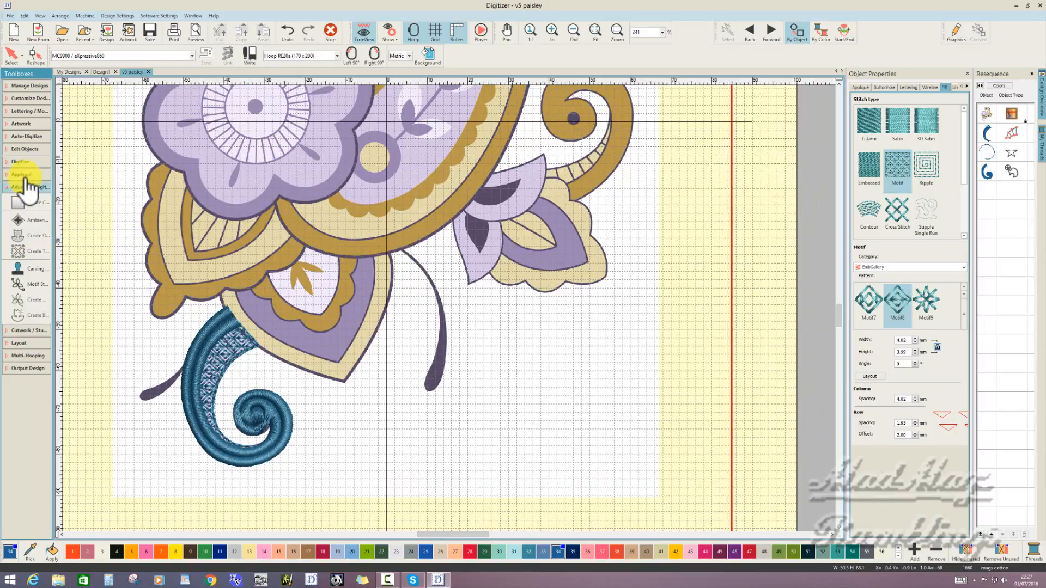
pyautogui.click(26, 162)
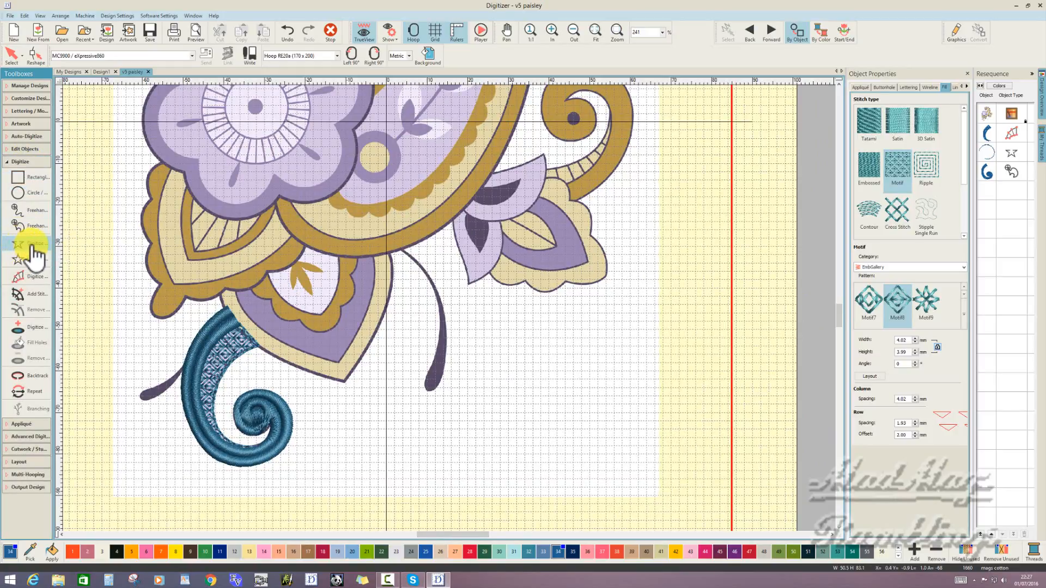
pyautogui.click(31, 246)
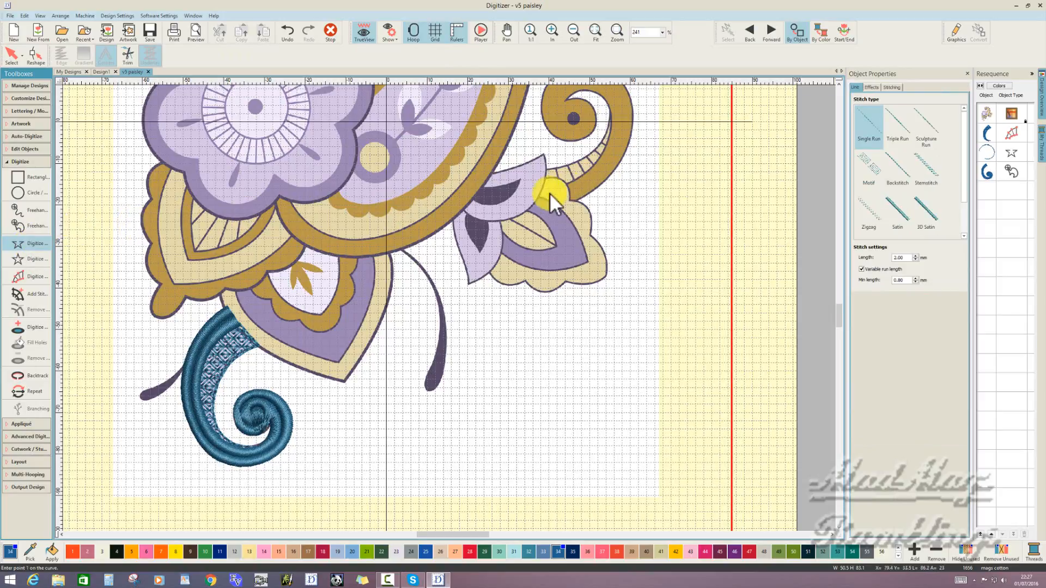
pyautogui.click(363, 32)
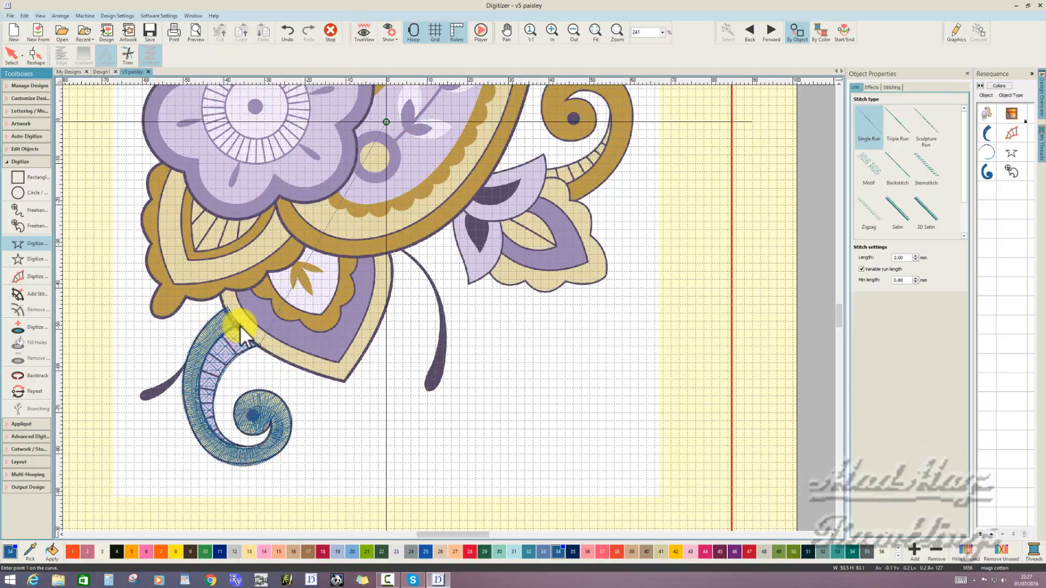
pyautogui.click(240, 325)
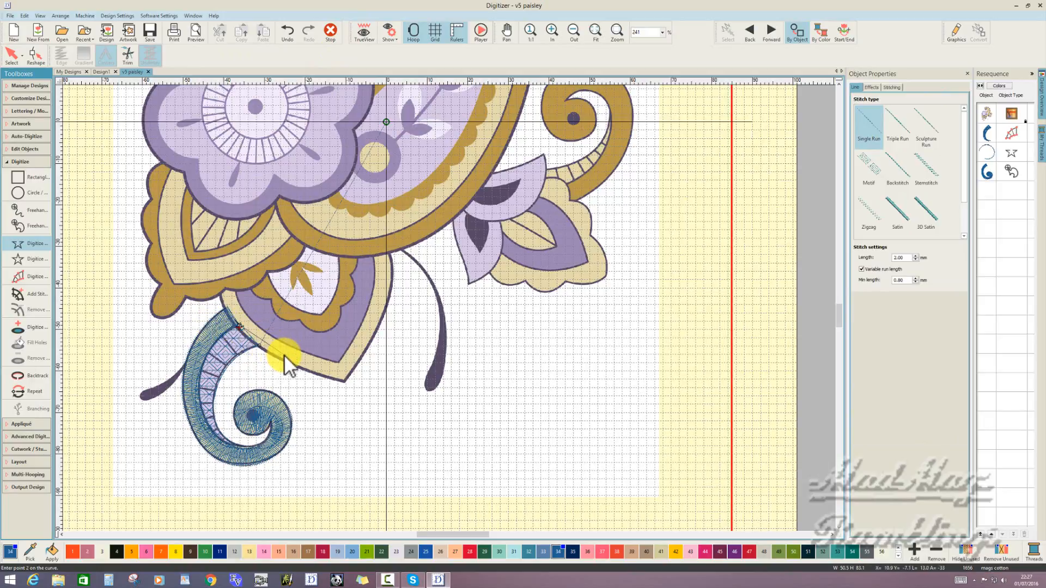
pyautogui.click(284, 355)
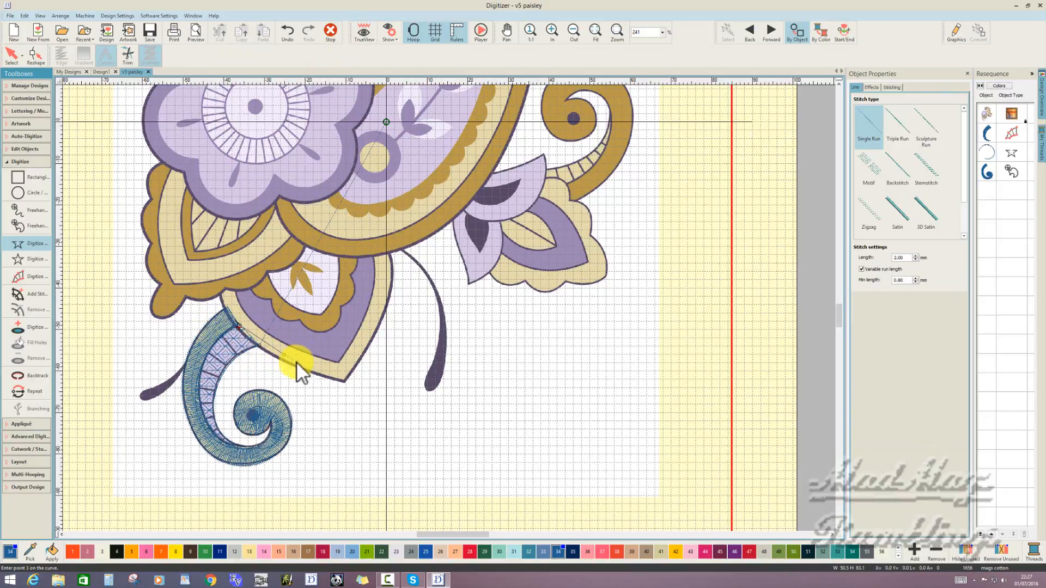
pyautogui.click(342, 374)
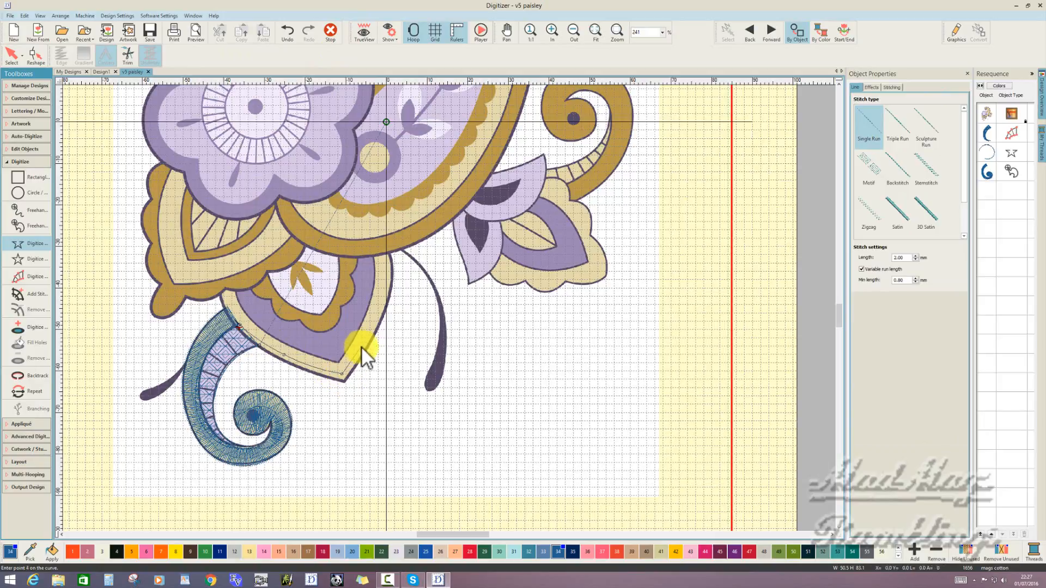
pyautogui.click(384, 288)
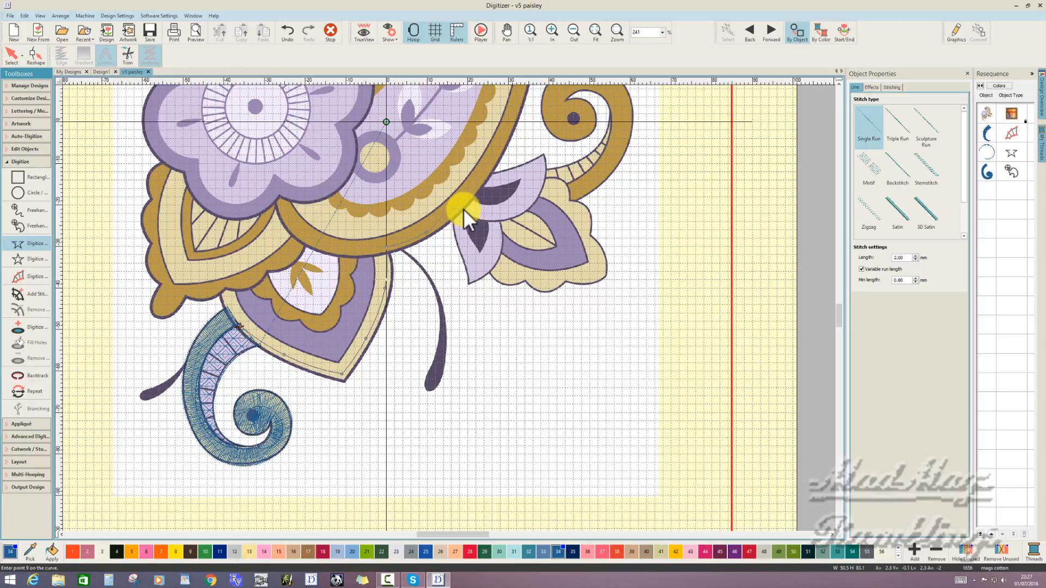
pyautogui.click(464, 210)
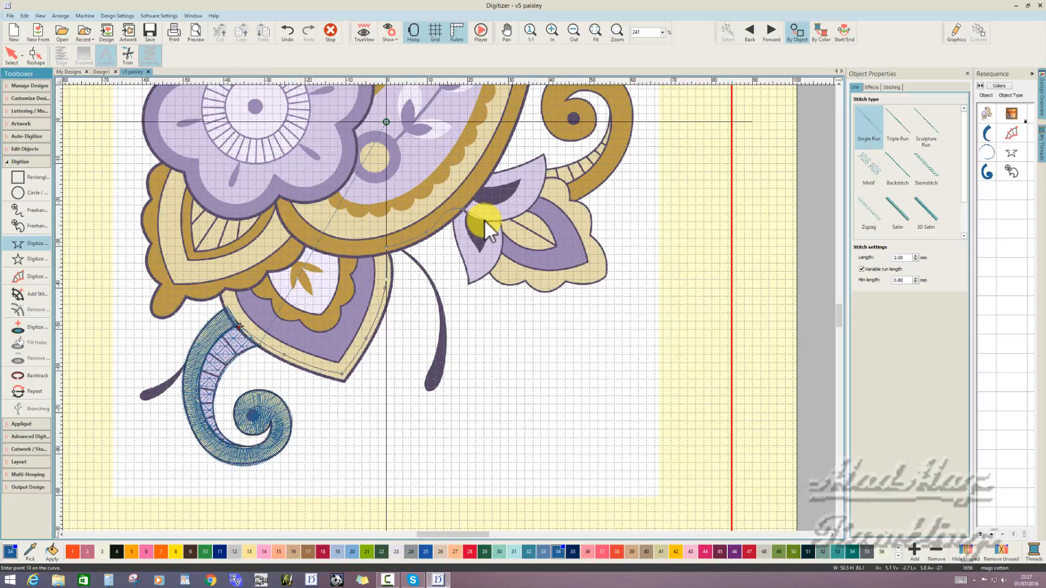
pyautogui.click(485, 219)
pyautogui.click(513, 218)
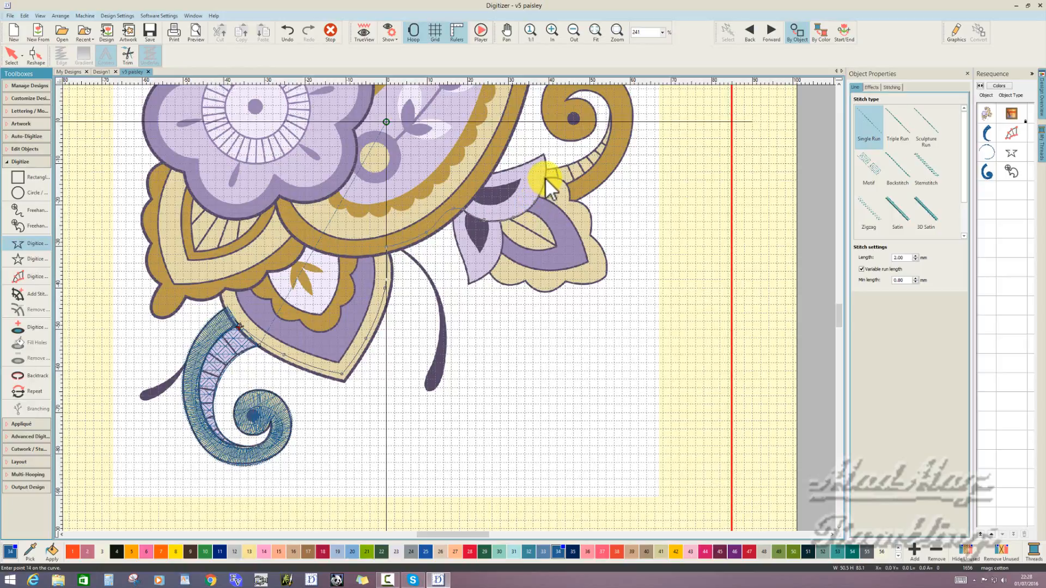
pyautogui.press('Return')
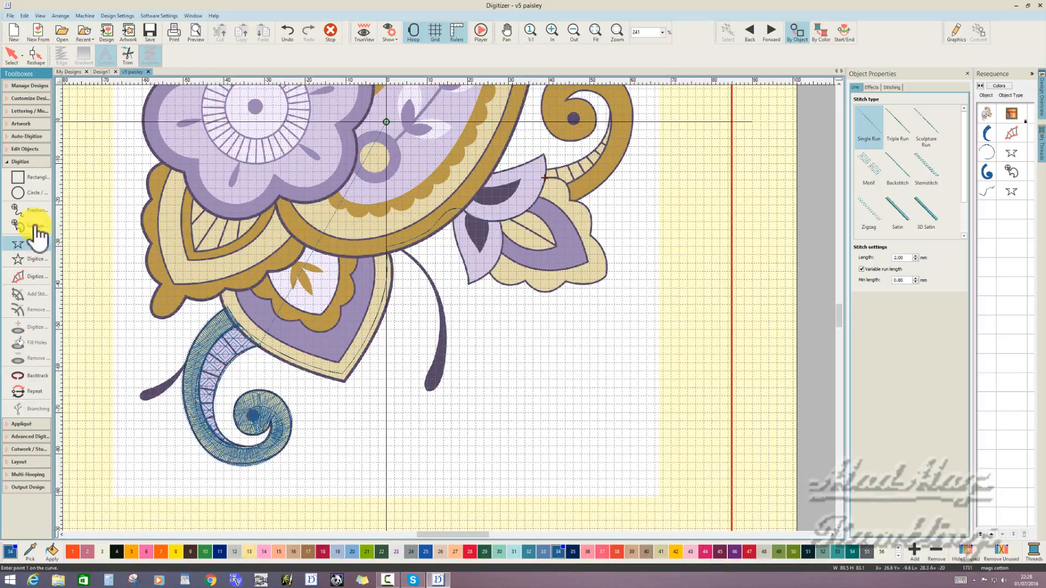
# - Digitize a closed shape with a Motif fill over the segmented inner strip of the upper curl, from its upper tip to the base
pyautogui.click(36, 270)
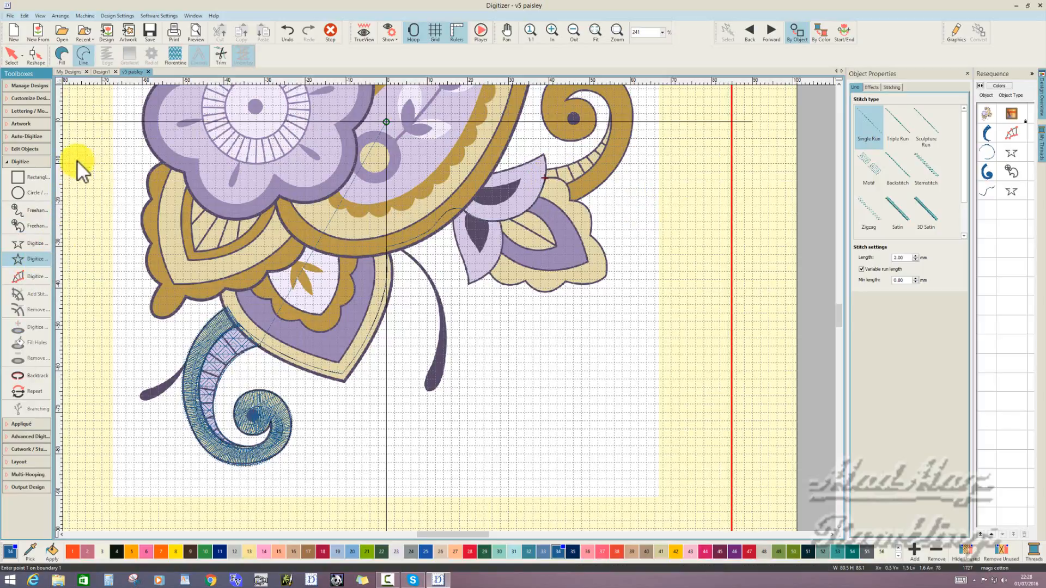
pyautogui.click(62, 54)
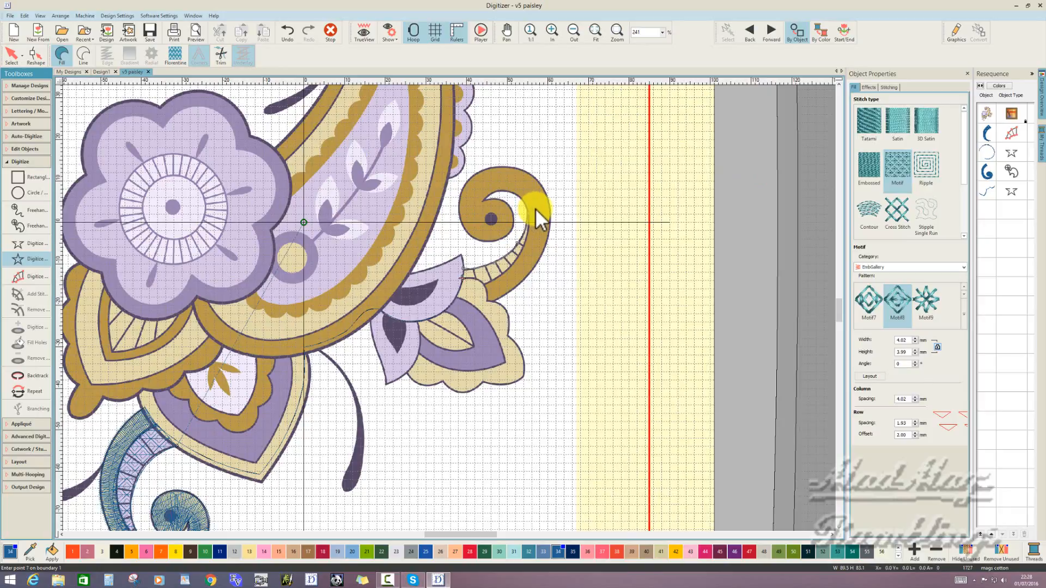
pyautogui.click(518, 243)
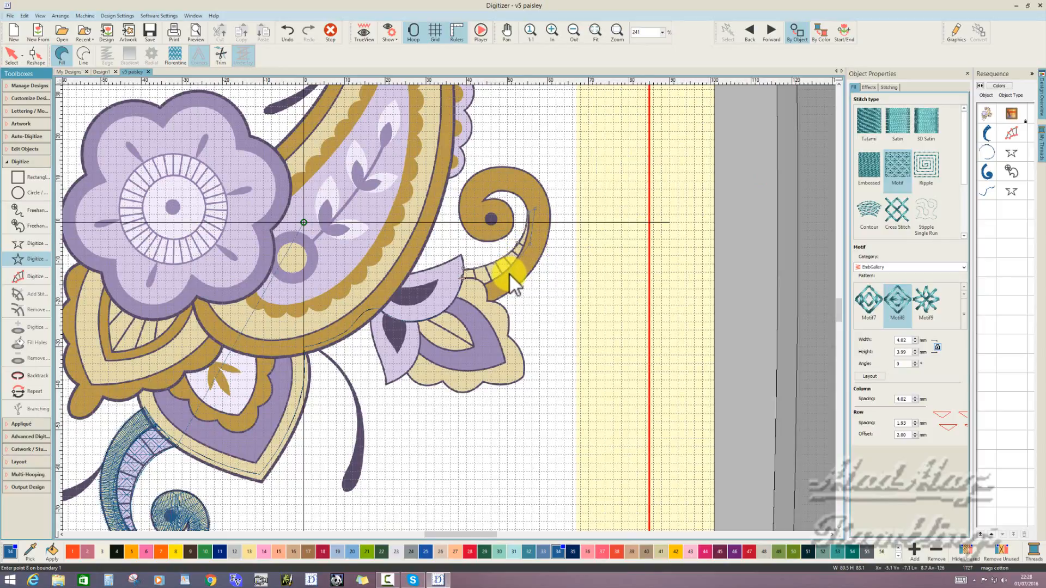
pyautogui.click(501, 275)
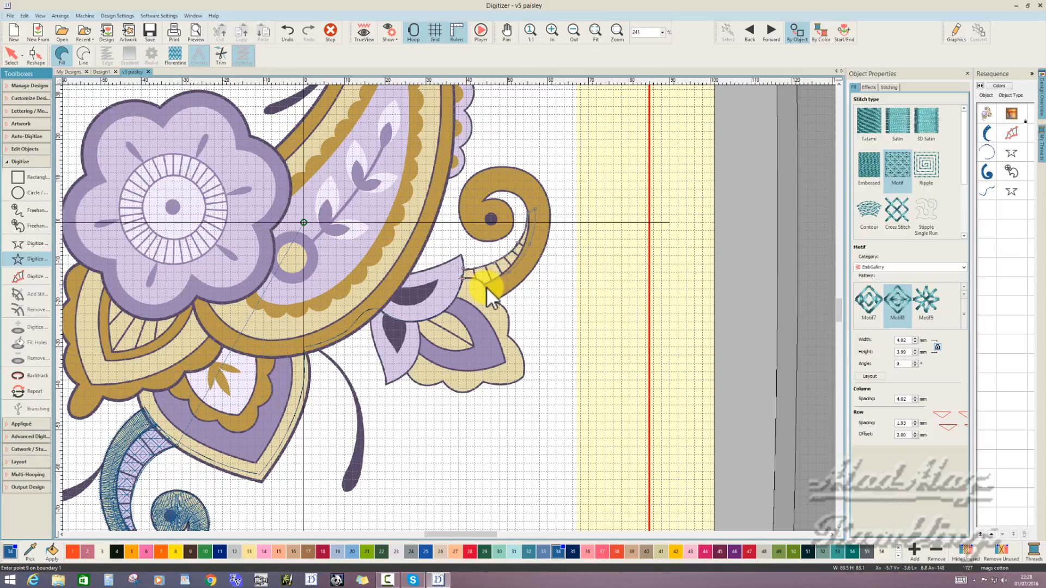
pyautogui.click(482, 281)
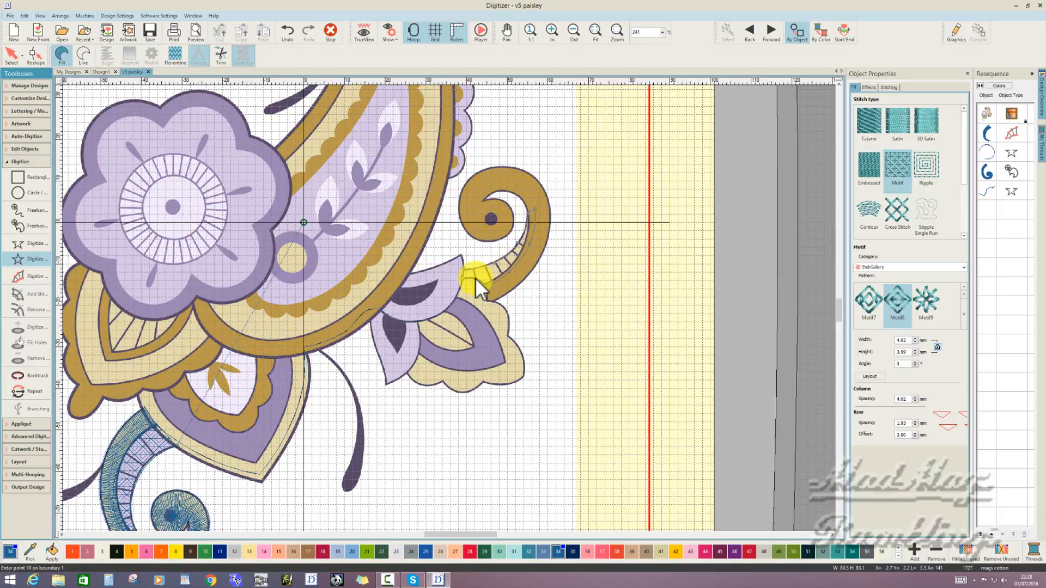
pyautogui.click(457, 276)
pyautogui.click(461, 277)
pyautogui.press('Return')
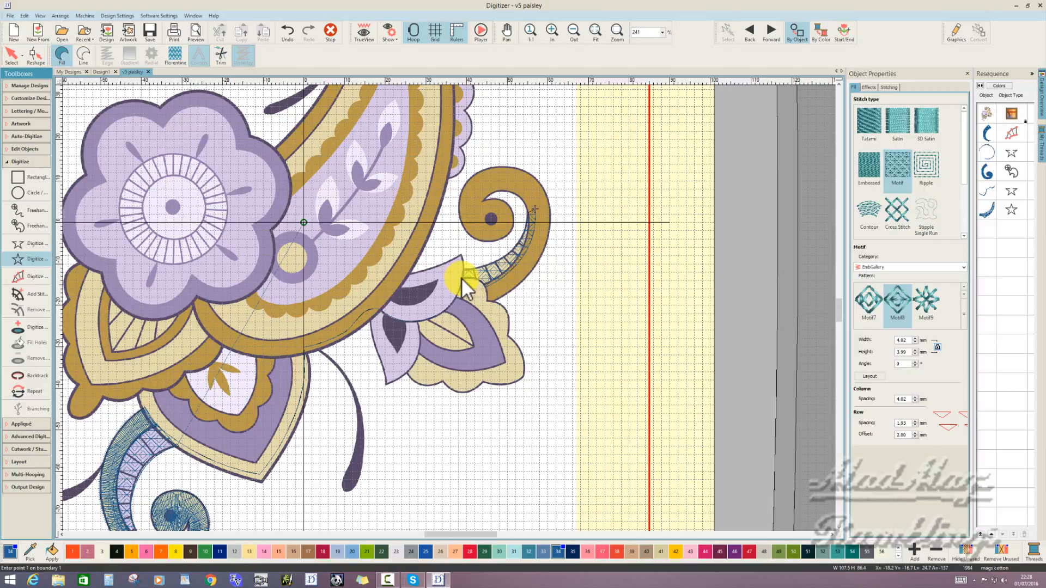
# - Digitize an open Single Run line from the motif strip's upper tip through the curl's band to the inner end of the spiral
pyautogui.click(38, 245)
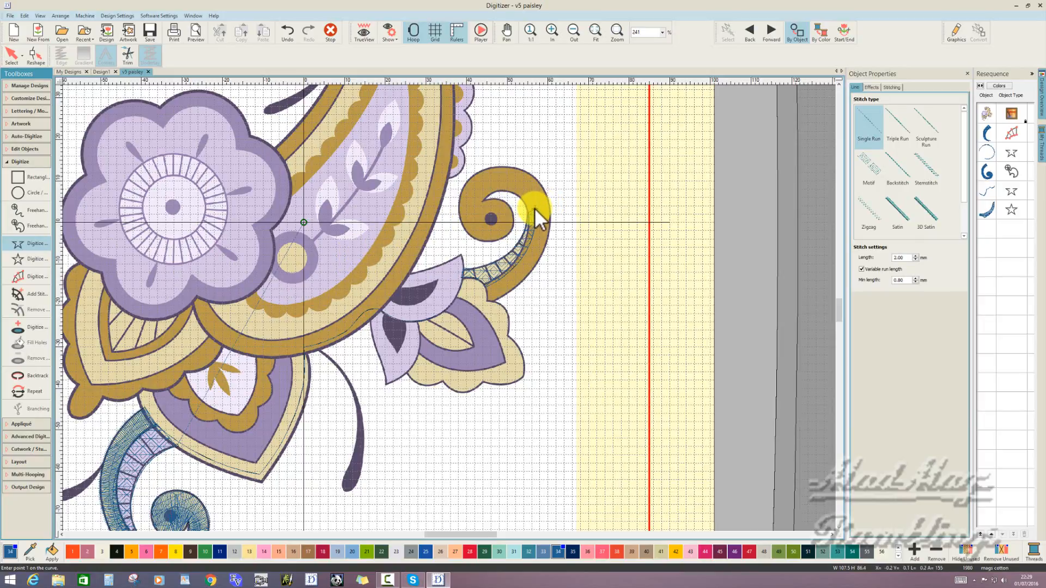
pyautogui.click(517, 186)
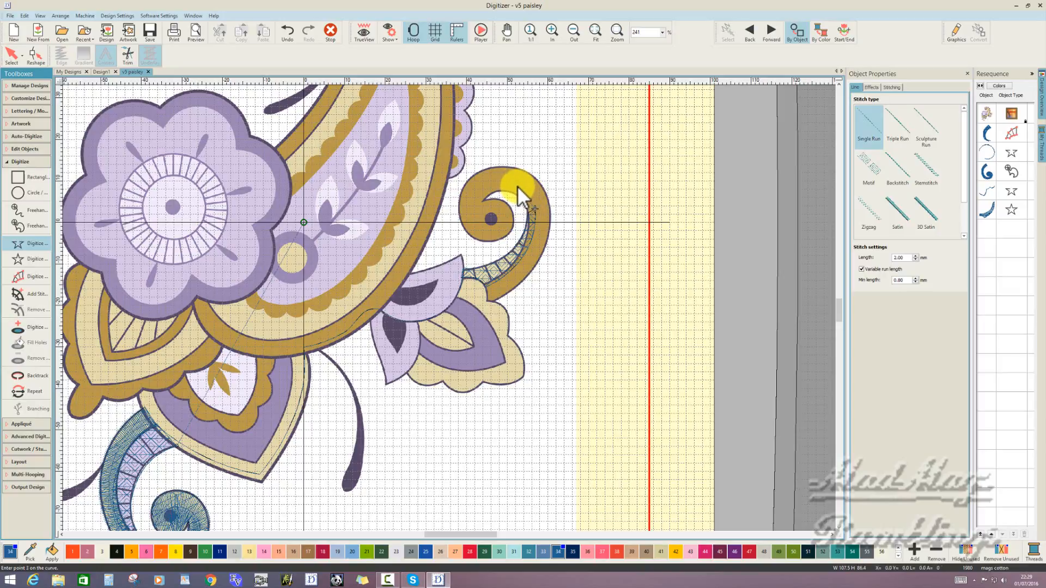
pyautogui.click(488, 184)
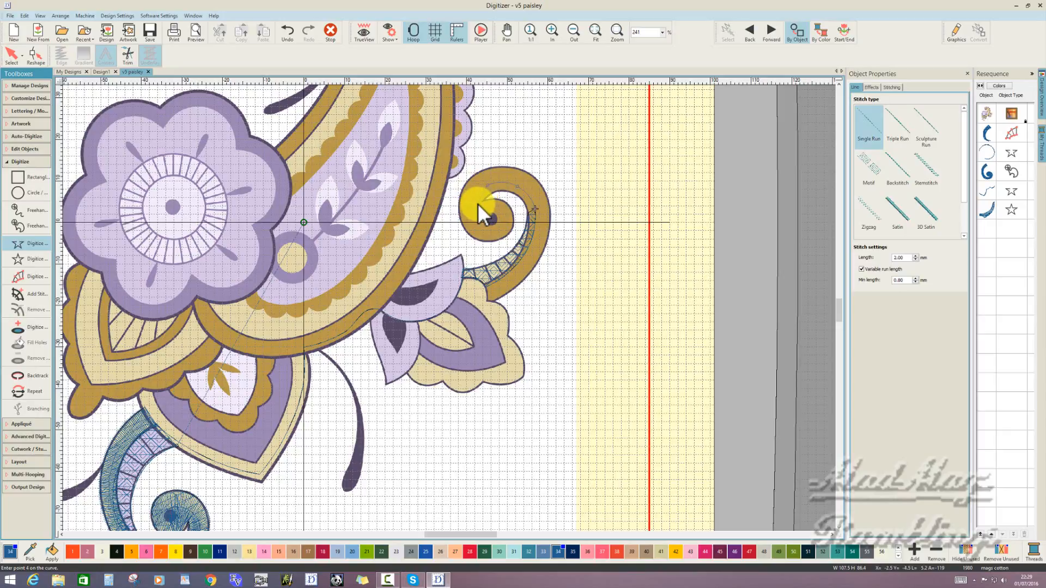
pyautogui.click(478, 204)
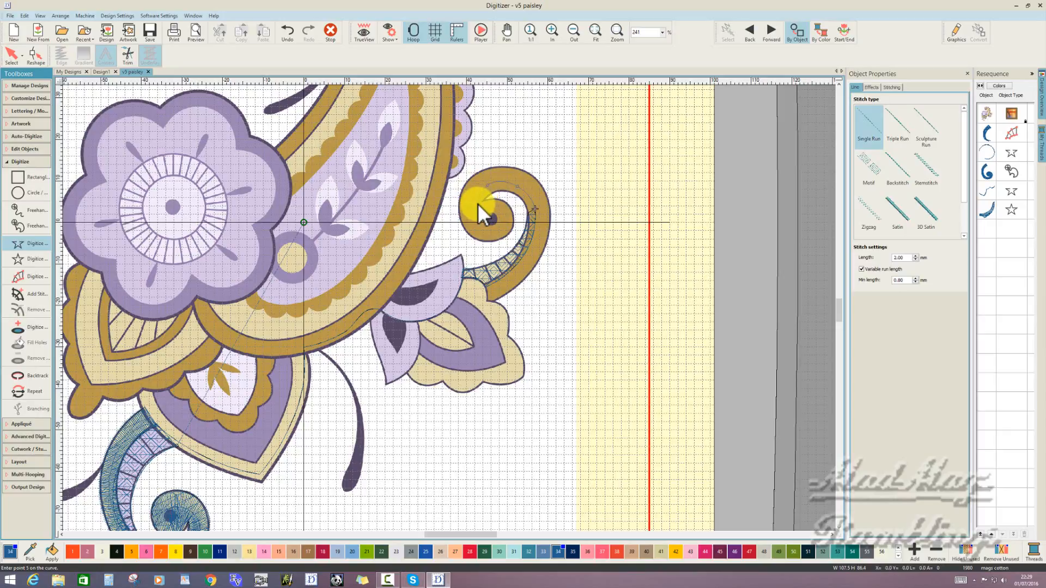
pyautogui.click(507, 217)
pyautogui.click(513, 220)
pyautogui.press('Return')
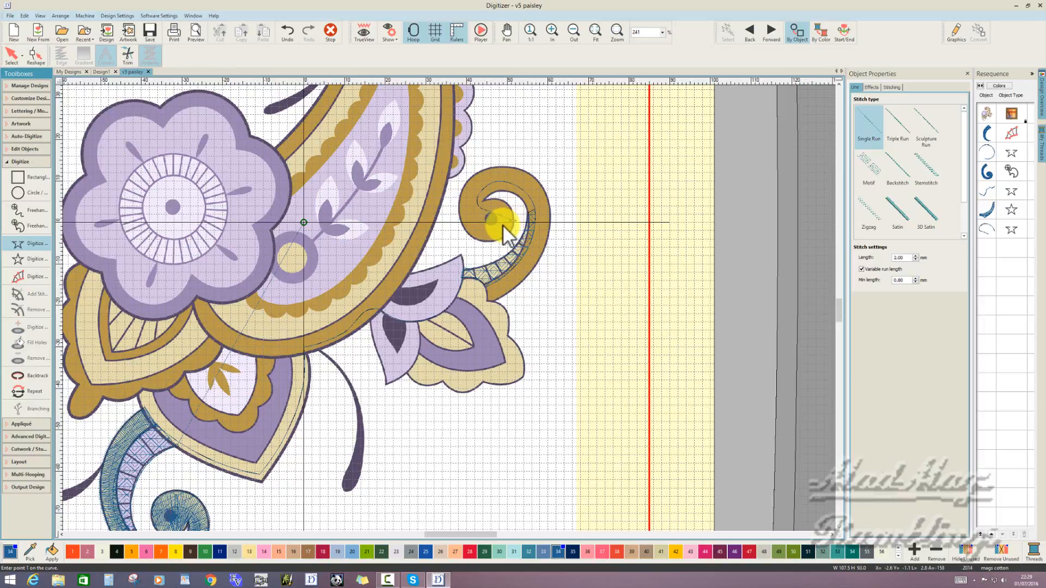
# - Digitize the upper curl's gold band as a closed Satin fill, tracing its outer edge to the base and its inner edge back to the spiral's end
pyautogui.click(30, 258)
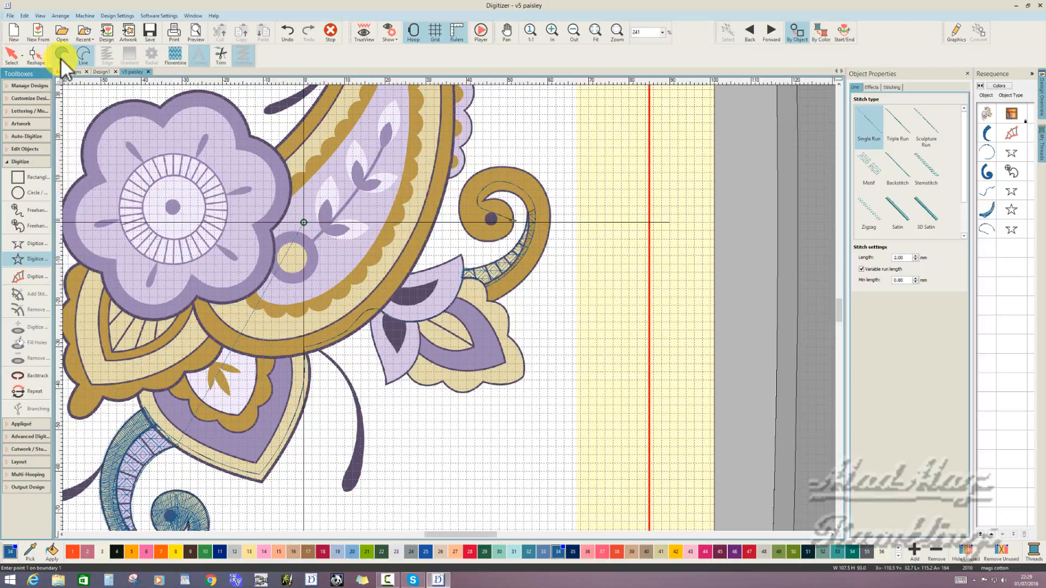
pyautogui.click(61, 55)
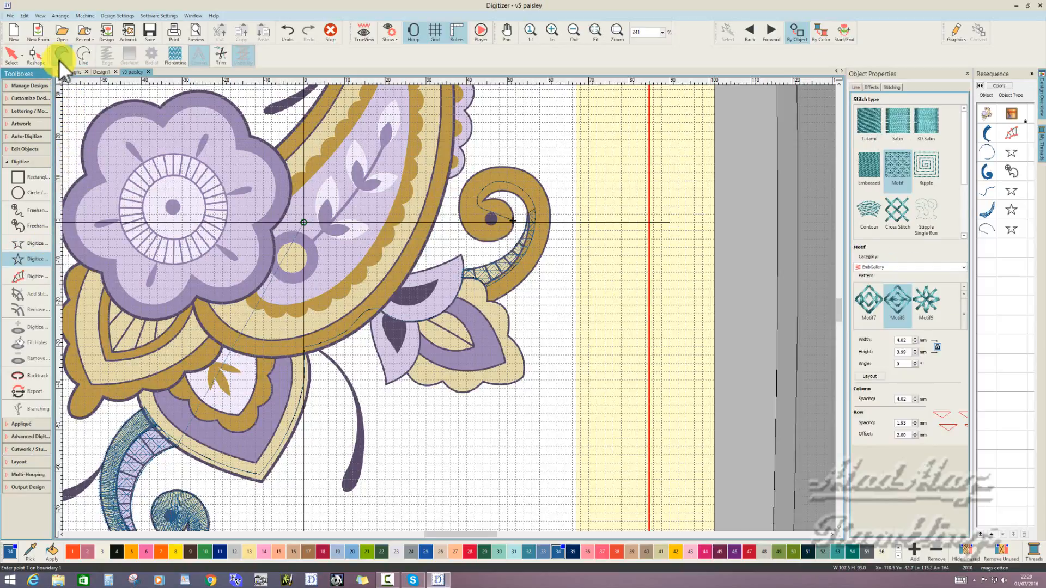
pyautogui.click(904, 121)
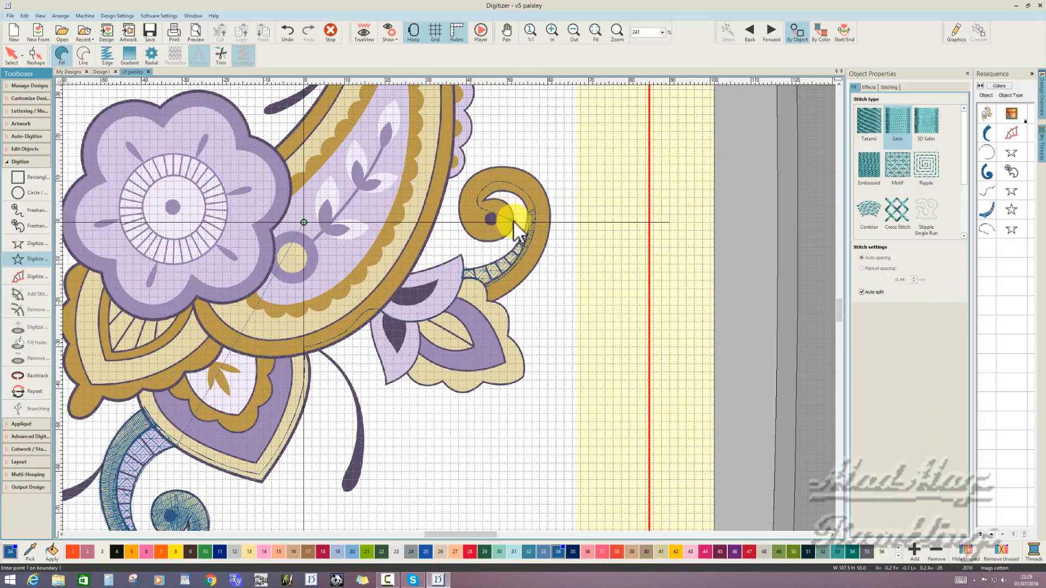
pyautogui.click(513, 220)
pyautogui.click(507, 237)
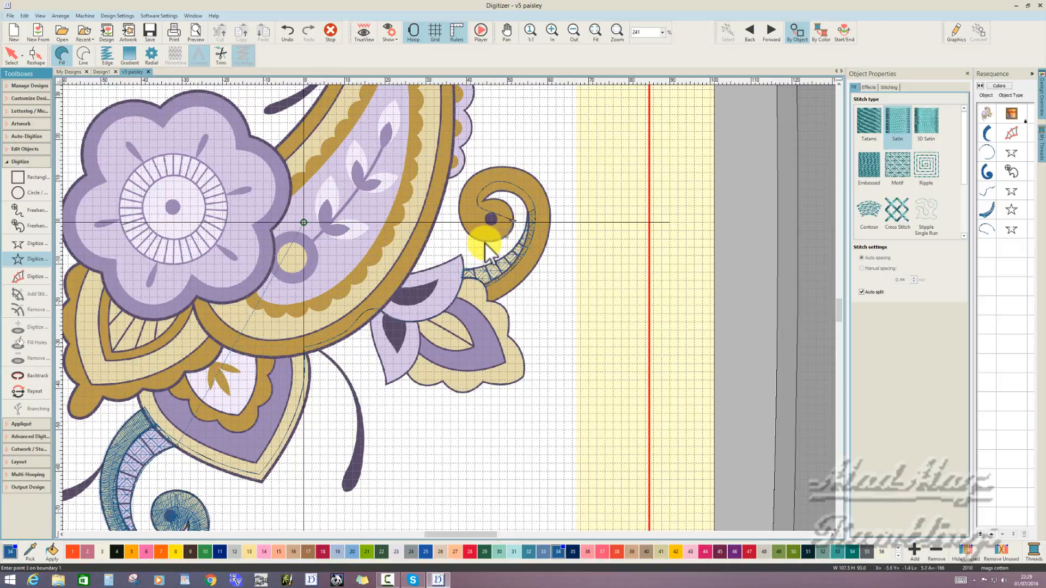
pyautogui.click(484, 240)
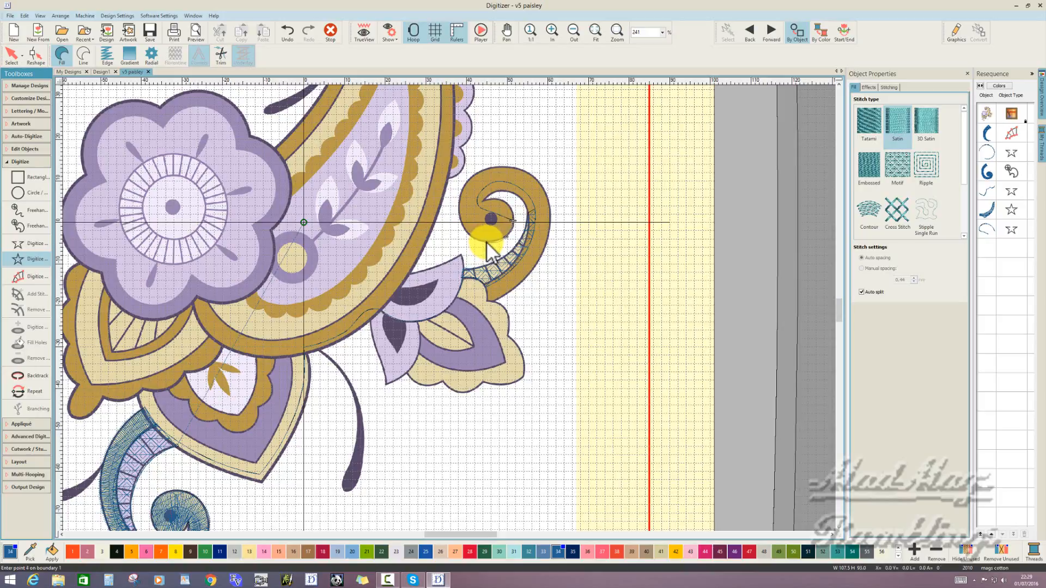
pyautogui.click(461, 224)
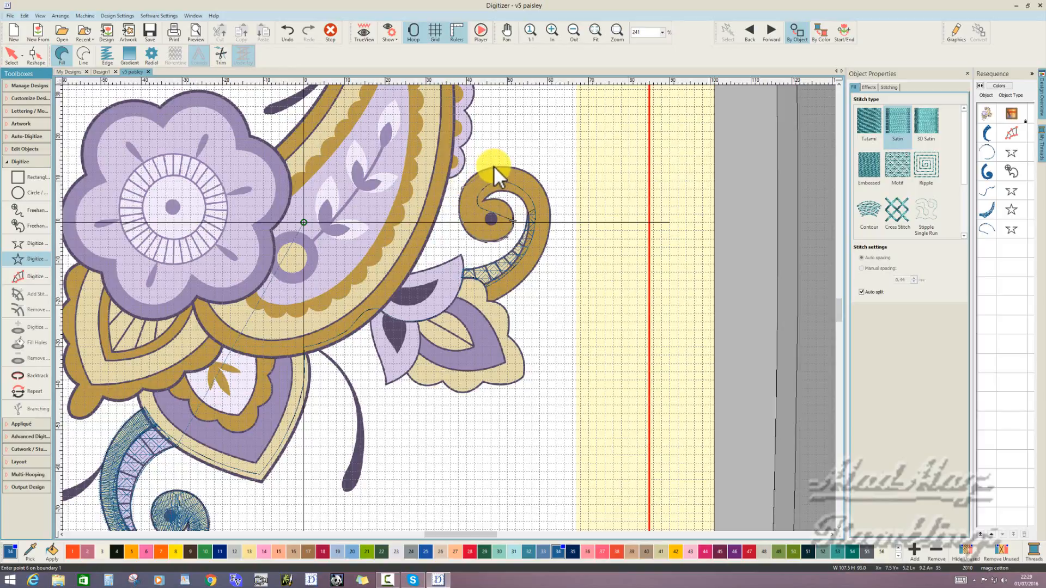
pyautogui.click(532, 176)
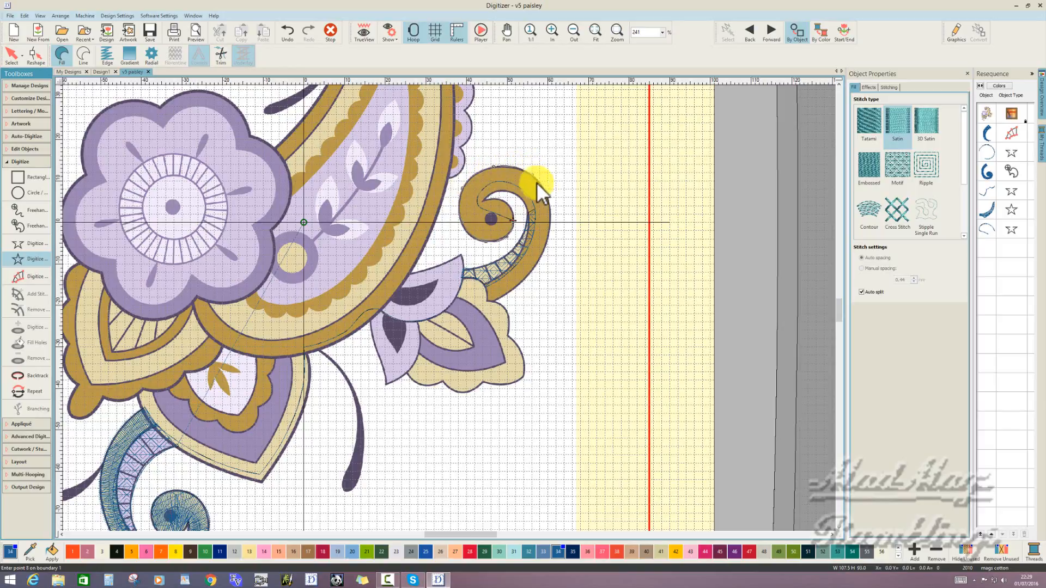
pyautogui.click(550, 220)
pyautogui.click(534, 266)
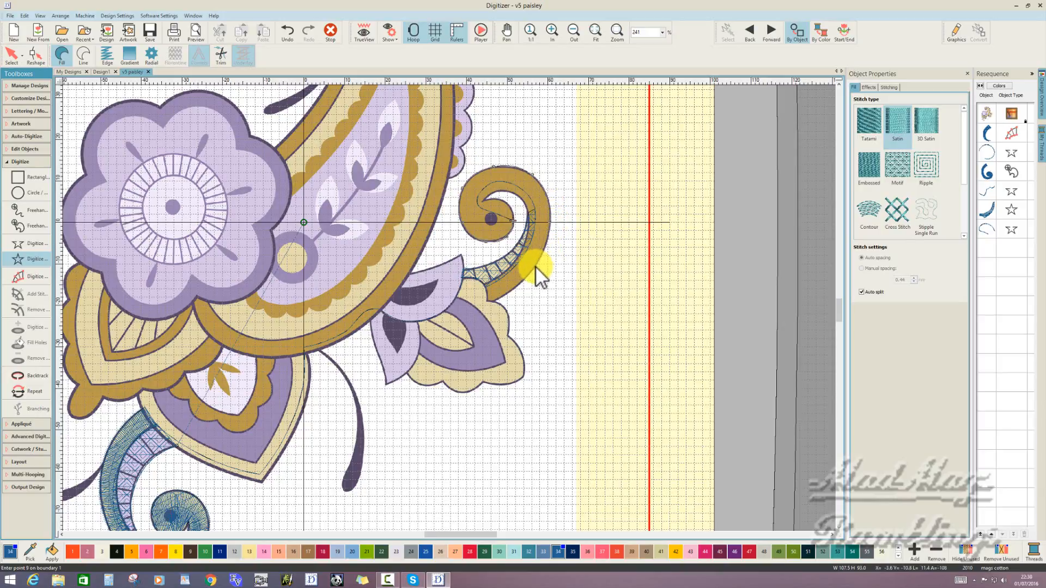
pyautogui.click(509, 292)
pyautogui.click(483, 288)
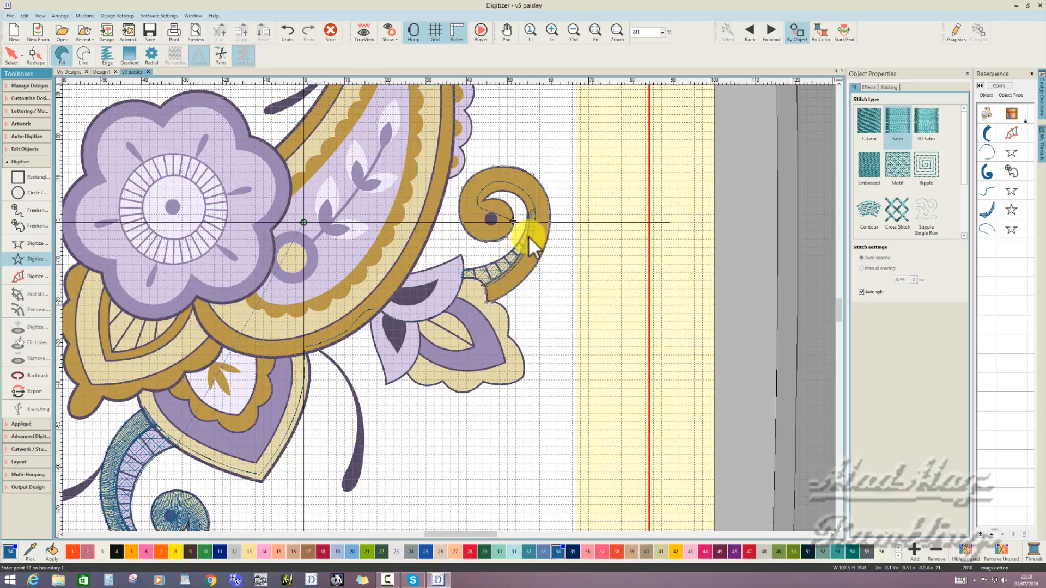
pyautogui.click(498, 189)
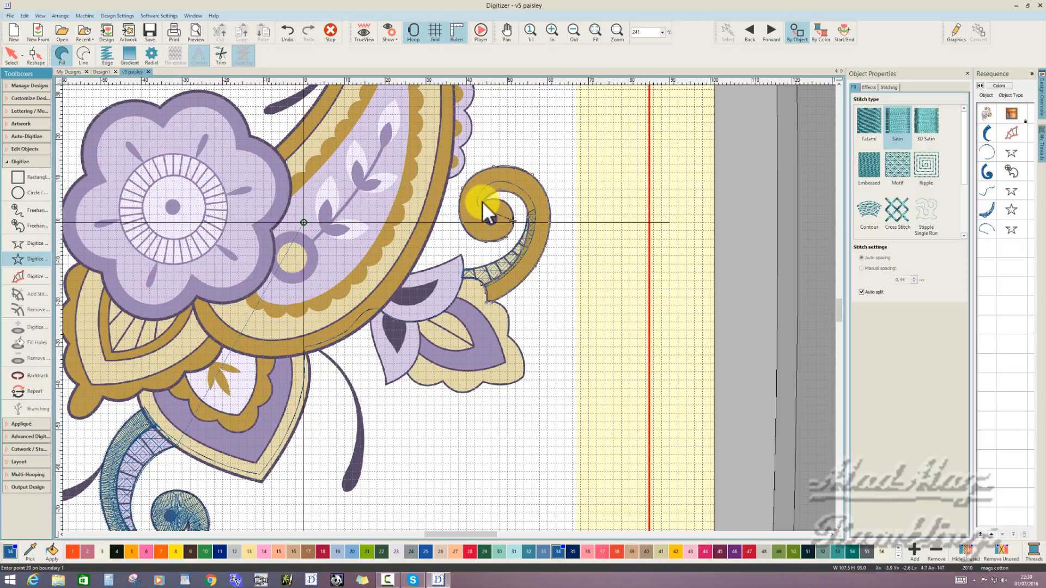
pyautogui.click(482, 201)
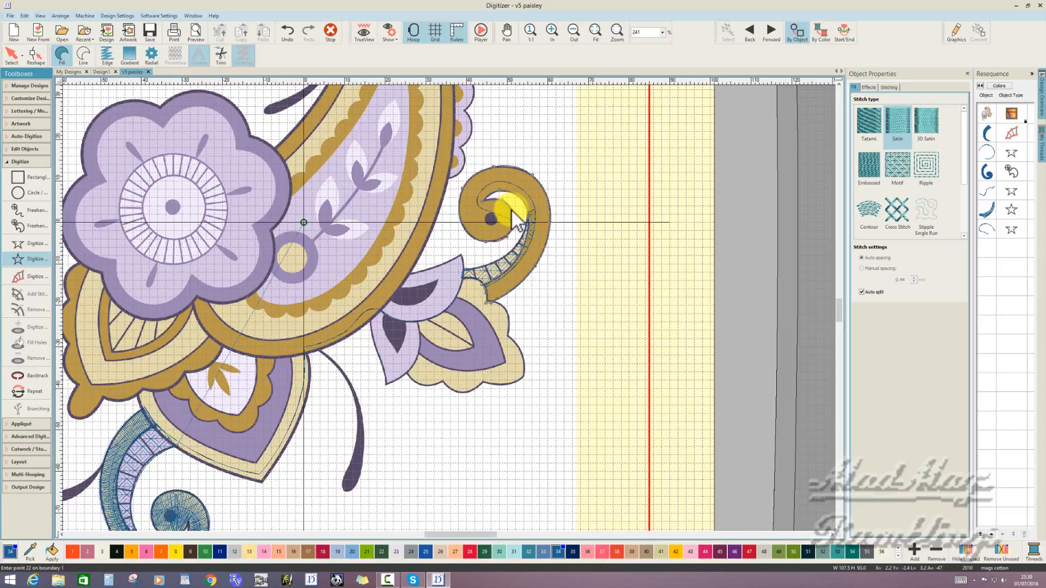
pyautogui.click(513, 210)
pyautogui.click(513, 221)
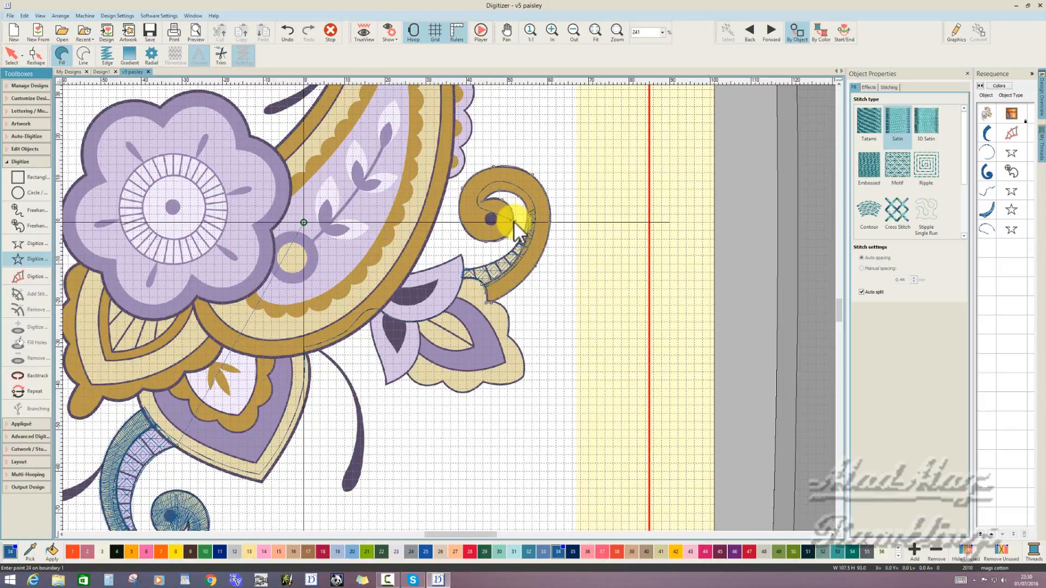
pyautogui.press('Return')
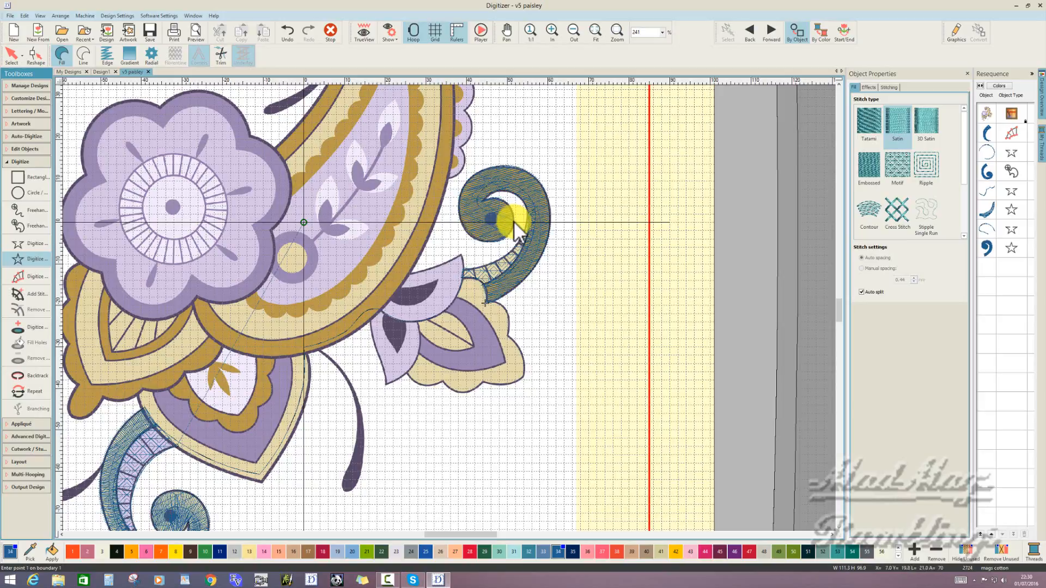
# - With TrueView on, add stitch angle lines across the upper curl's satin band from its base around into the spiral, and deselect it
pyautogui.click(364, 34)
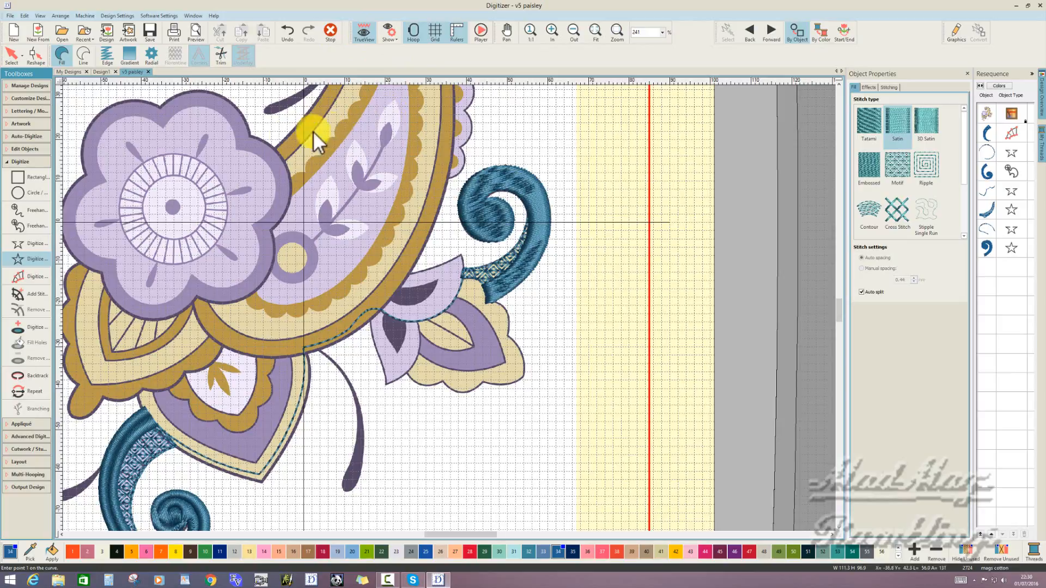
pyautogui.click(11, 54)
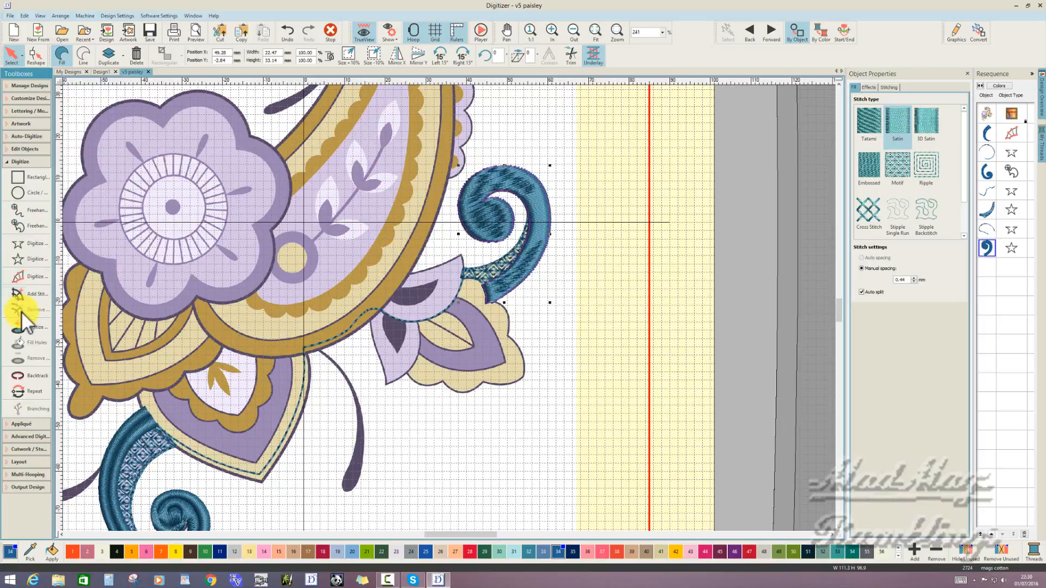
pyautogui.click(36, 297)
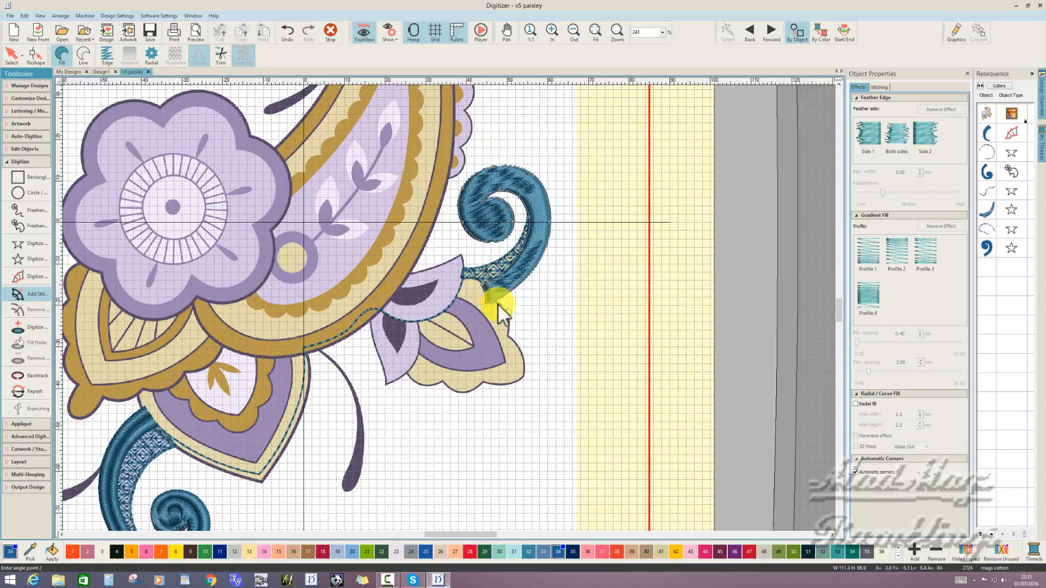
pyautogui.click(511, 256)
pyautogui.click(463, 171)
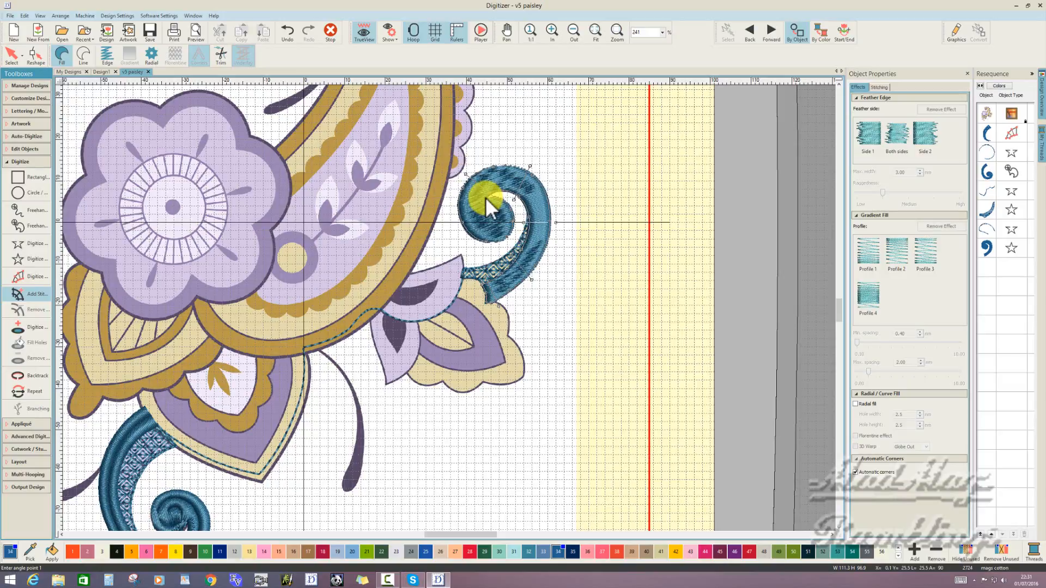
pyautogui.click(485, 197)
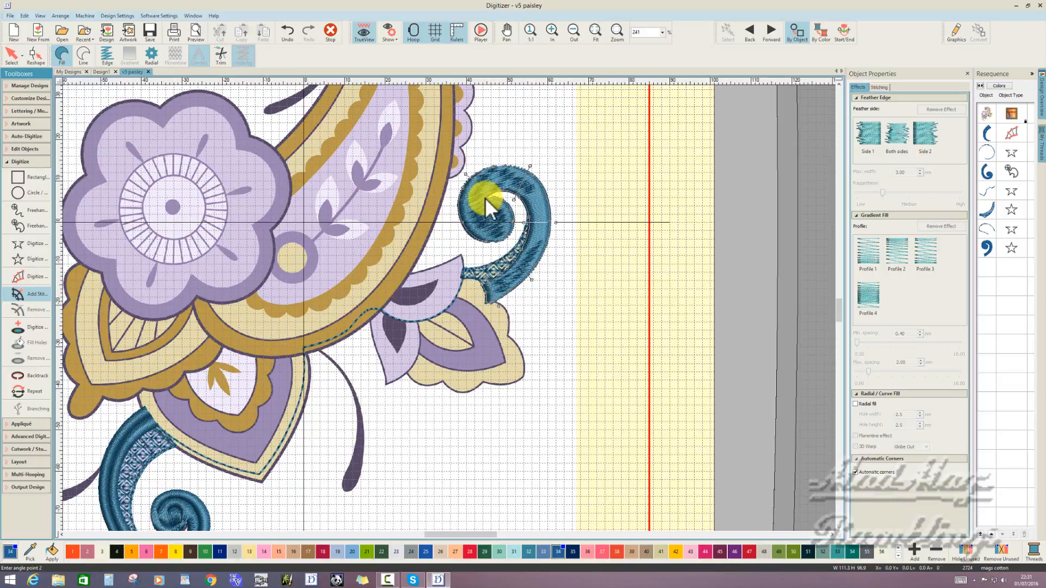
pyautogui.click(453, 221)
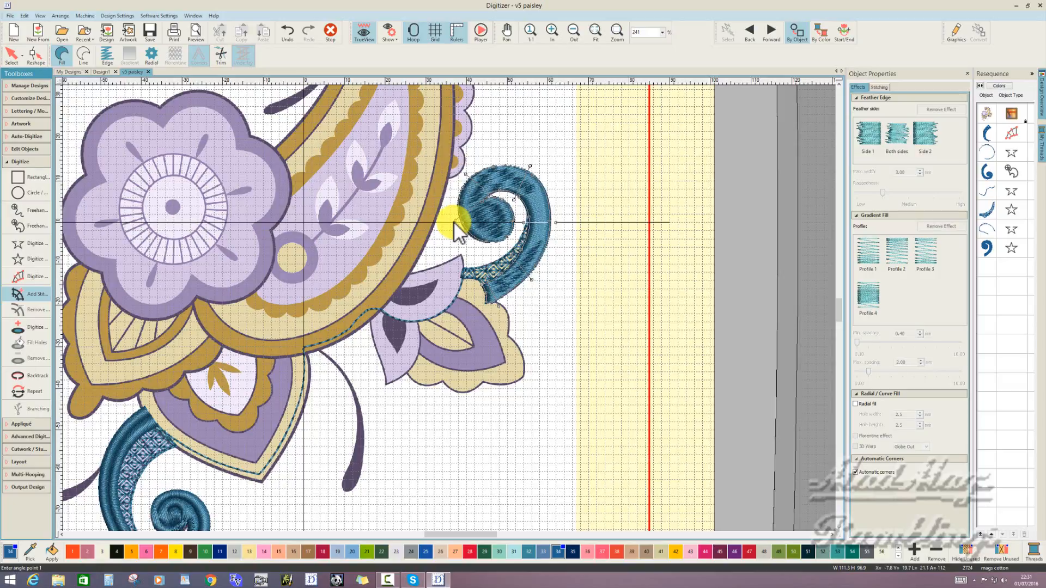
pyautogui.click(500, 195)
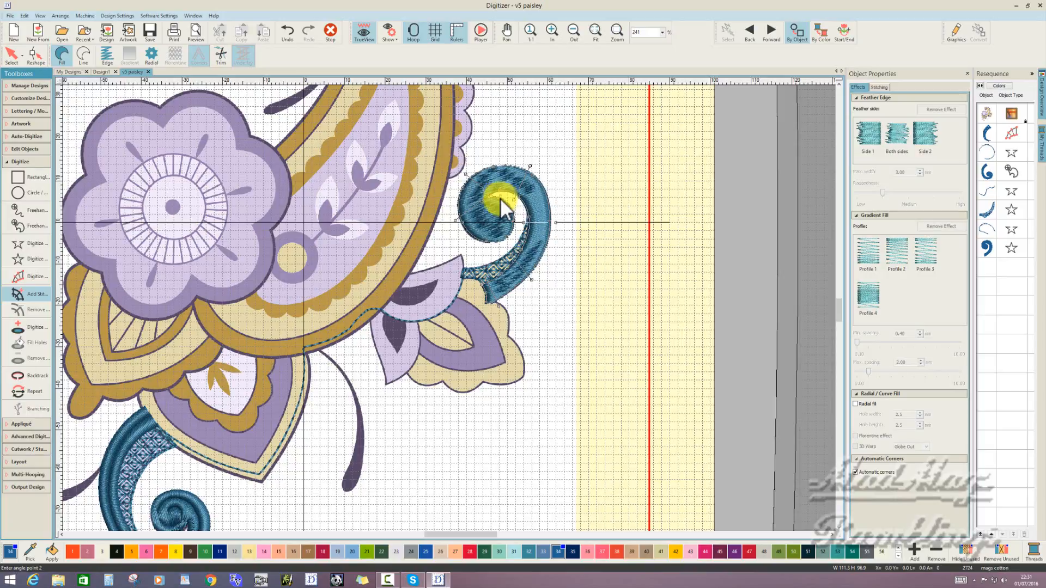
pyautogui.click(490, 248)
pyautogui.press('Return')
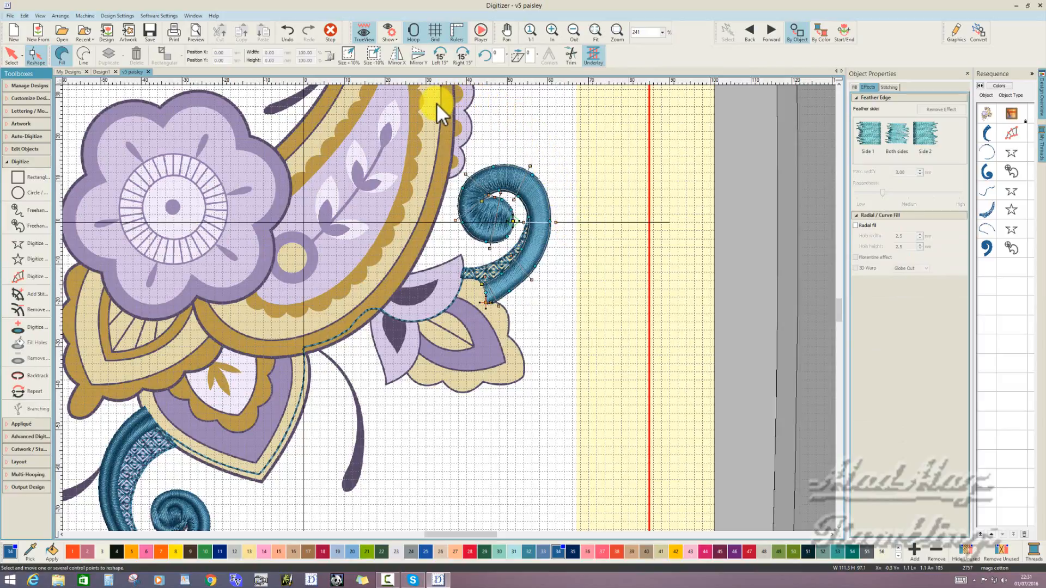
pyautogui.click(330, 33)
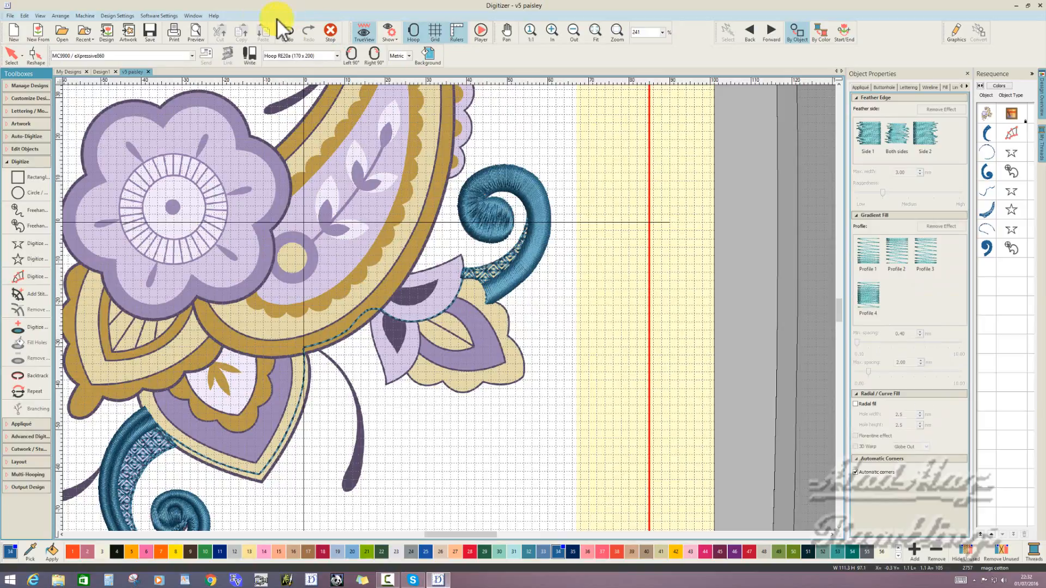
# - Digitize a Carving Stamp line along the middle of the upper curl's satin band from its base into the spiral's centre, and stamp it
pyautogui.click(9, 59)
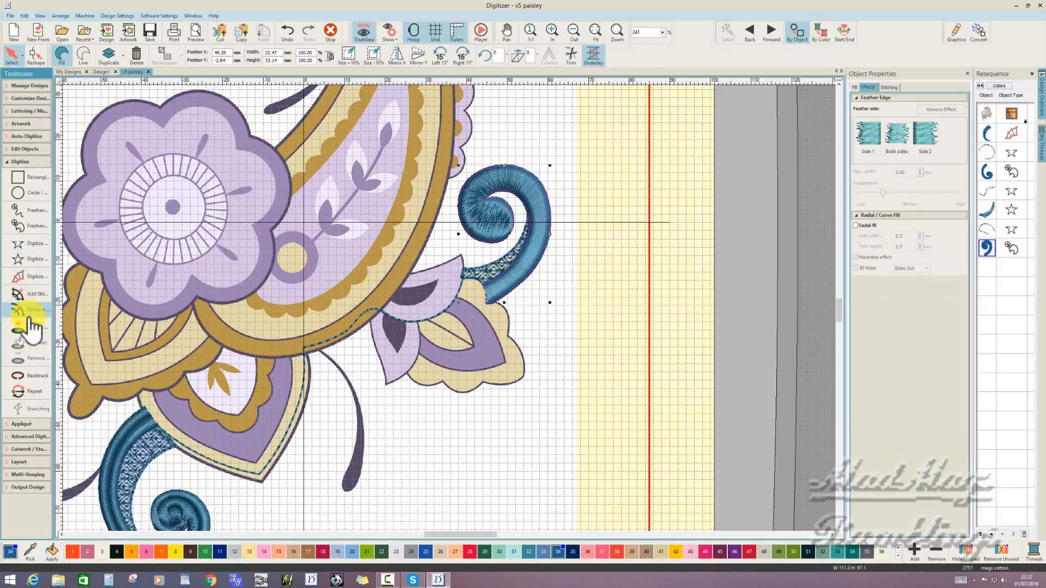
pyautogui.press('Escape')
pyautogui.click(29, 438)
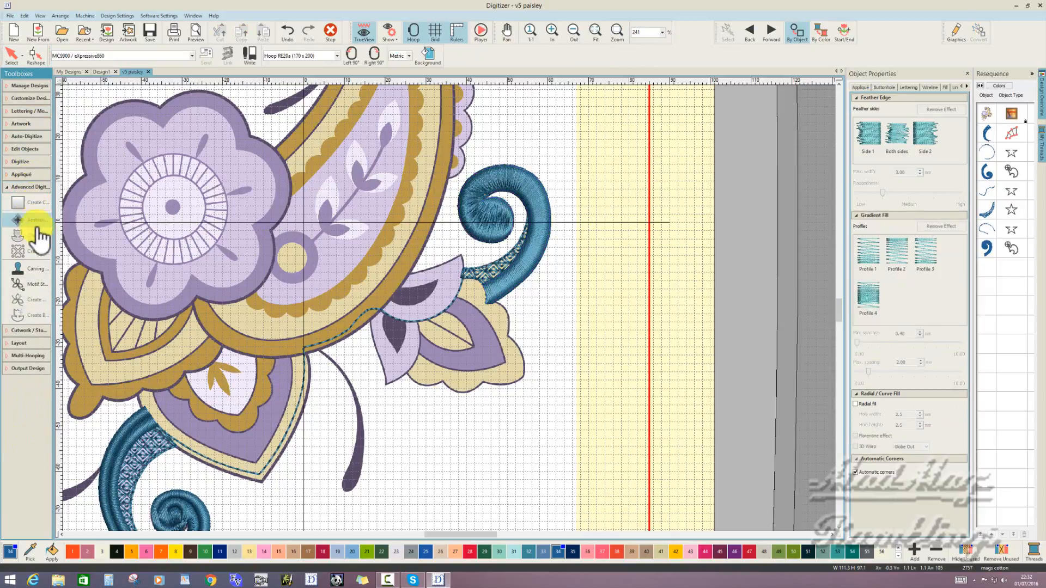
pyautogui.click(34, 270)
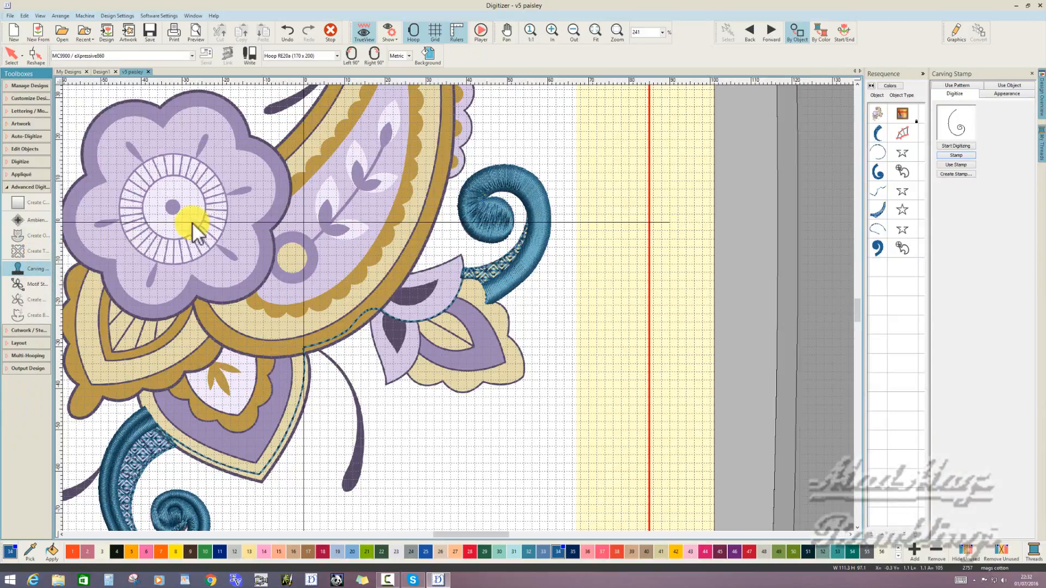
pyautogui.click(482, 295)
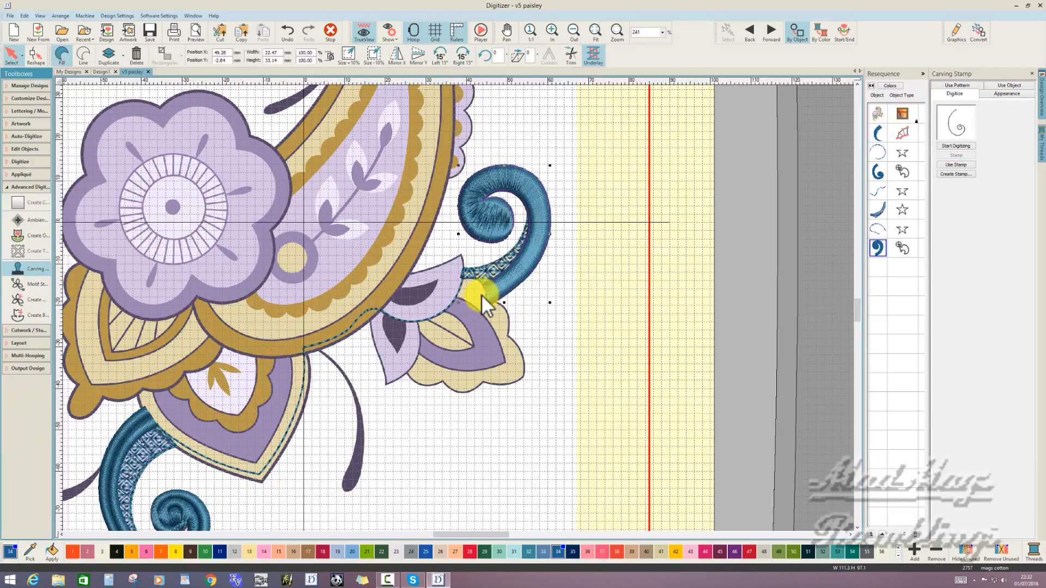
pyautogui.click(950, 145)
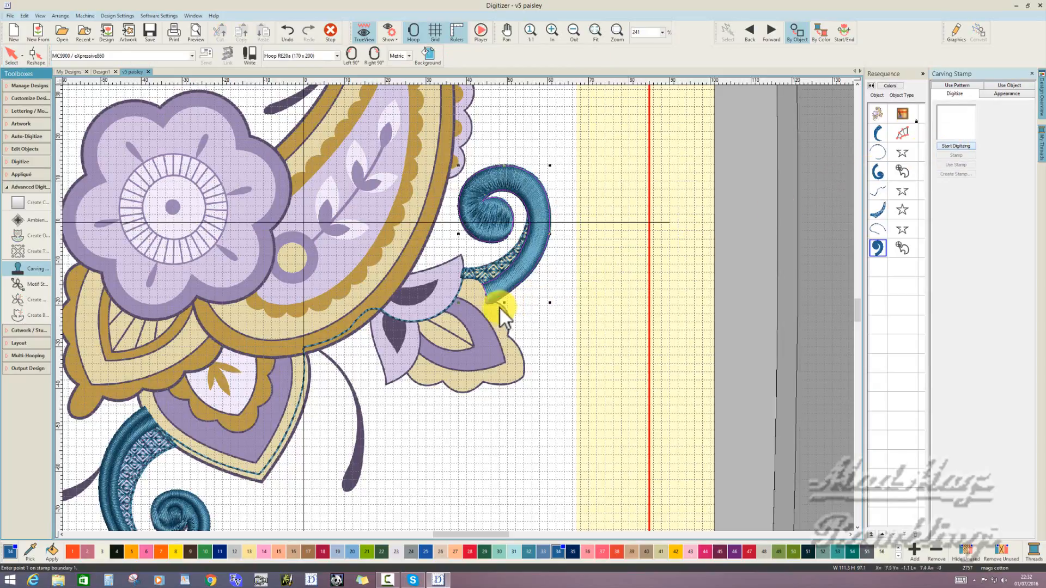
pyautogui.click(482, 294)
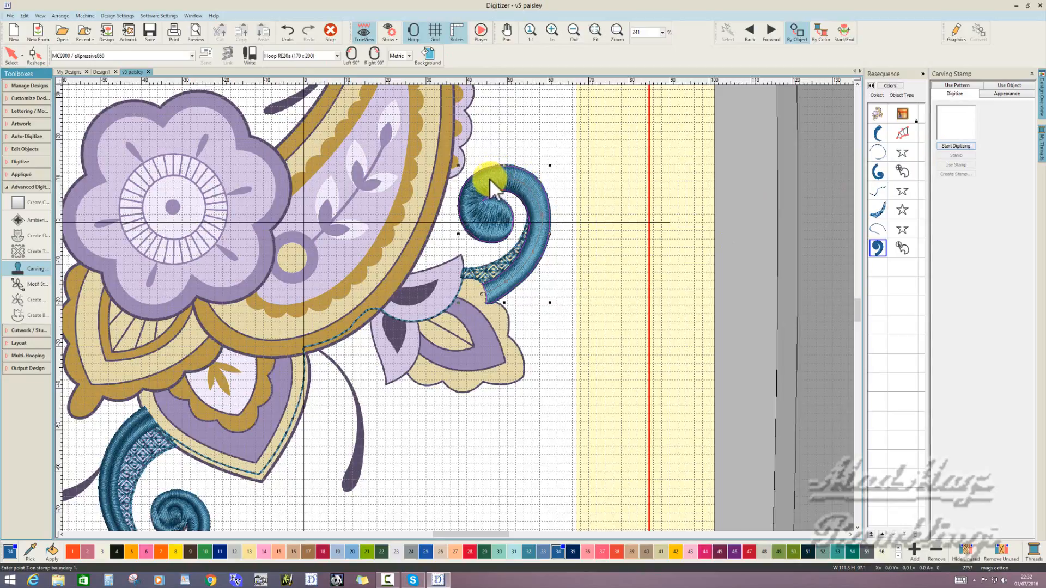
pyautogui.click(475, 222)
pyautogui.click(494, 228)
pyautogui.click(495, 207)
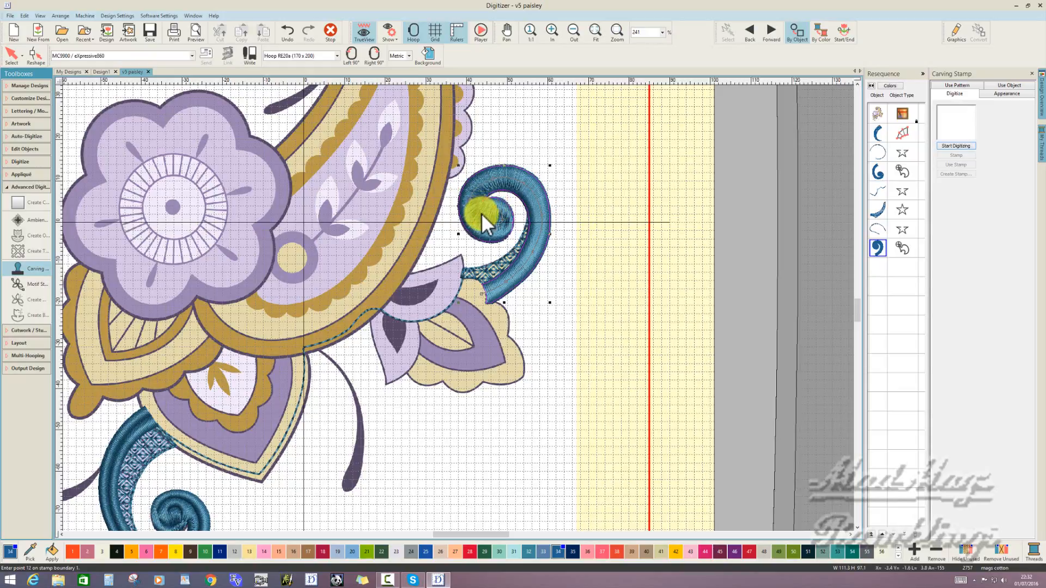
pyautogui.click(481, 214)
pyautogui.press('Return')
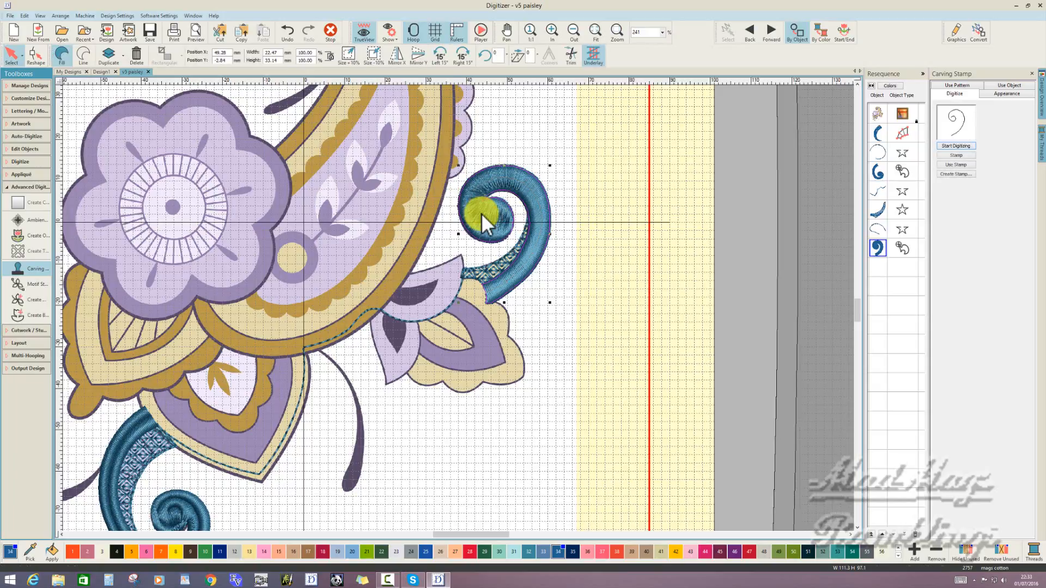
pyautogui.click(950, 156)
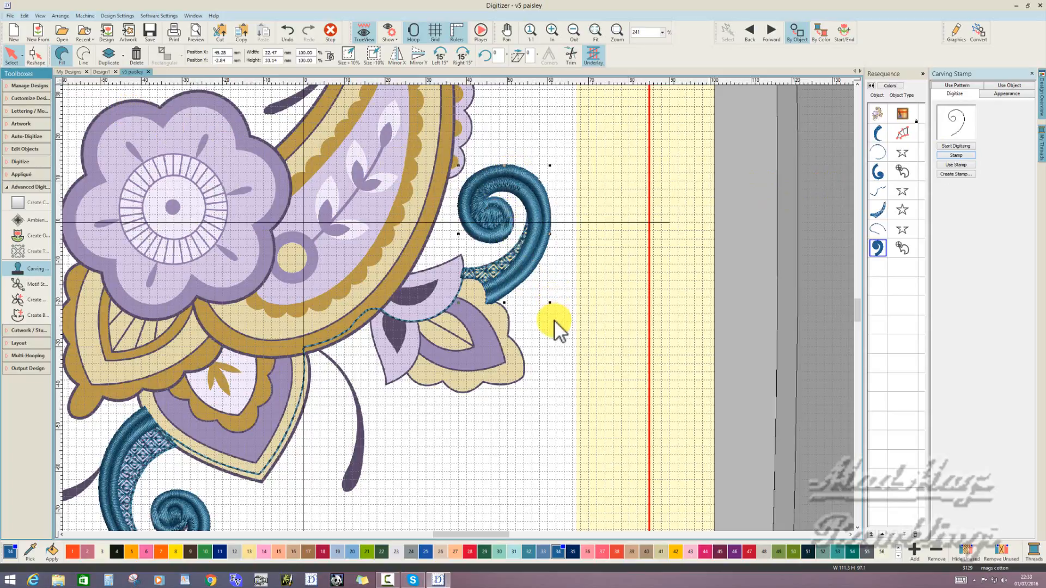
# - Open the object properties of the upper curl's satin band and turn off Auto split for its fill
pyautogui.rightClick(541, 294)
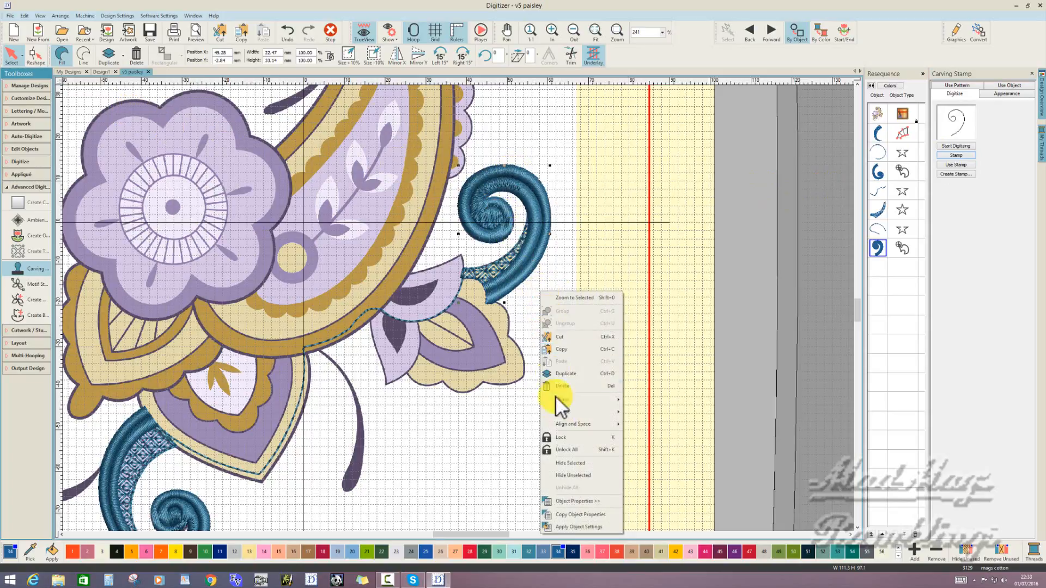
pyautogui.click(576, 501)
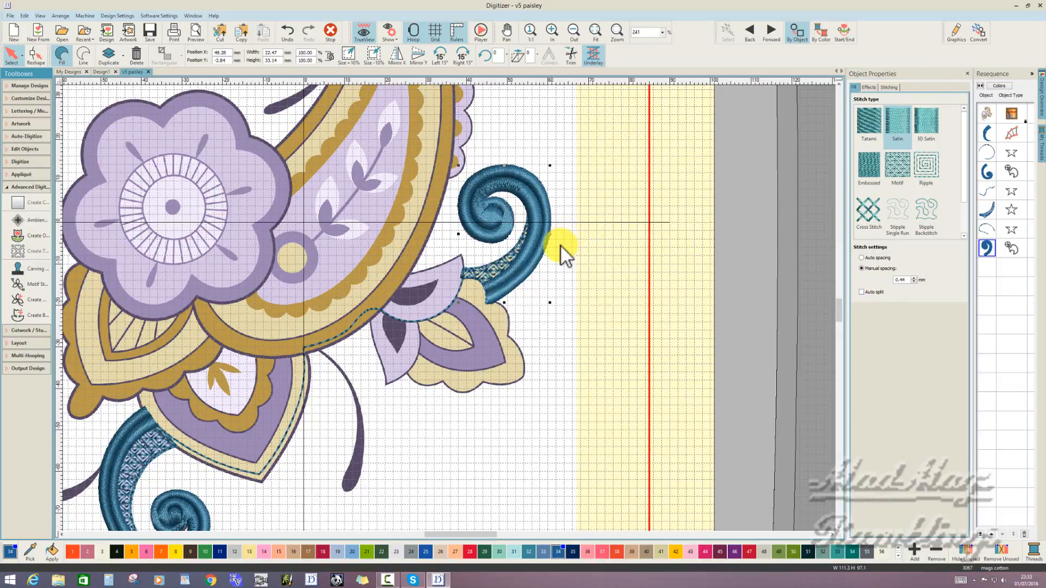
# - Reshape the upper curl's satin band by slightly adjusting its control points around the spiral's centre, and deselect it
pyautogui.click(36, 54)
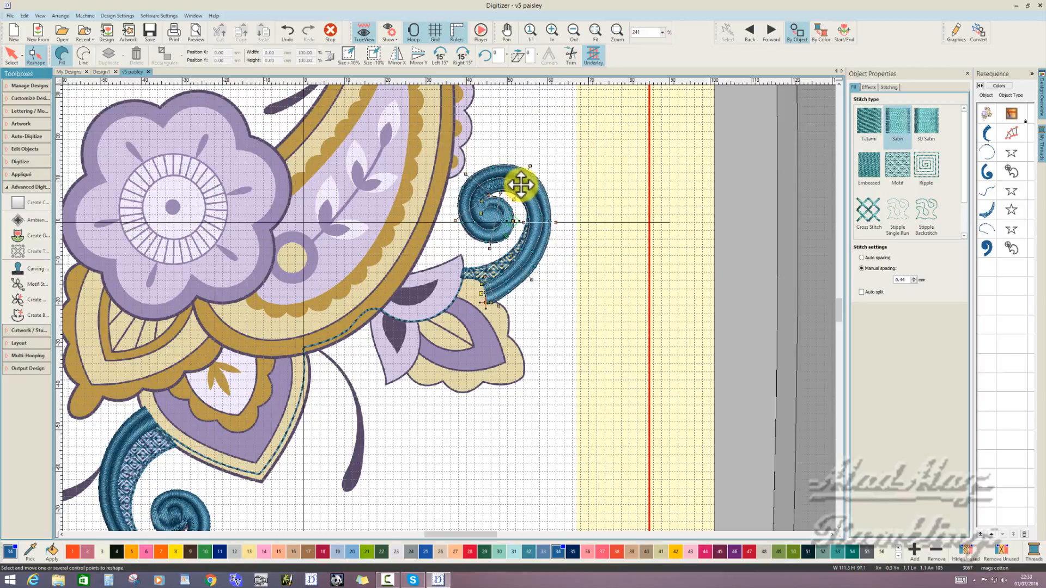
pyautogui.click(520, 184)
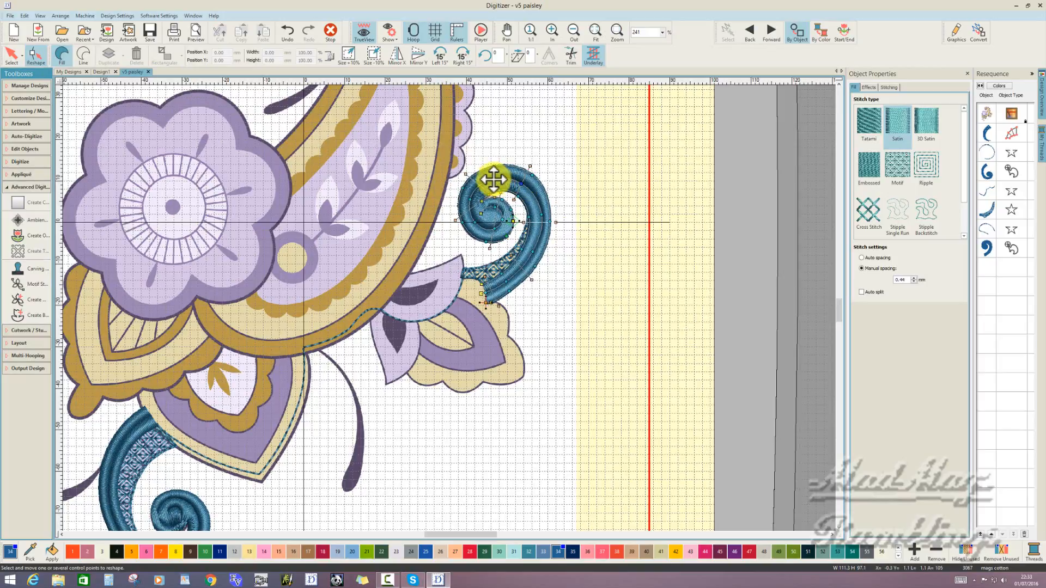
pyautogui.click(492, 179)
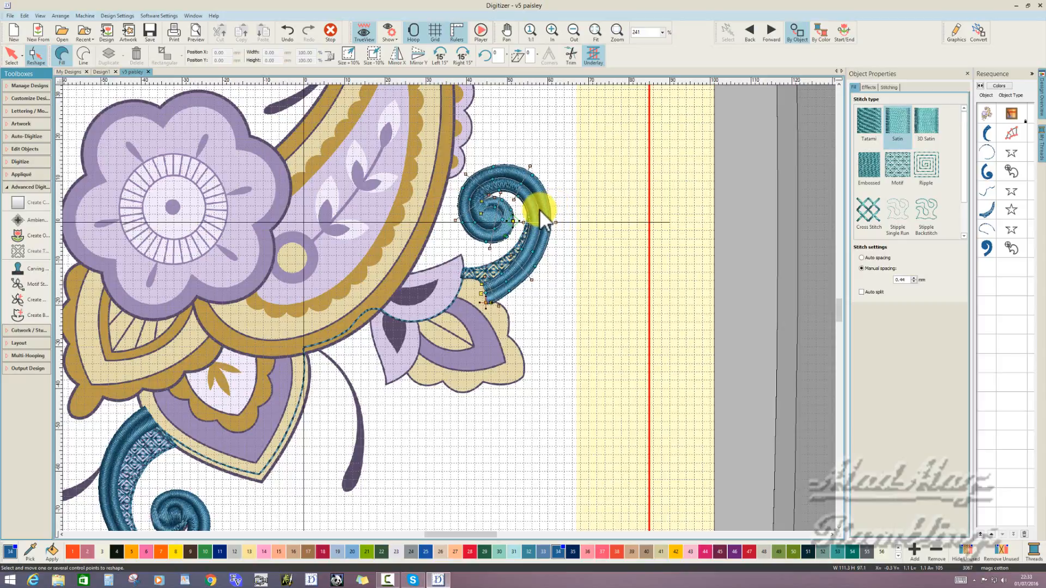
pyautogui.click(486, 220)
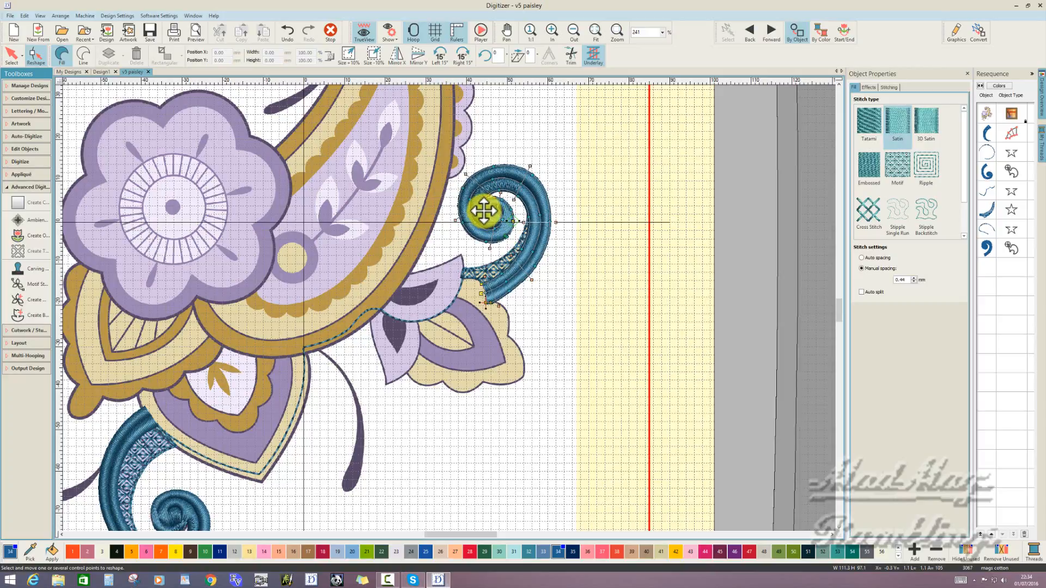
pyautogui.moveTo(483, 211); pyautogui.dragTo(484, 213)
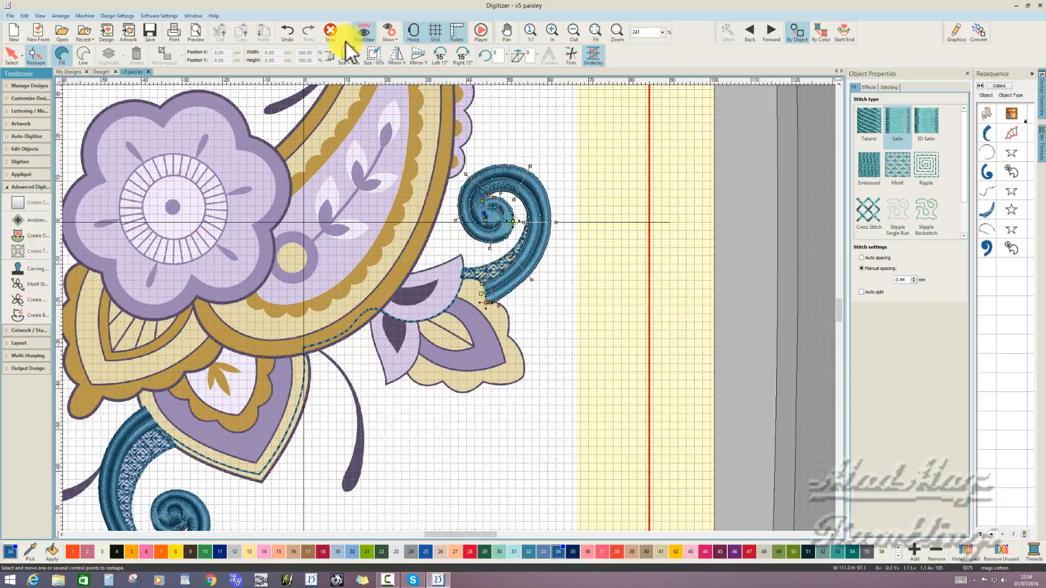
pyautogui.click(330, 31)
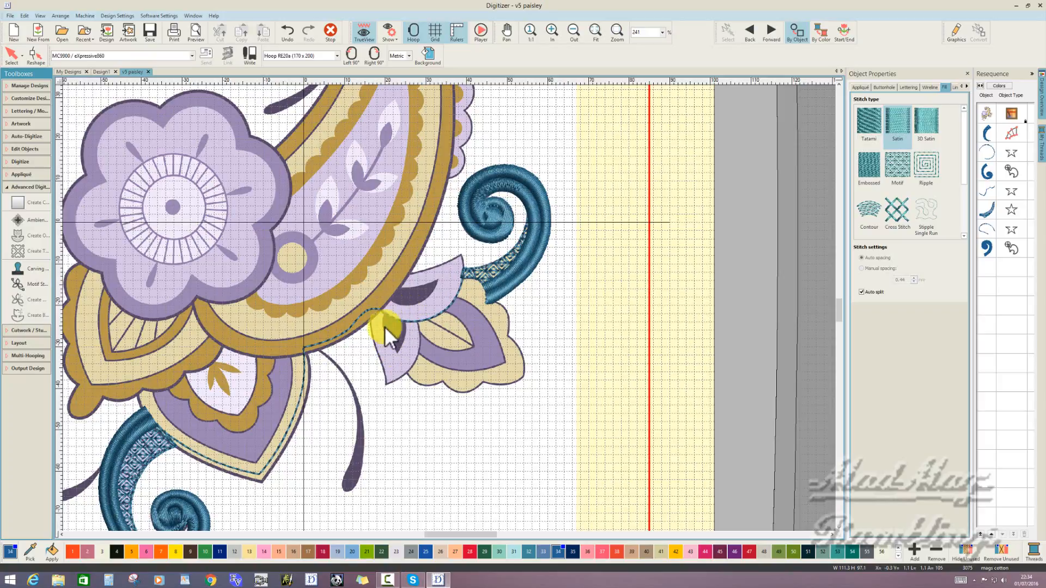
# - Save the design as "v5 paisley" in the paisley folder, in the Wilcom All-in-One Designs (*.EMB) format
pyautogui.scroll(-3, 385, 326)
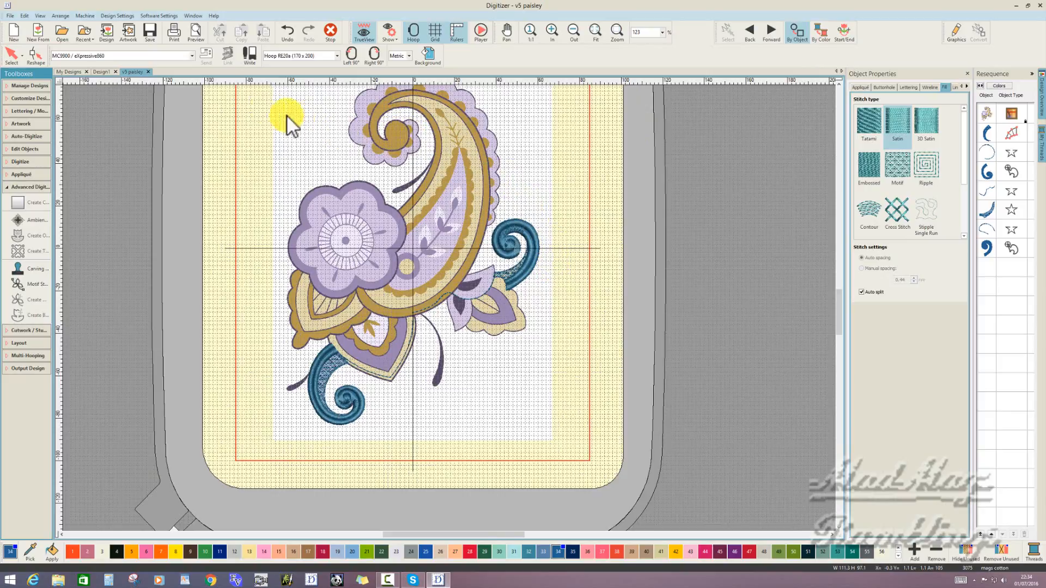
pyautogui.click(146, 30)
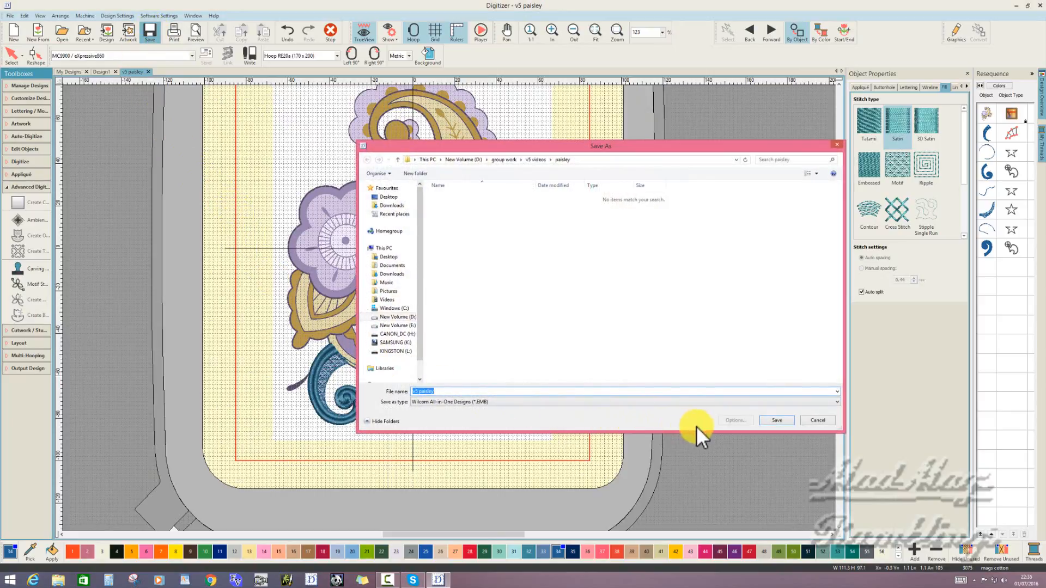
pyautogui.click(779, 419)
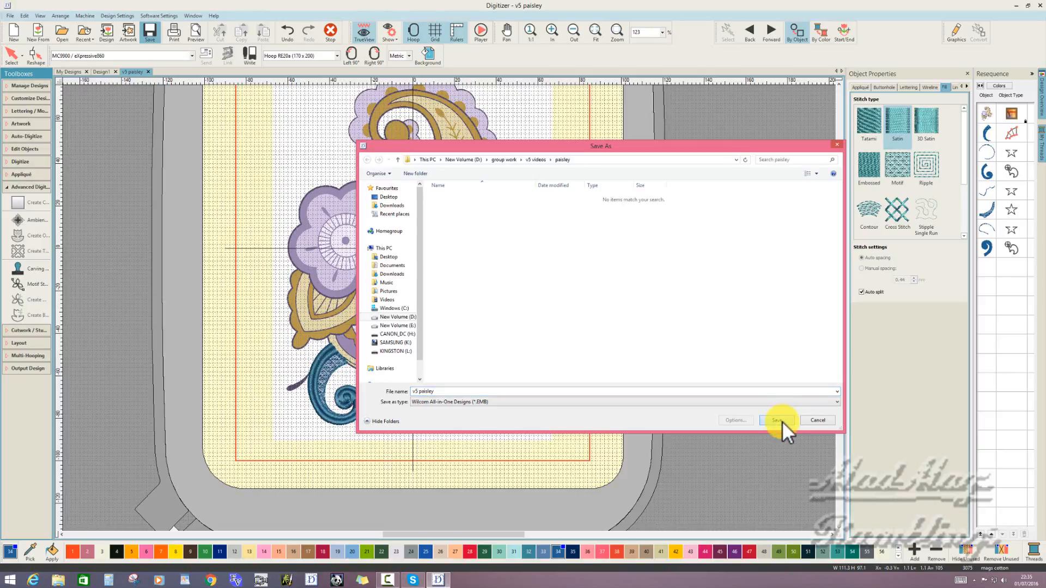